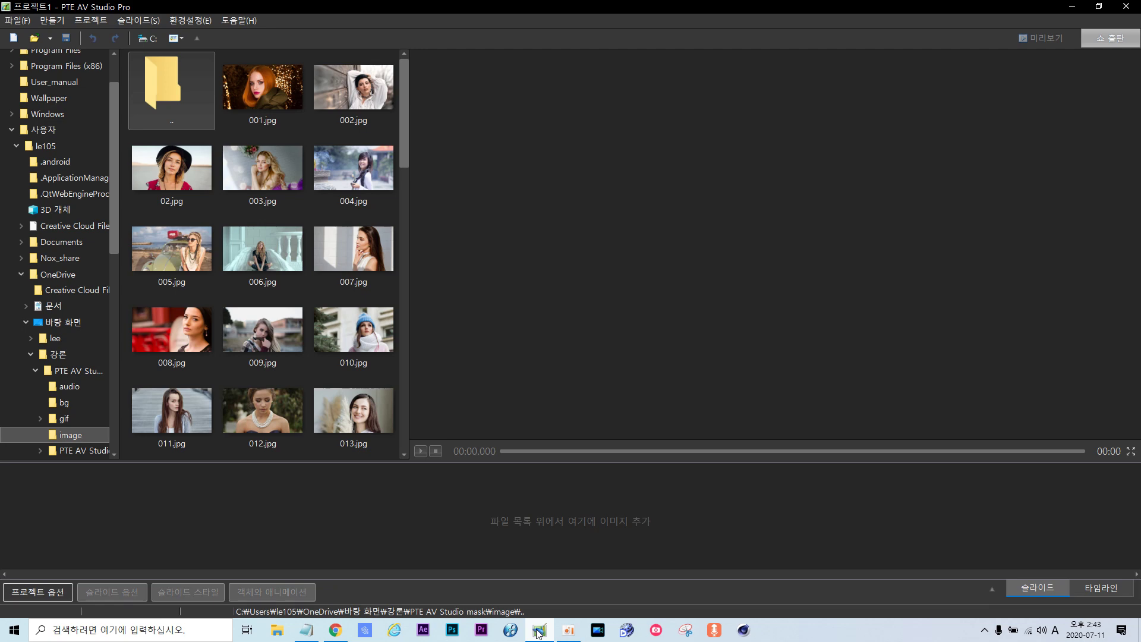
- Switch to Chrome, play and pause the channel video "PTE AV Studio Transitions 이용한 미디어쇼", highlight "Transitions" in its title, and return to PTE AV Studio
click(336, 630)
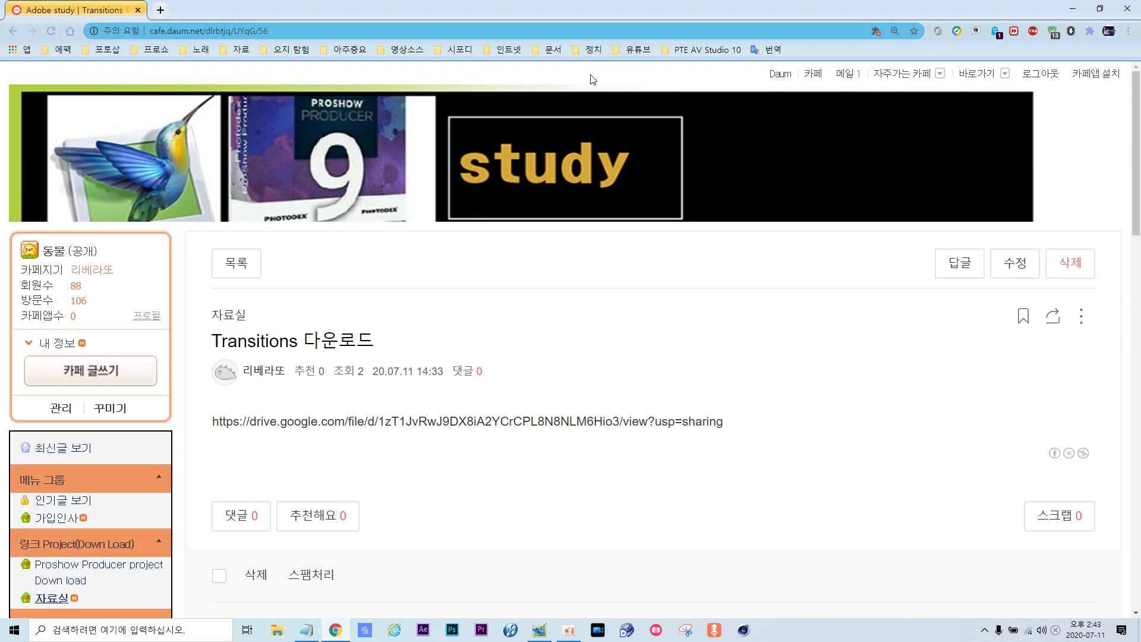
click(642, 53)
click(650, 70)
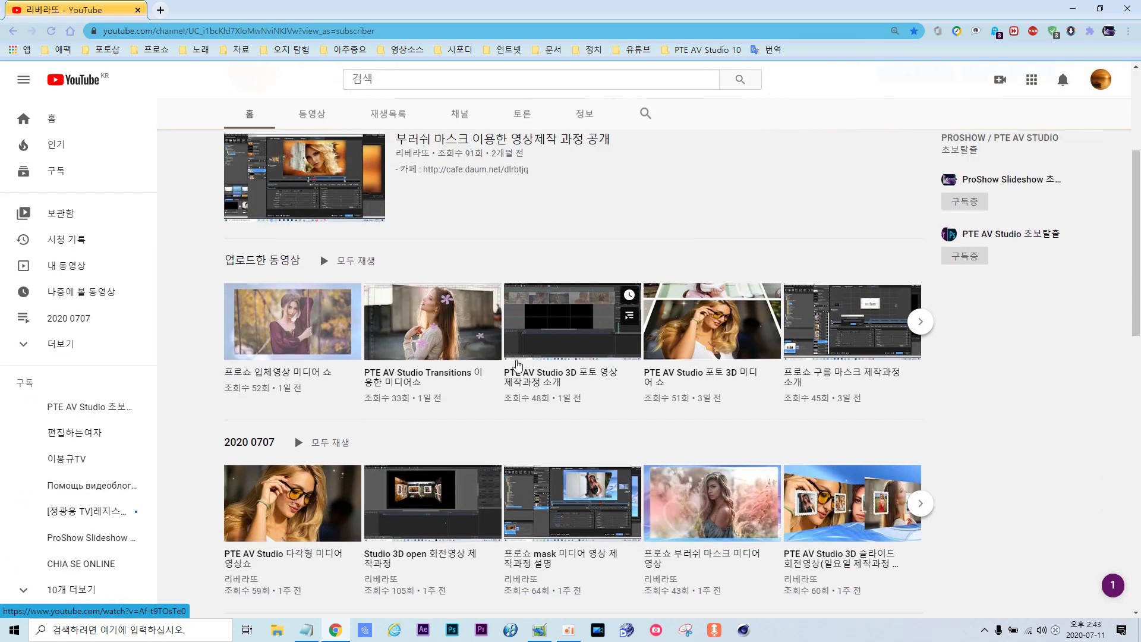
click(429, 376)
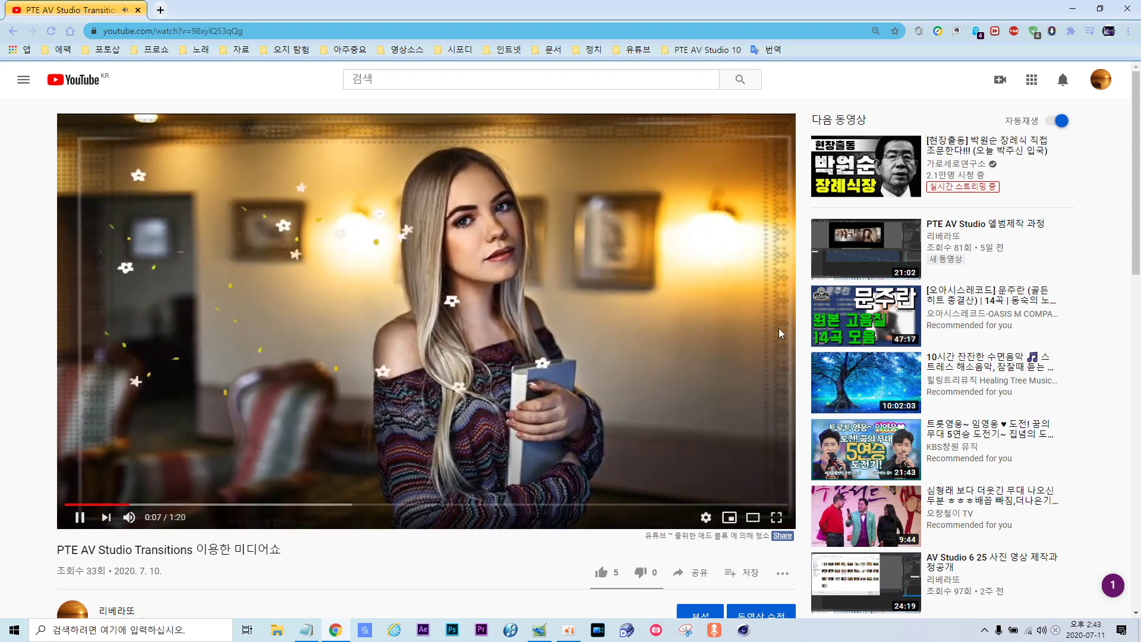
click(79, 517)
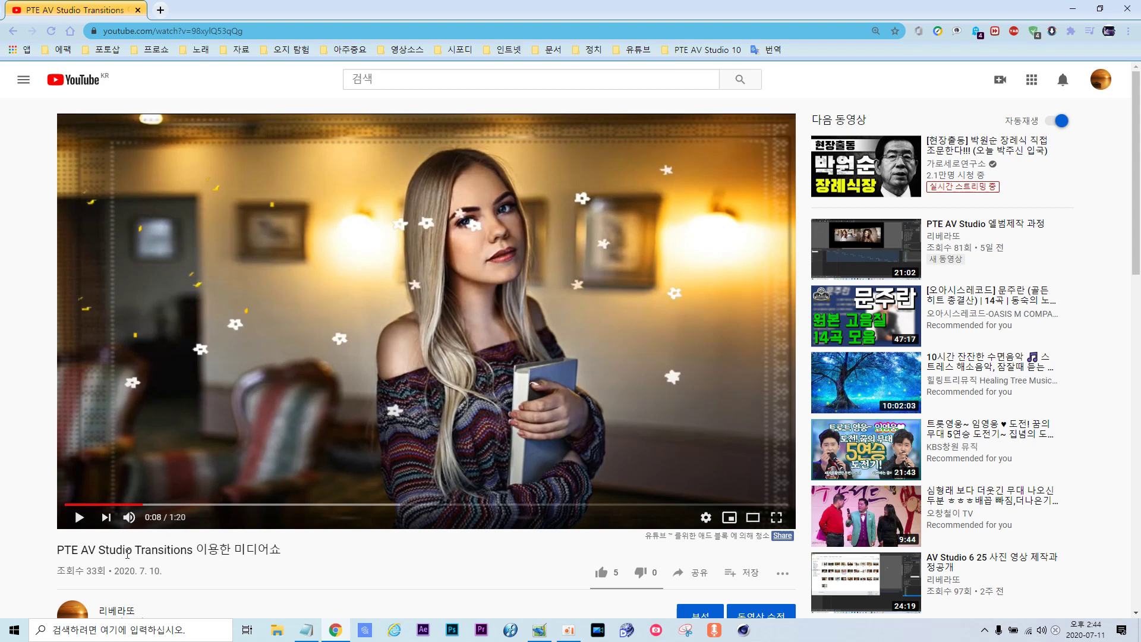
drag(134, 550, 196, 549)
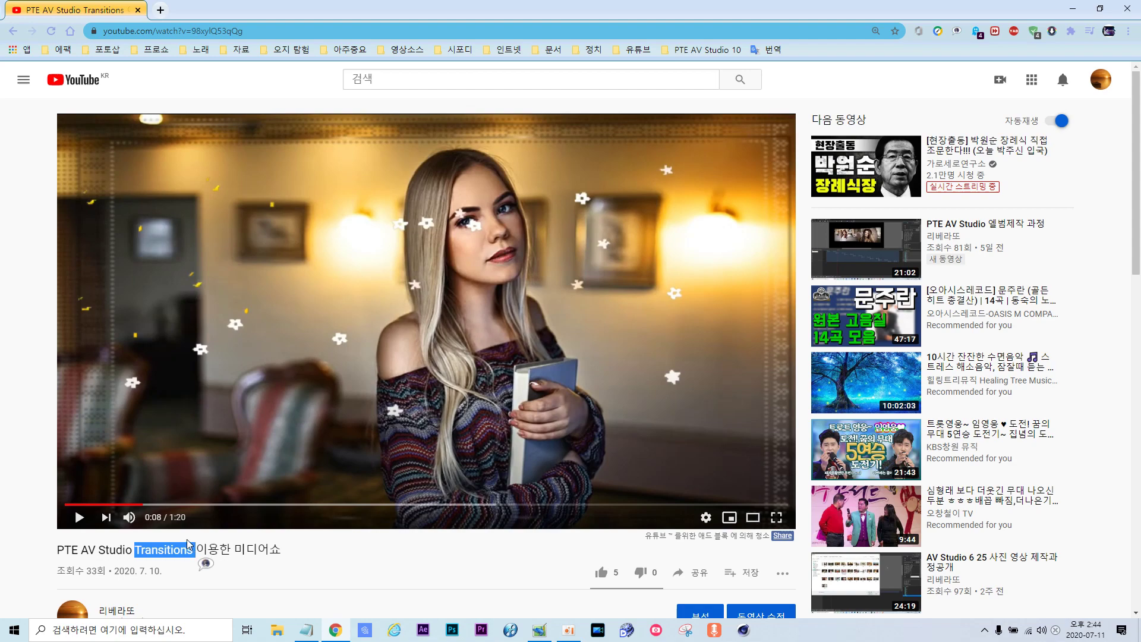
click(1073, 9)
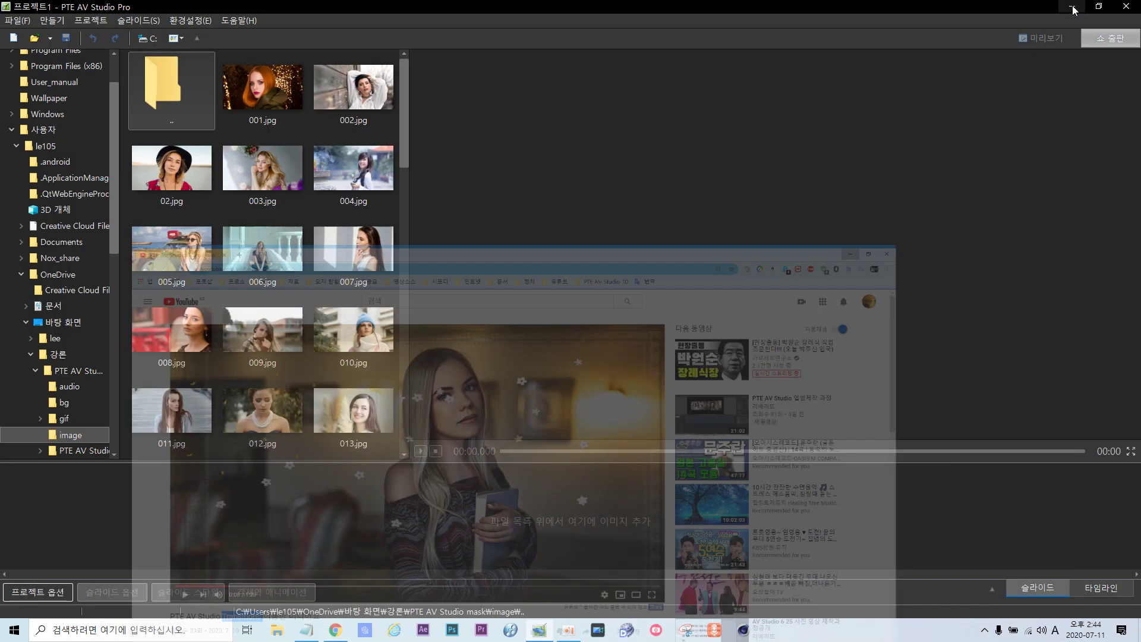
- Add the images 008.jpg and 012.jpg to the empty slide list as slides 1 and 2
drag(173, 316, 86, 469)
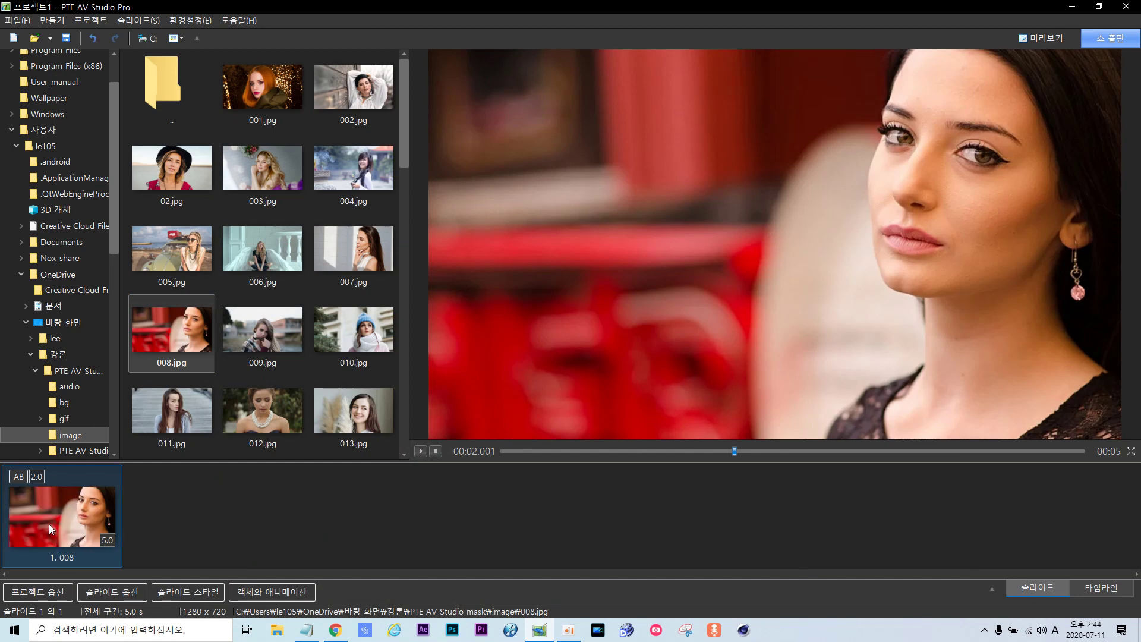
drag(266, 410, 169, 476)
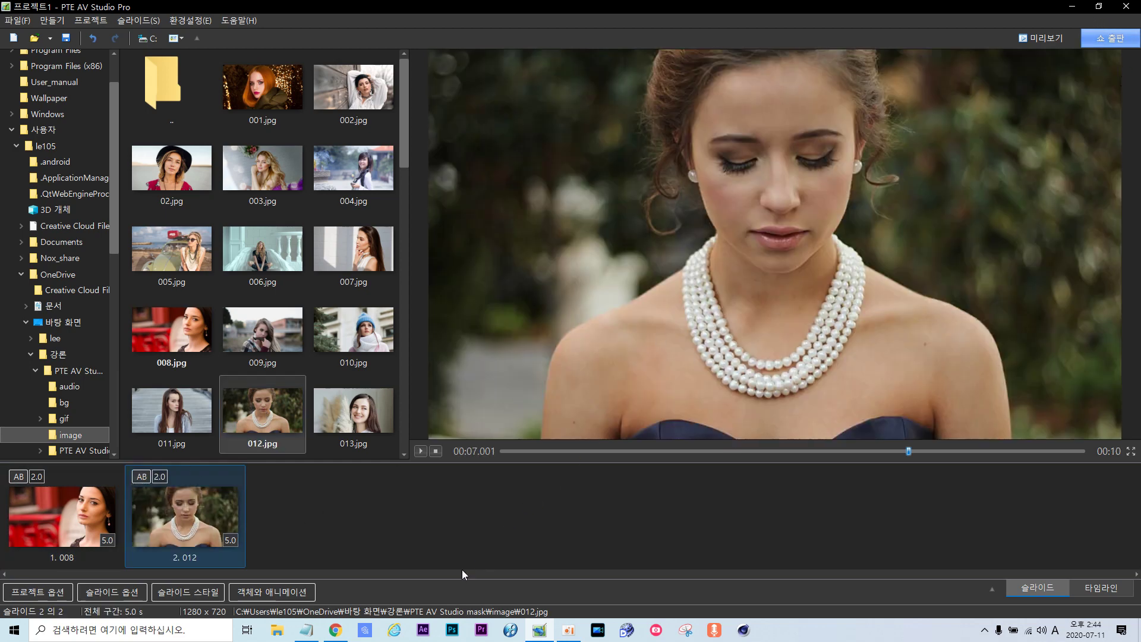
- Switch to Chrome, view the "Transitions 다운로드" post on the Daum cafe's 자료실 board, and minimize the windows to reveal the desktop
click(336, 631)
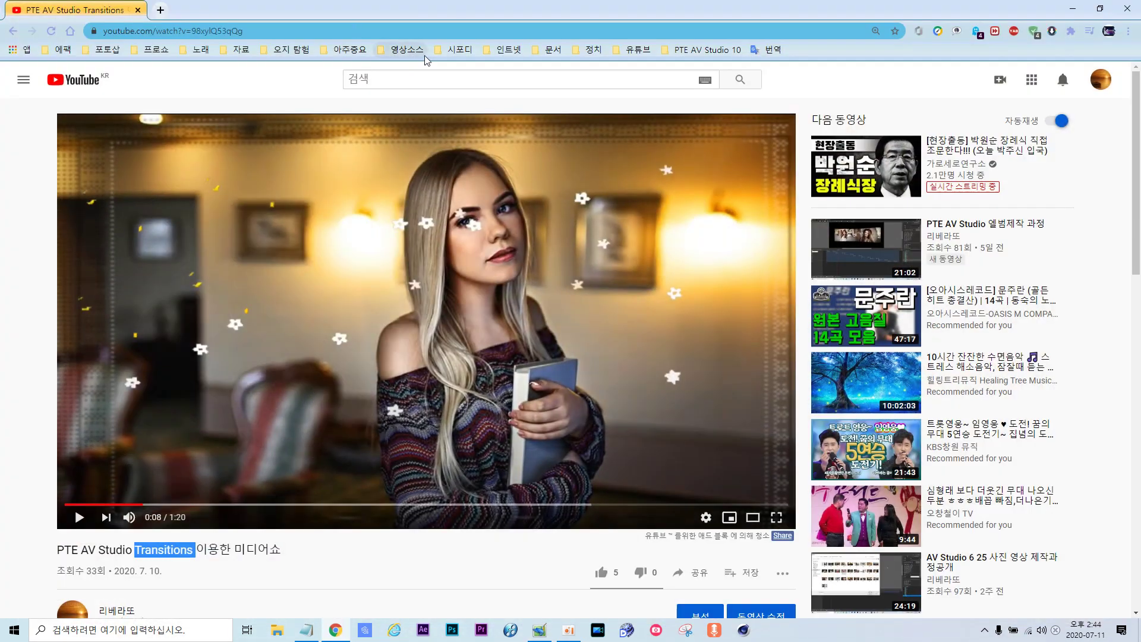
click(510, 50)
click(517, 70)
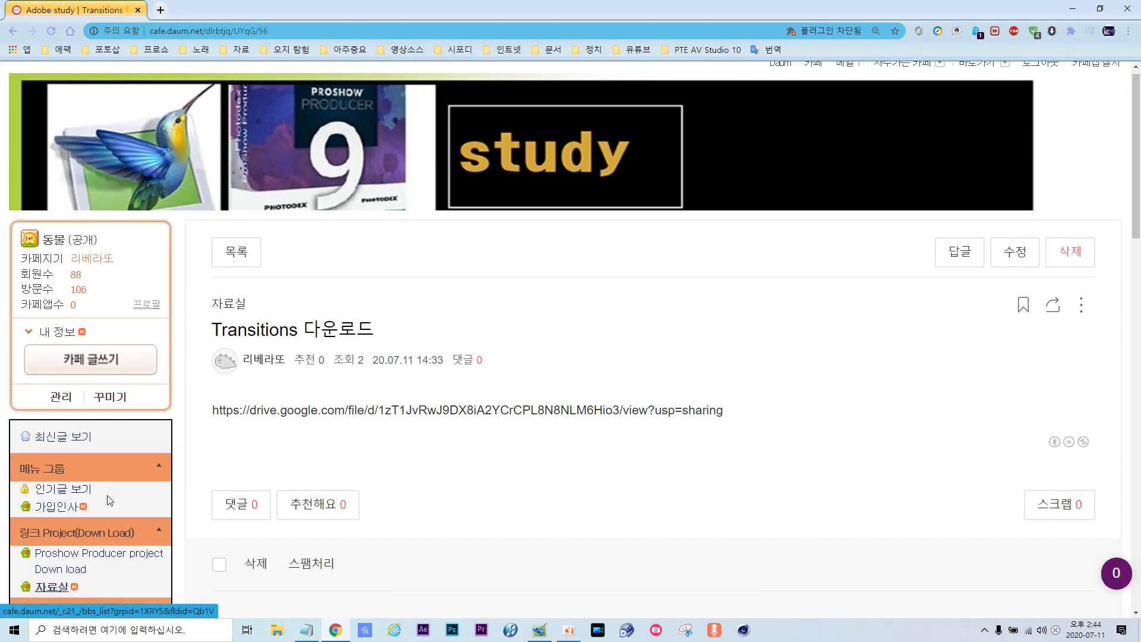
scroll(78, 464, down, 3)
click(56, 429)
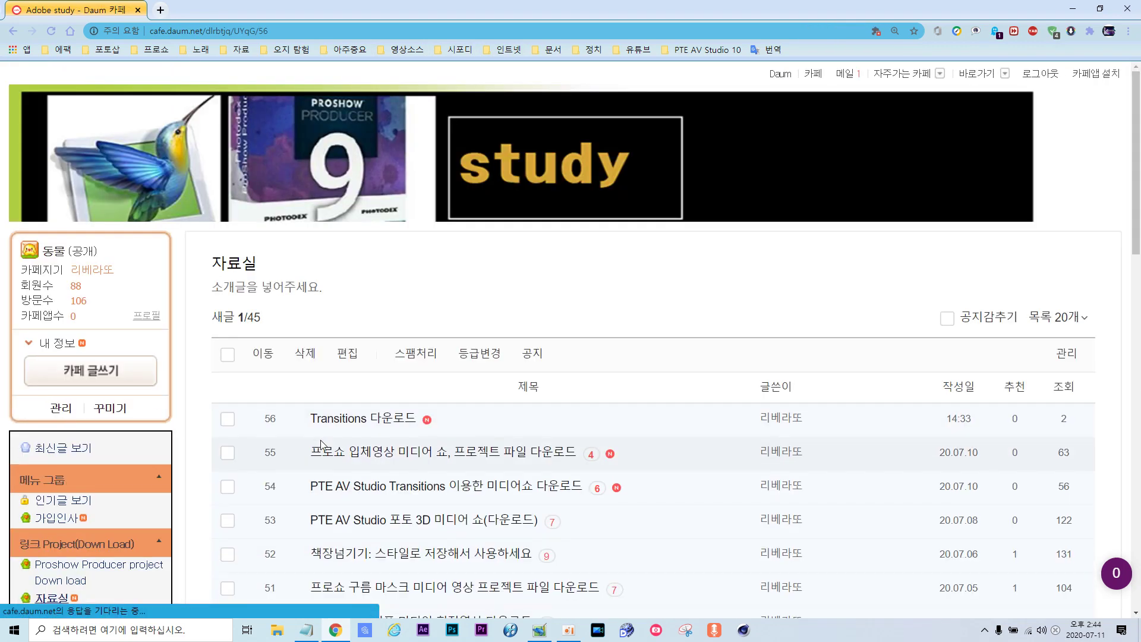
click(407, 423)
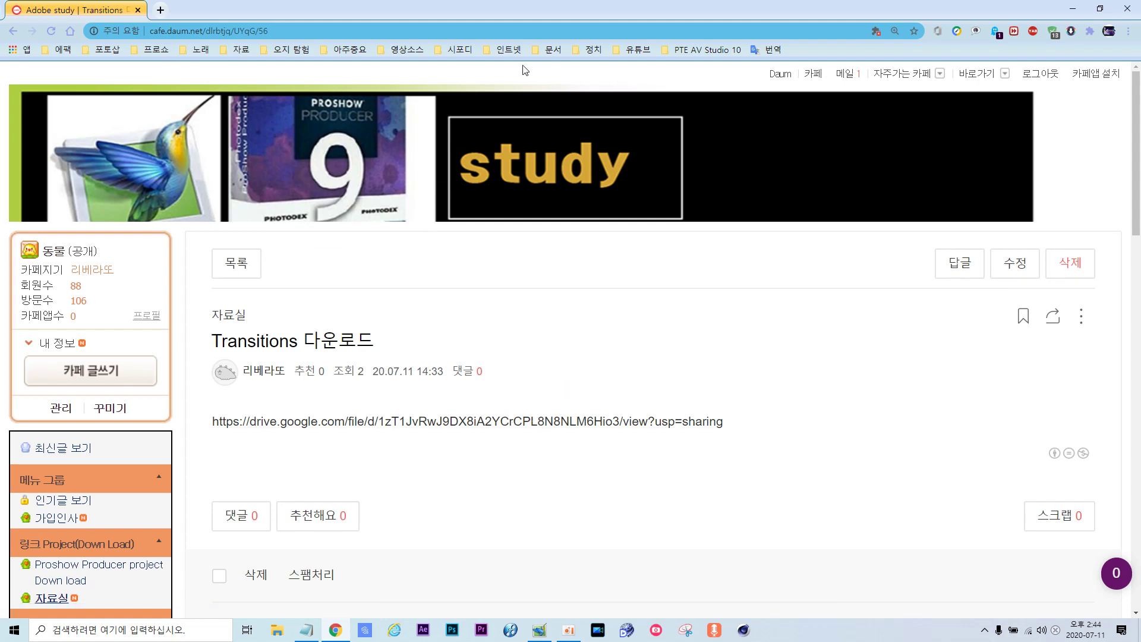
click(13, 31)
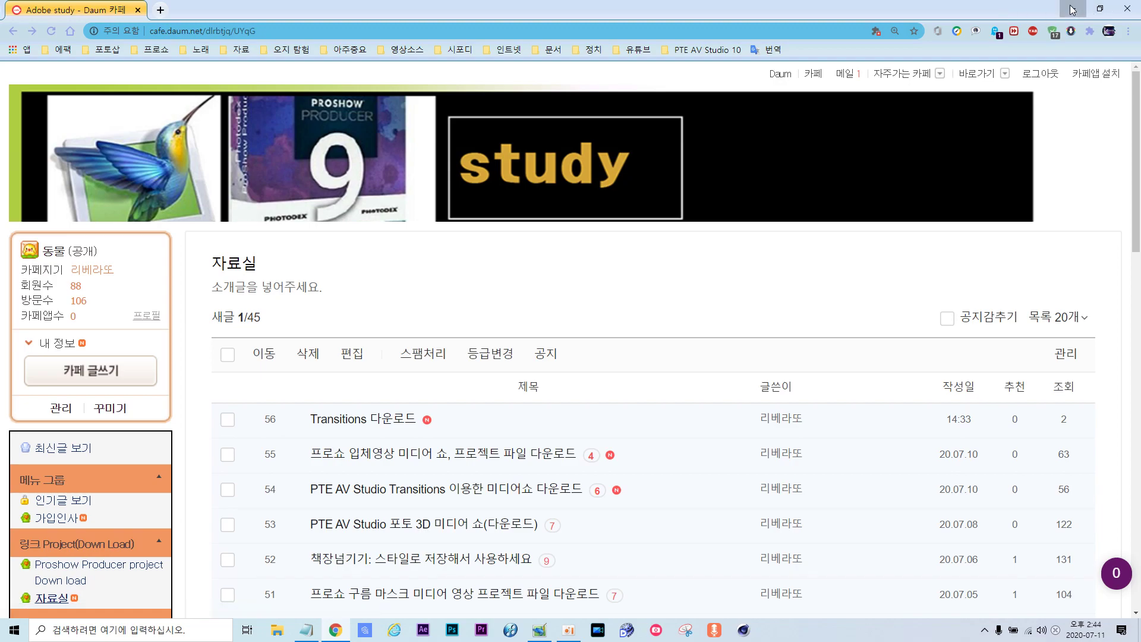
click(1073, 9)
click(1072, 6)
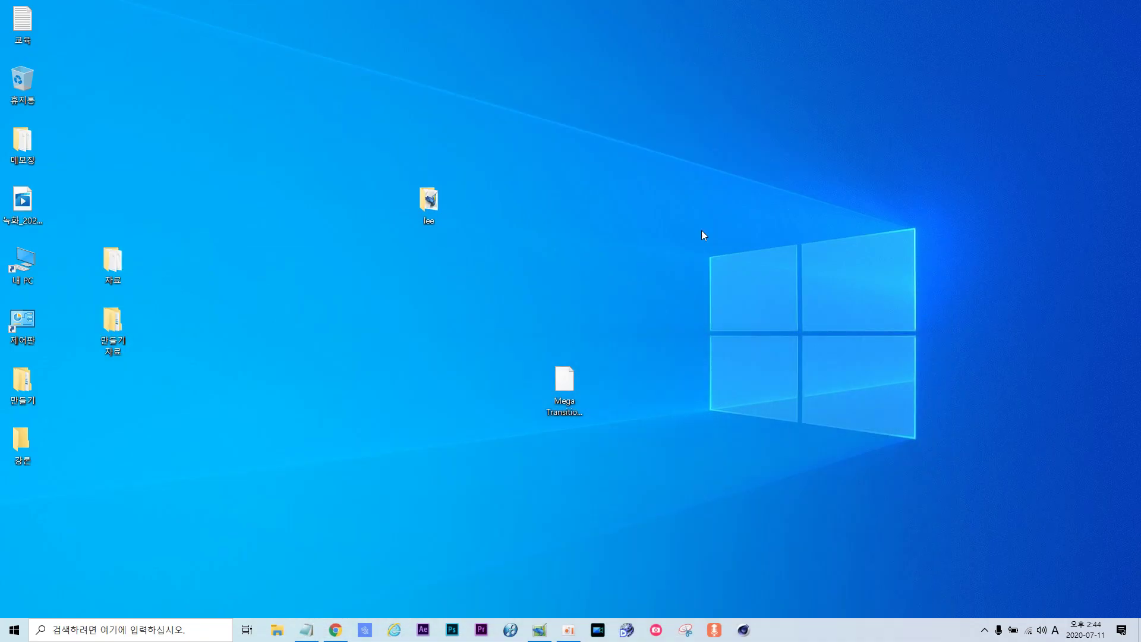
- Check the file size of Mega Transitions Pack.pteeff on the desktop in its file properties
click(568, 381)
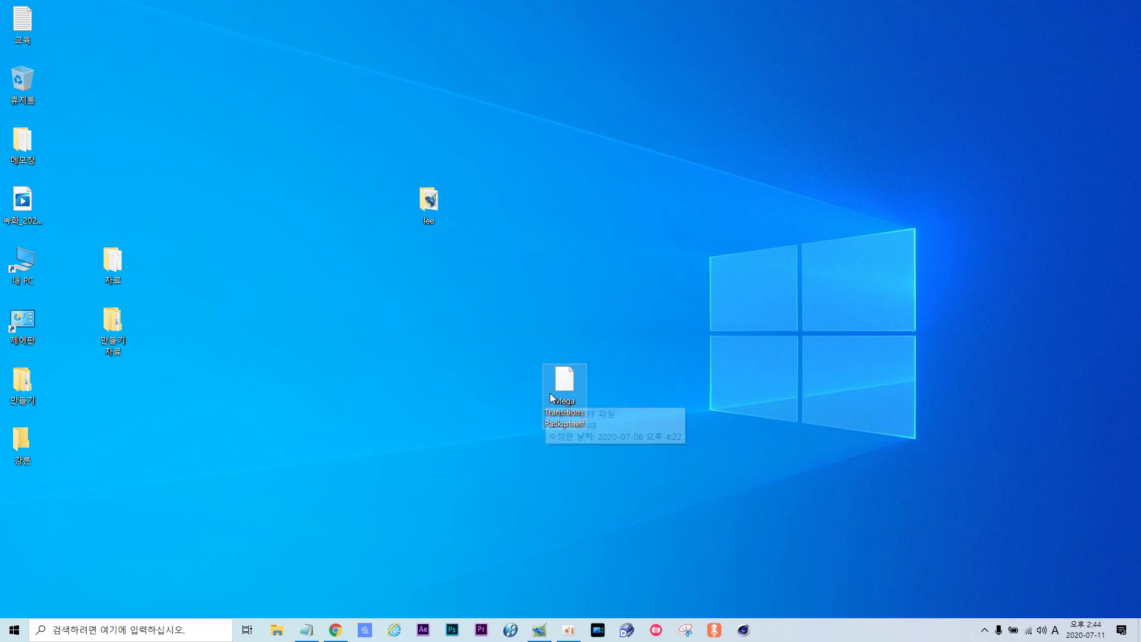
drag(563, 383, 597, 233)
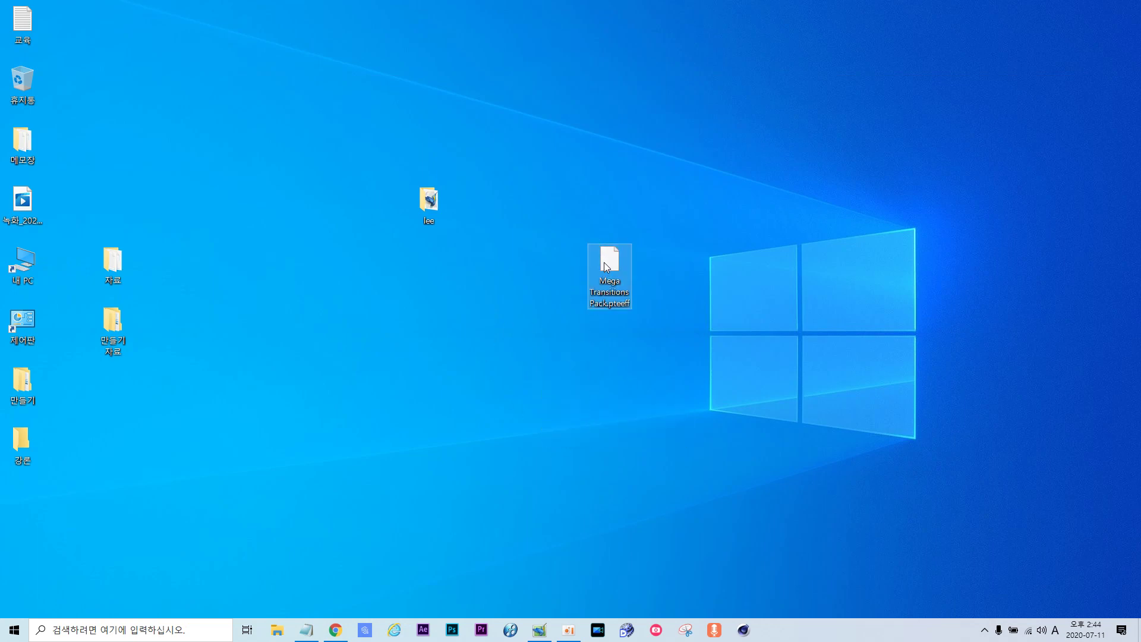
right_click(611, 266)
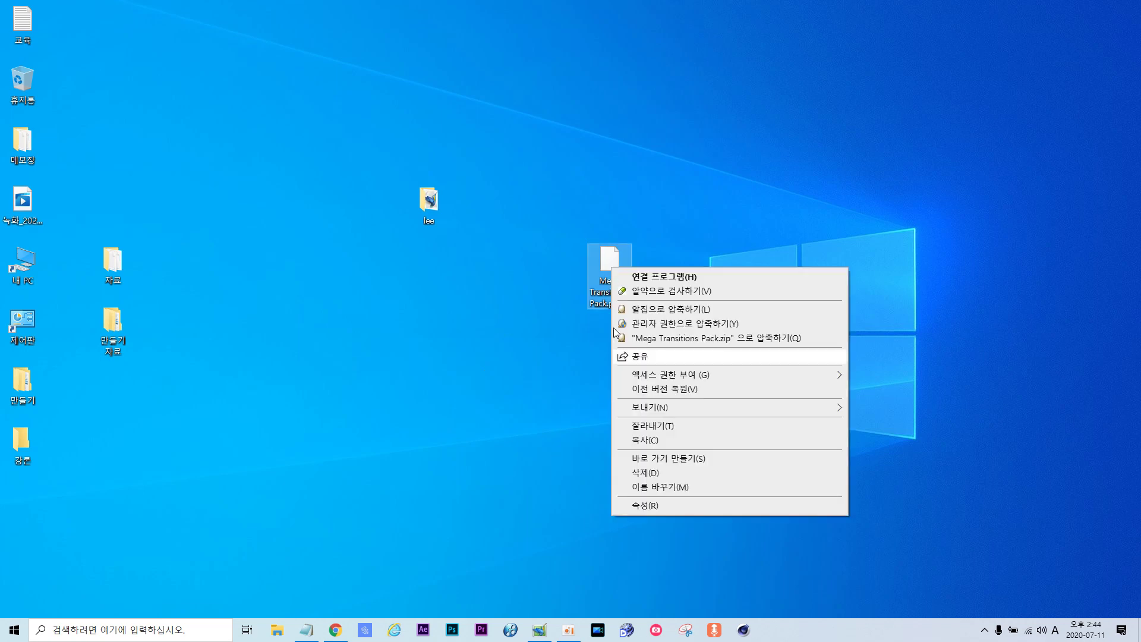
click(639, 506)
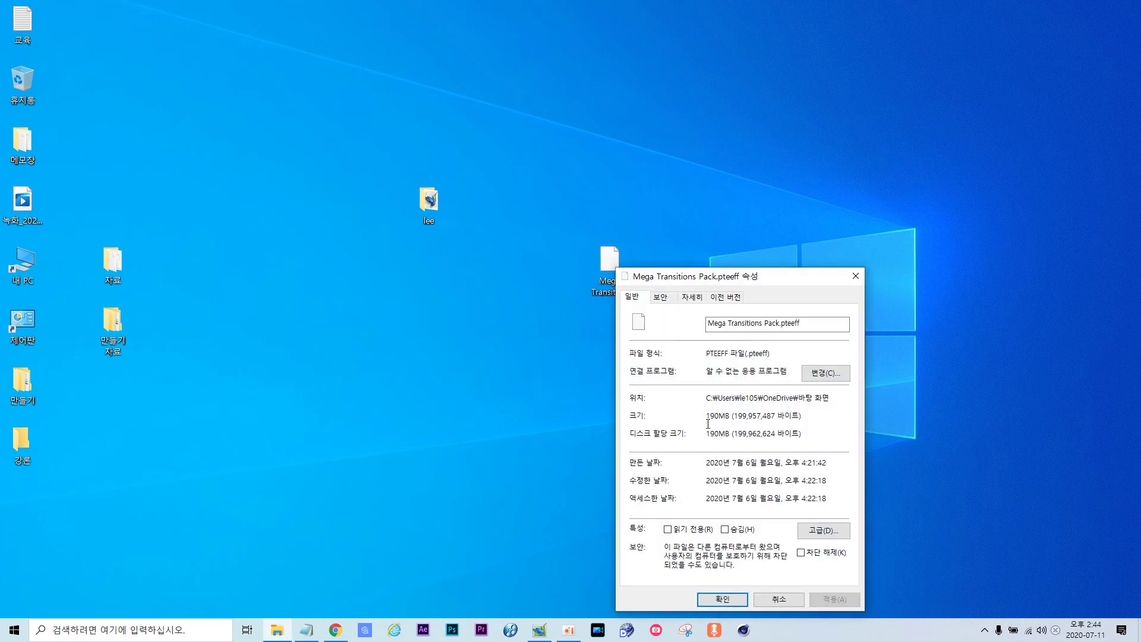
mouse_move(708, 418)
mouse_down()
mouse_move(735, 418)
mouse_move(705, 418)
mouse_up()
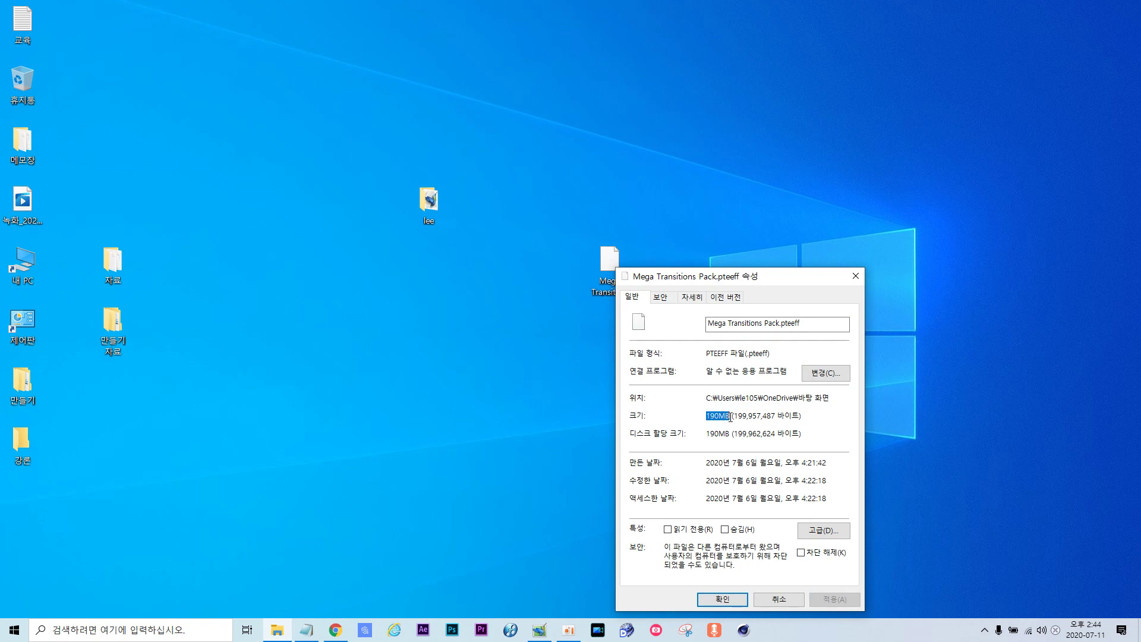
click(856, 277)
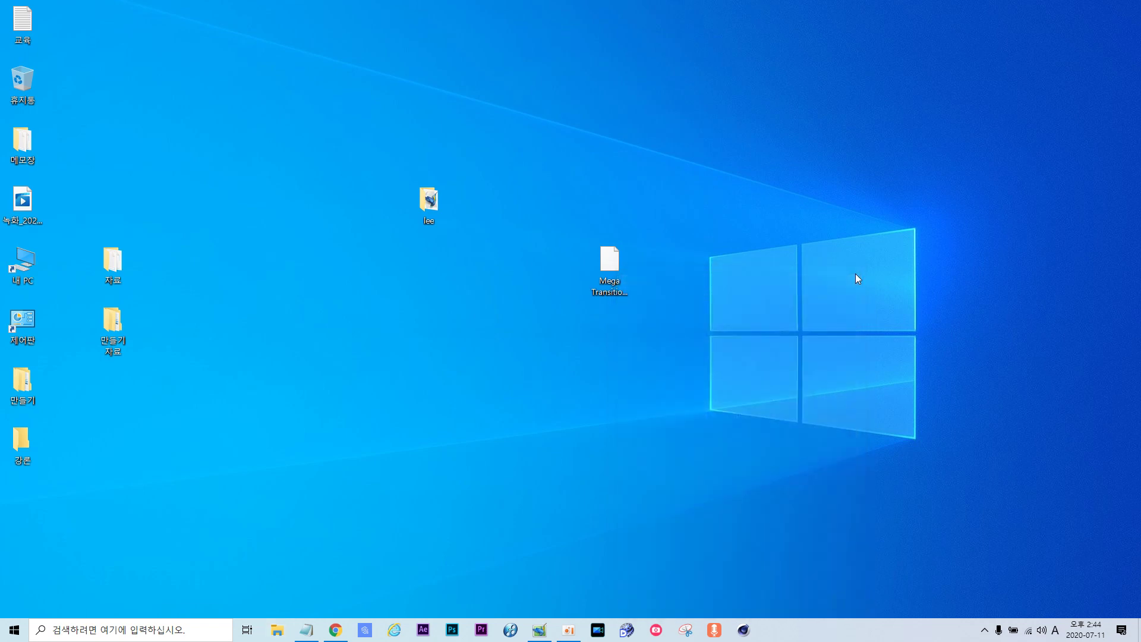
- Examine the transition clips stored in the lee folder under 프로젝트1.resources, Transitions, and close the folder window
double_click(422, 208)
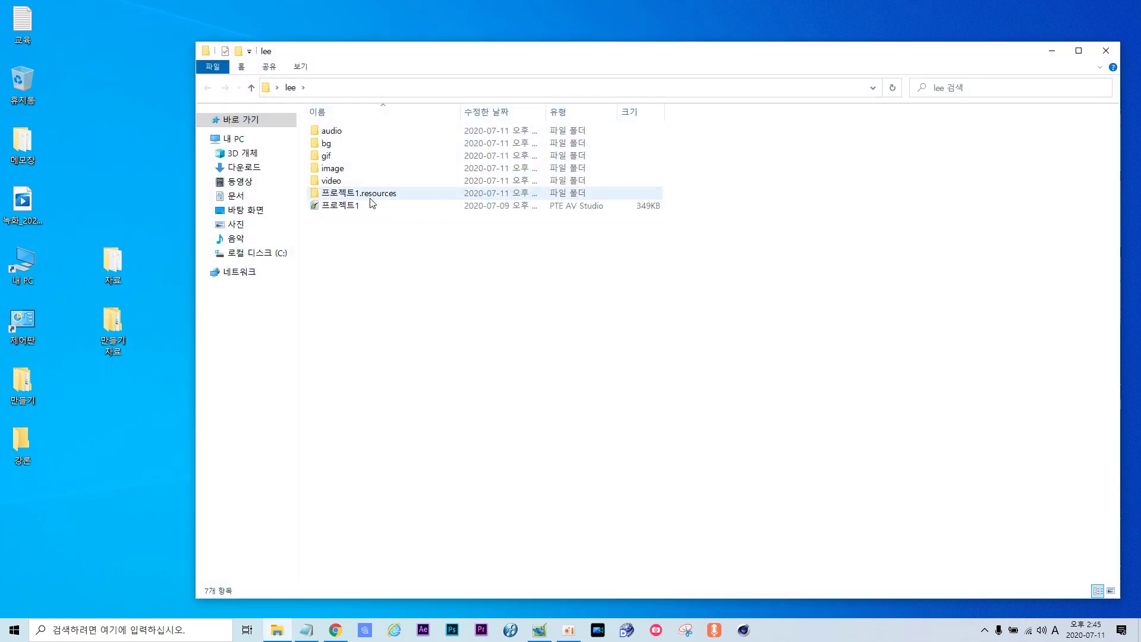
click(371, 201)
double_click(372, 201)
click(345, 134)
double_click(346, 134)
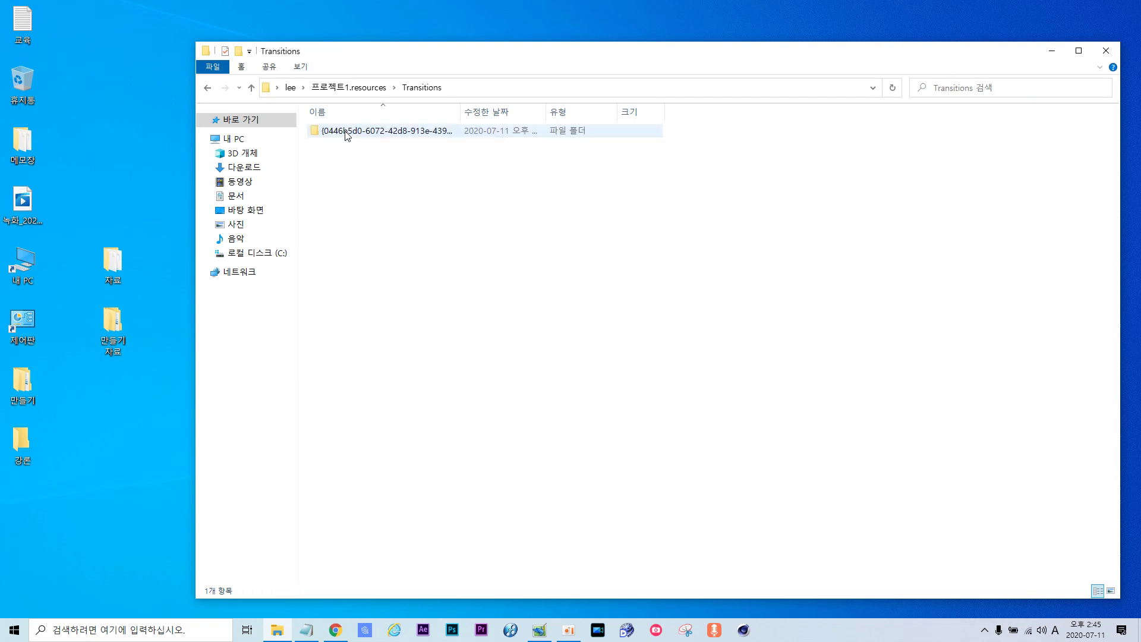
click(346, 135)
double_click(345, 132)
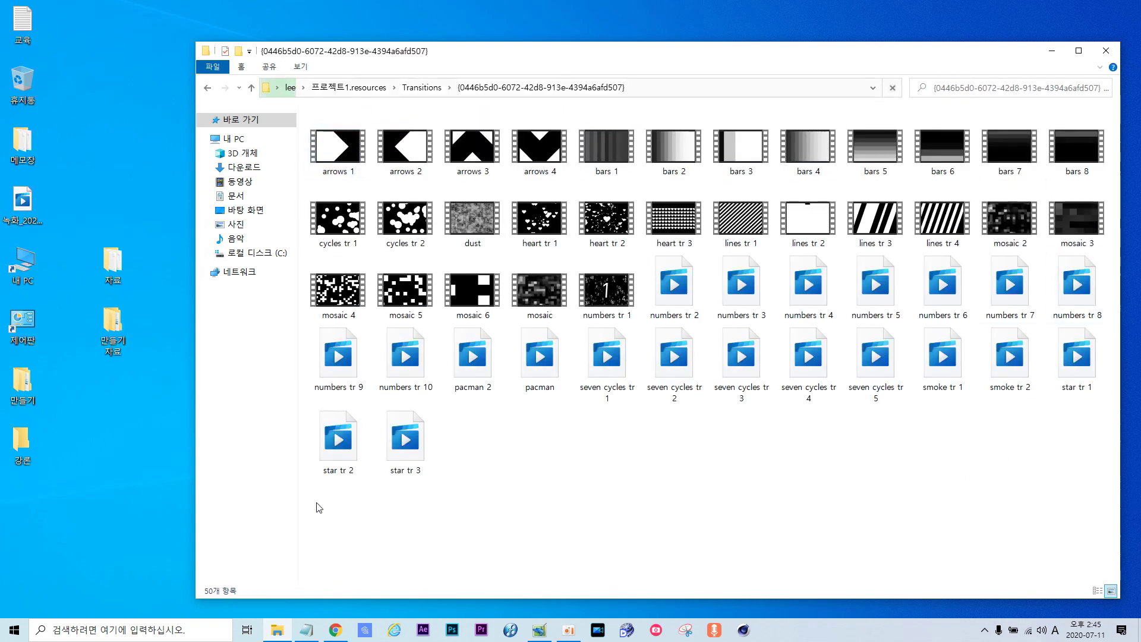
click(1108, 52)
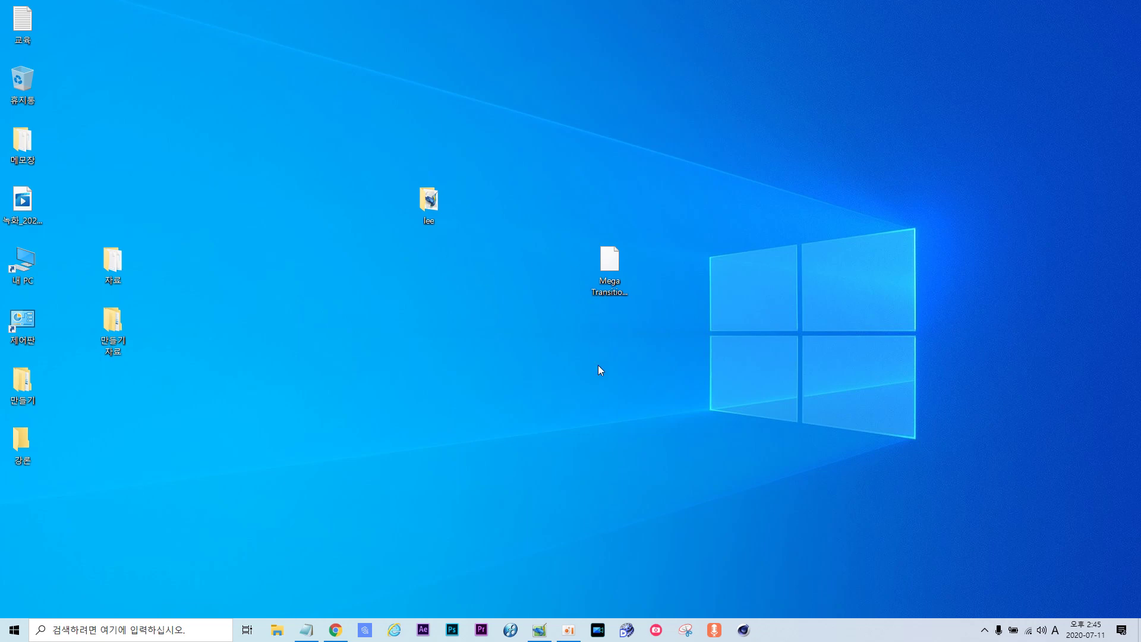
- Switch to PTE AV Studio and import Mega Transitions Pack.pteeff from the desktop as the transition effect of slide 2
click(539, 631)
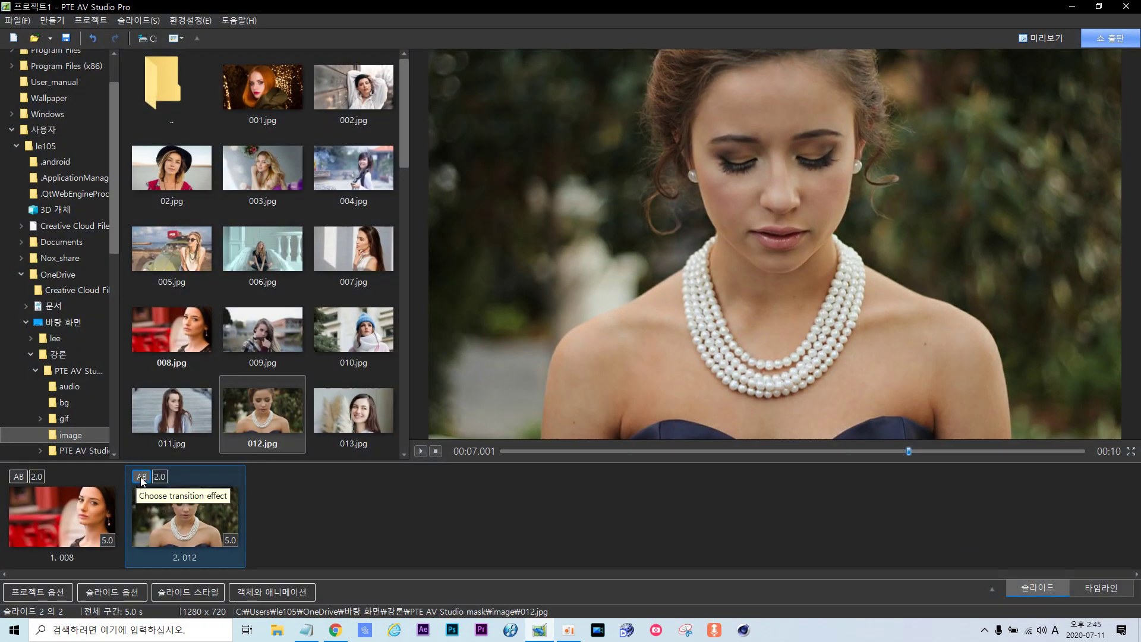
click(142, 479)
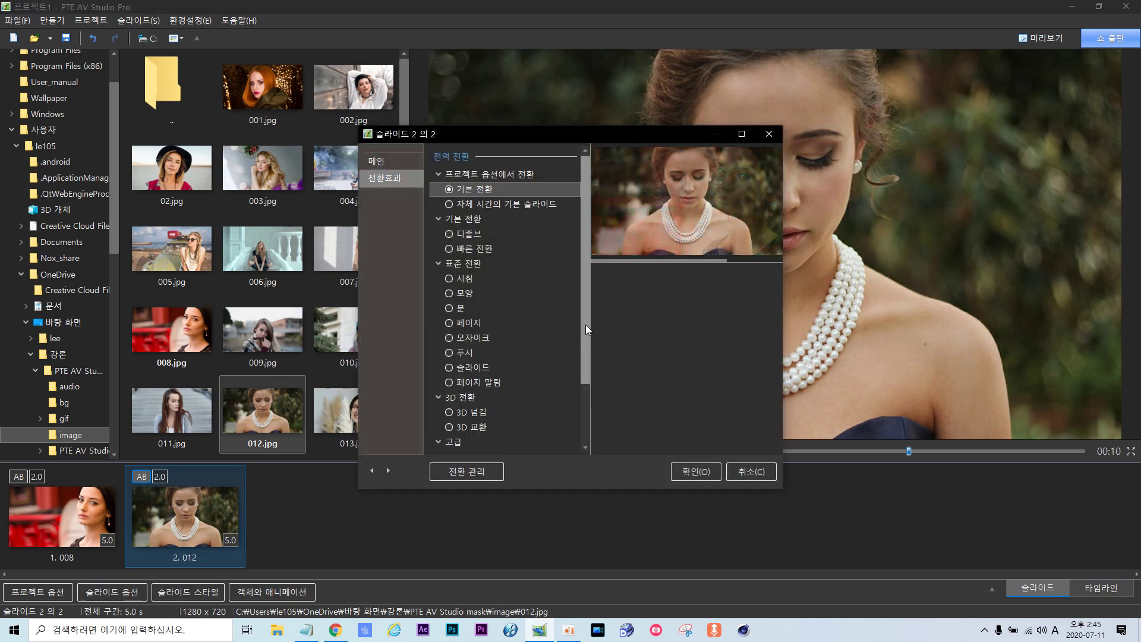
drag(586, 325, 578, 411)
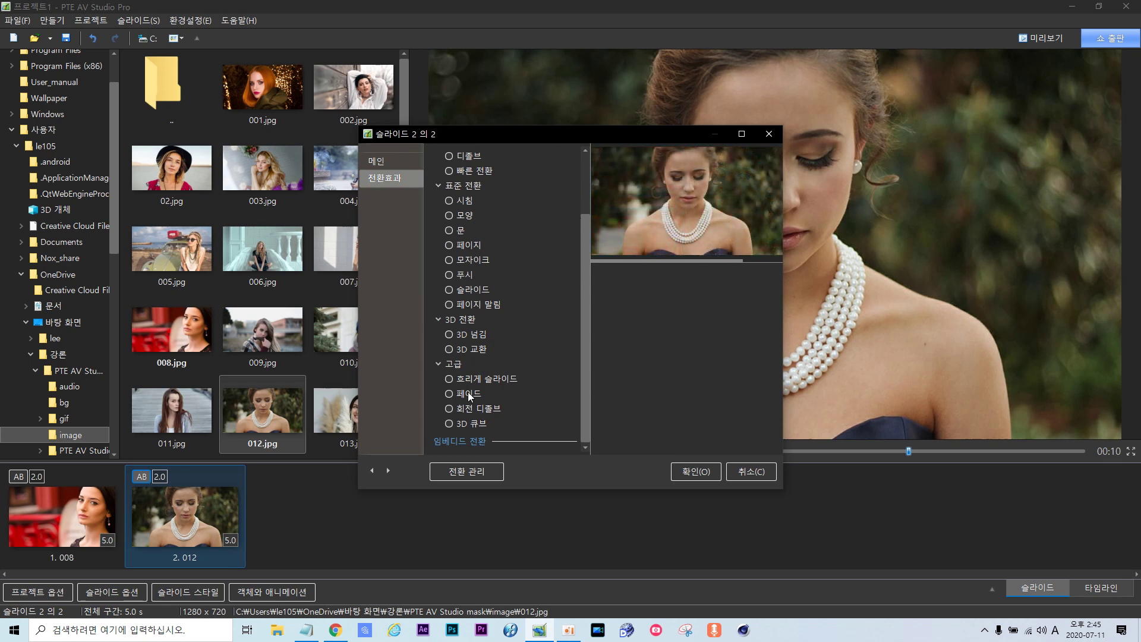
click(456, 473)
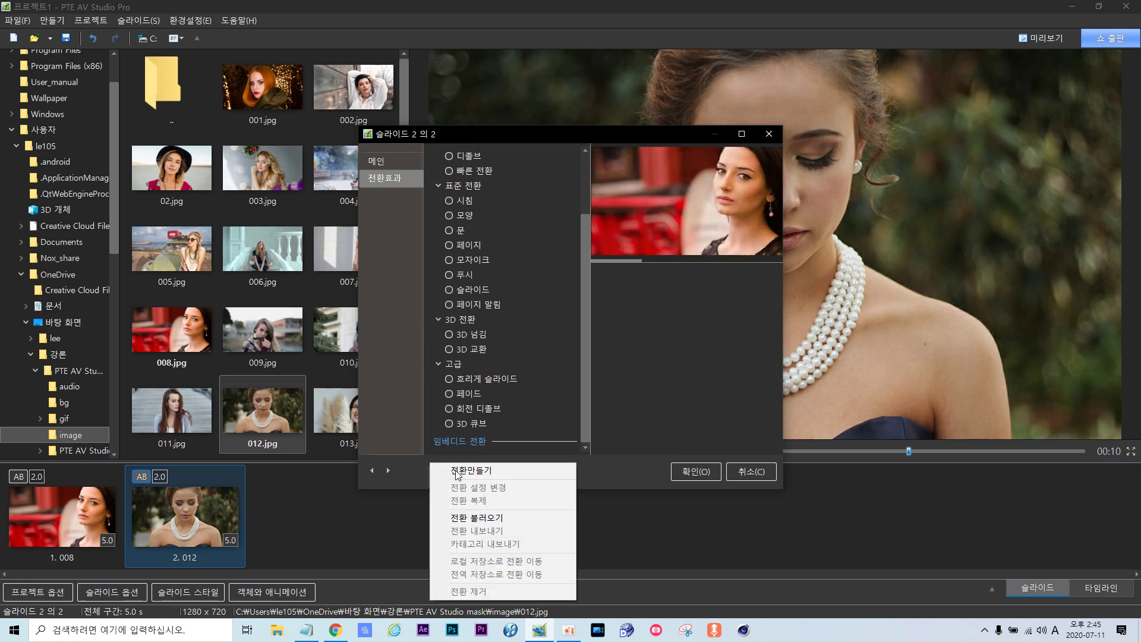
click(469, 519)
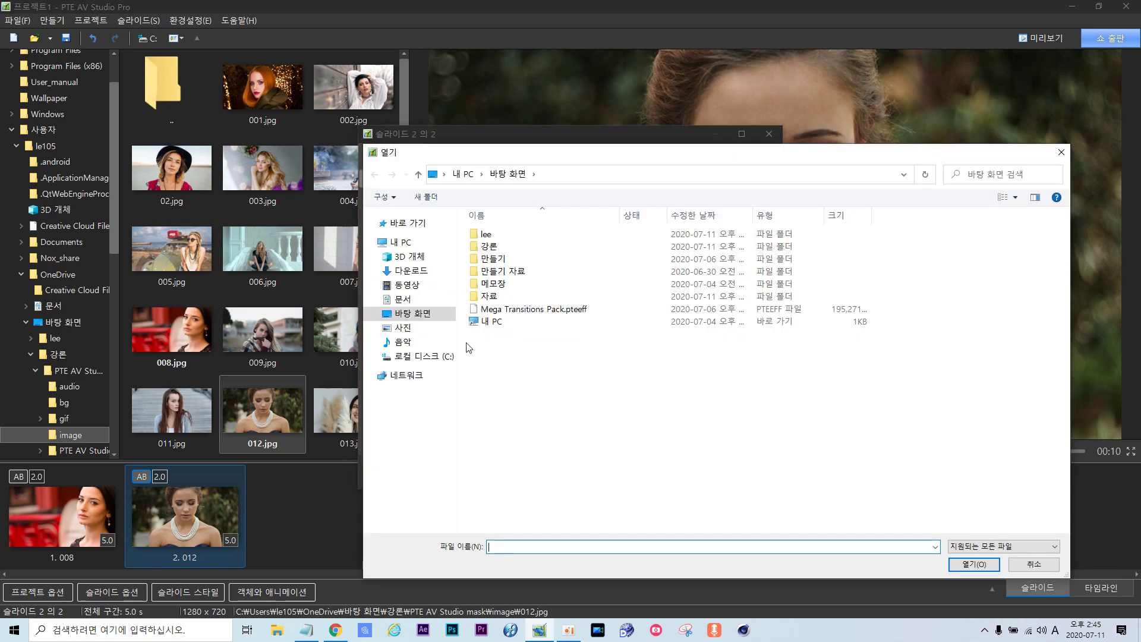
double_click(516, 308)
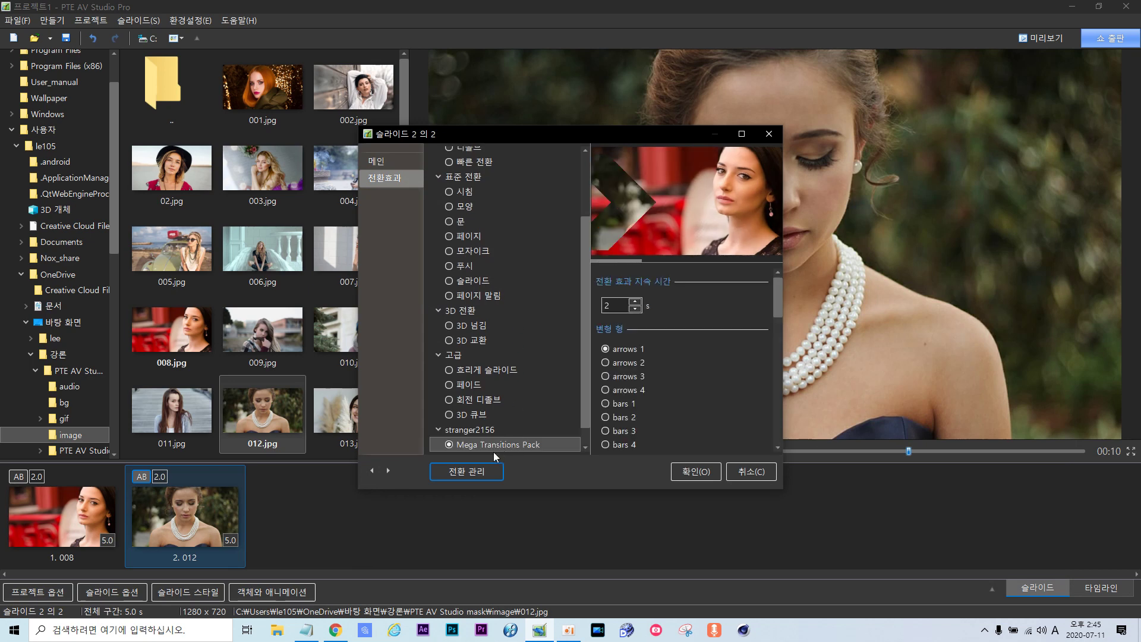
click(699, 474)
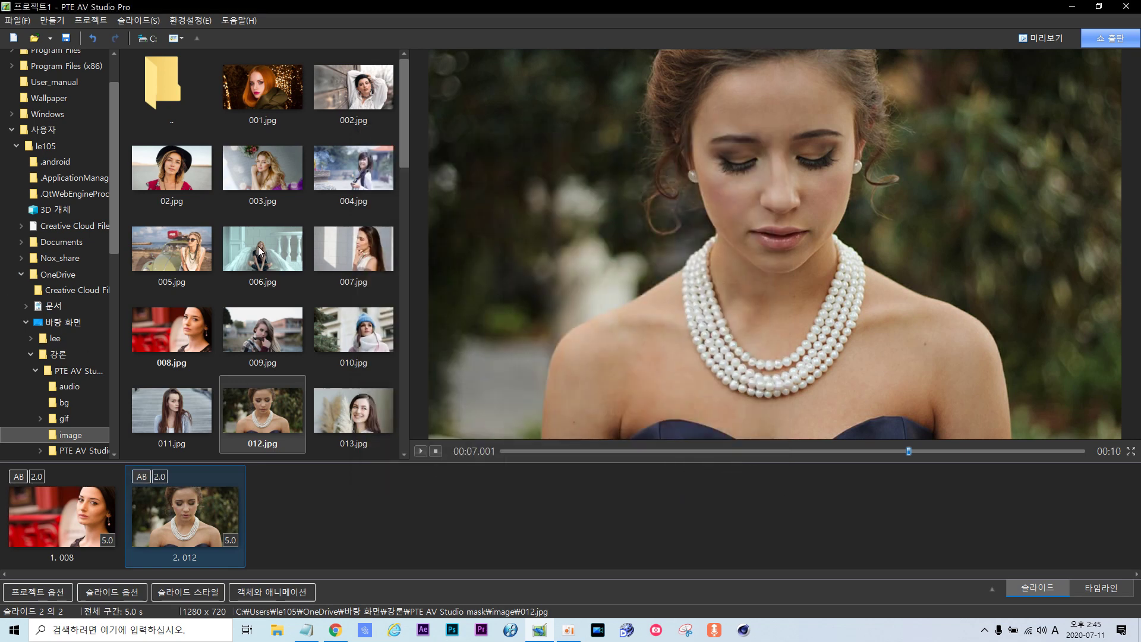
- Remove slide 012 from the slide list and set the duration of slide 008 to 10 seconds
right_click(194, 520)
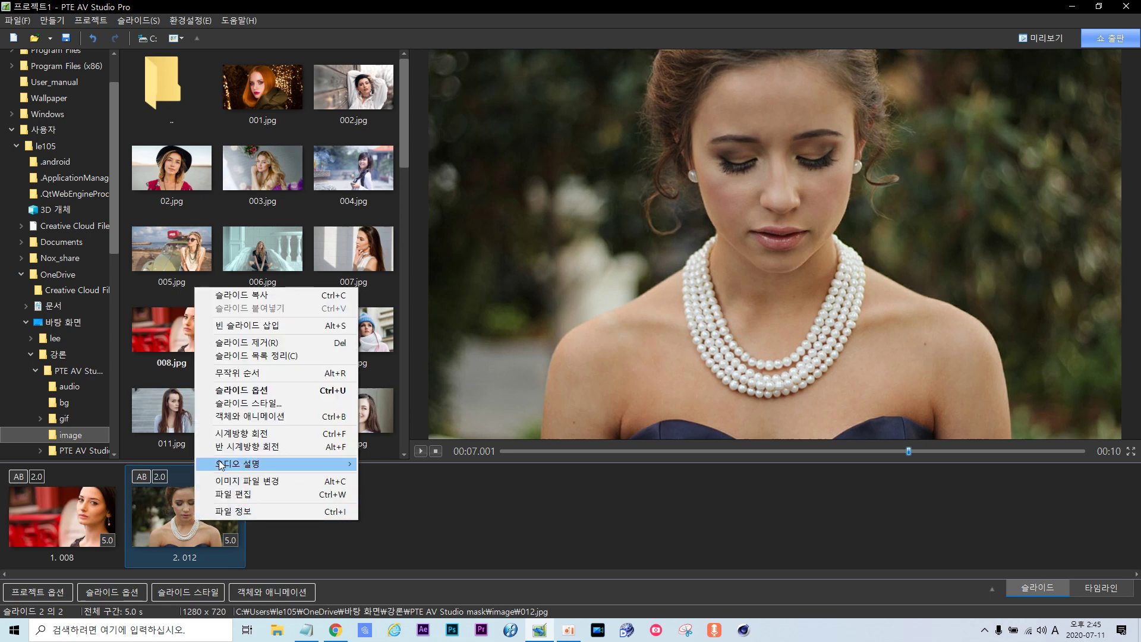
click(250, 345)
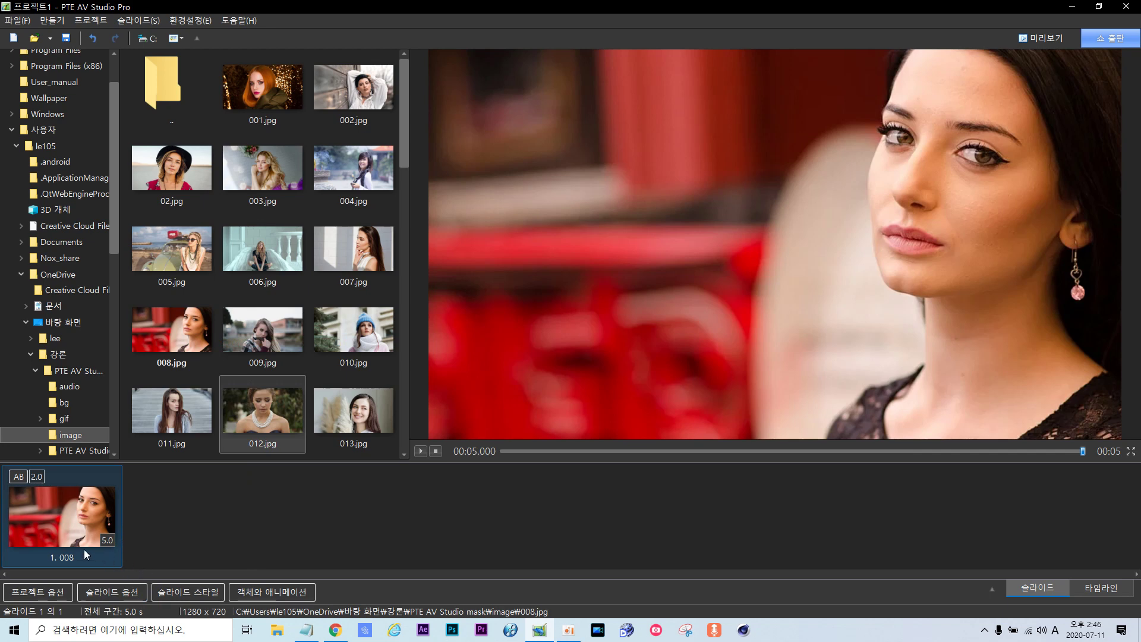
click(107, 540)
text(10)
- Add 013.jpg as the second slide with a 10-second duration and set slide 008's transition time to 1 second
double_click(354, 420)
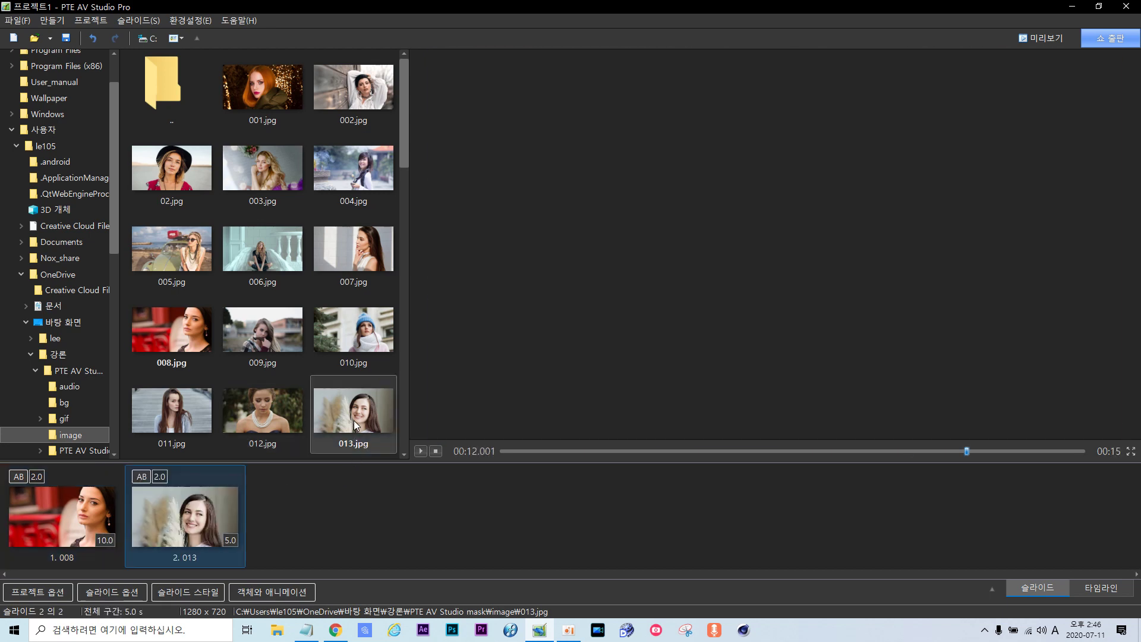
click(235, 538)
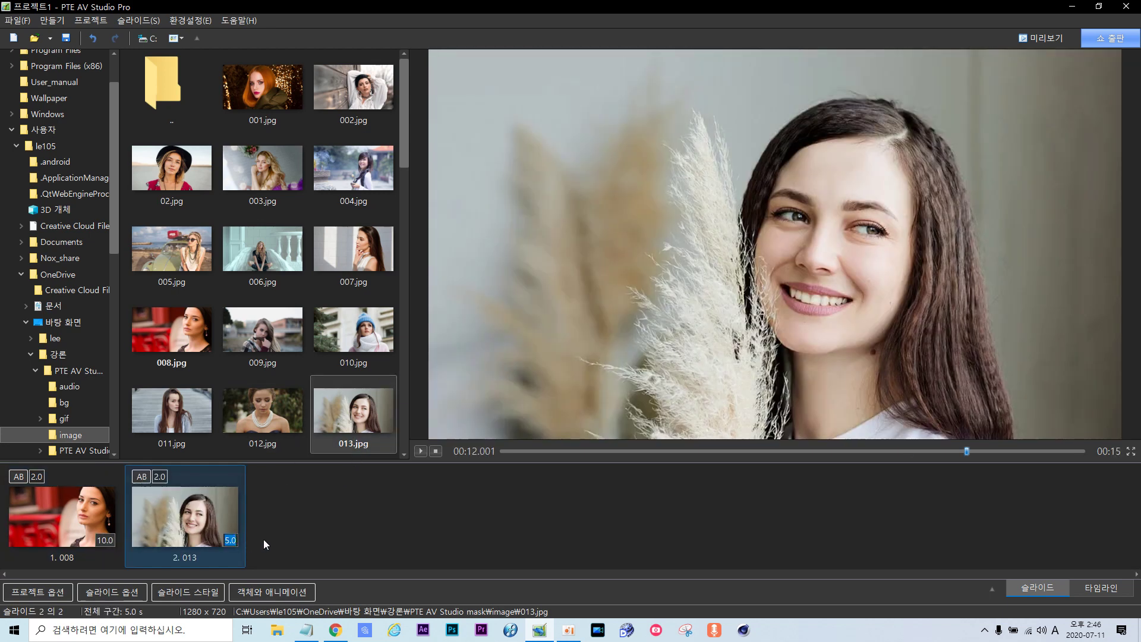
key(BackSpace)
click(302, 540)
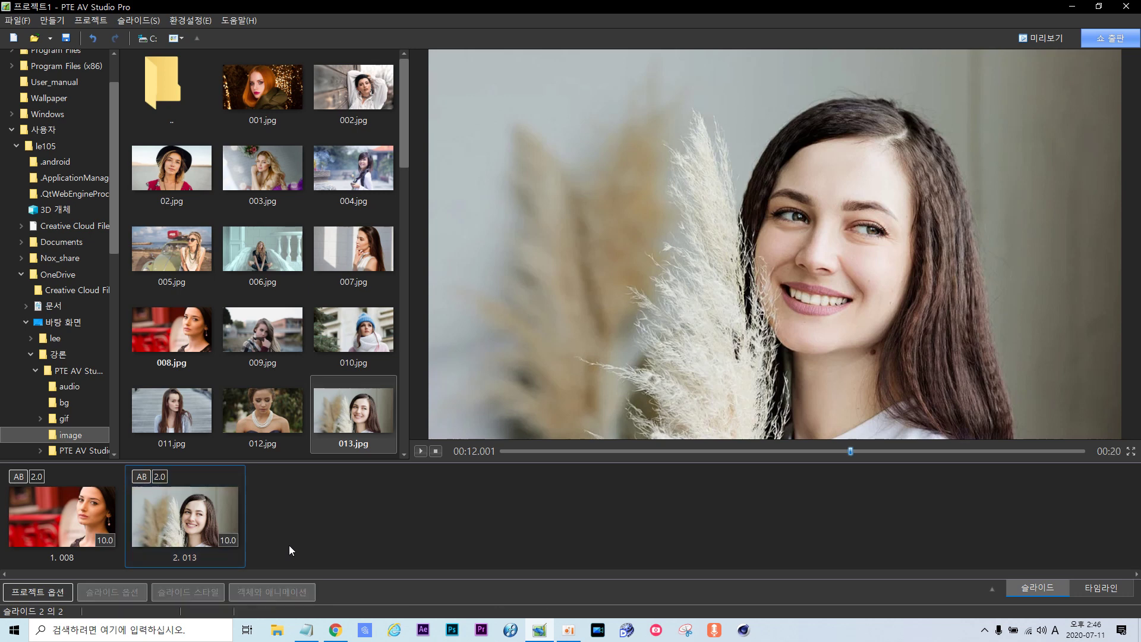
click(33, 476)
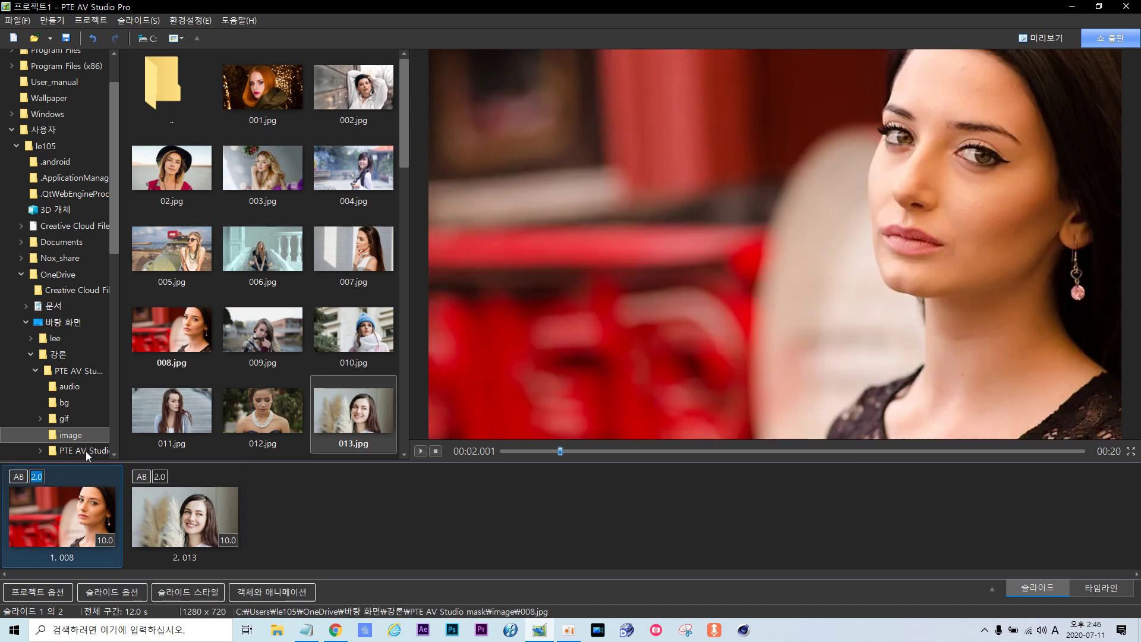
text(1)
- Preview the 디졸브, 시침 and 모자이크 transition effects for slide 2
click(143, 478)
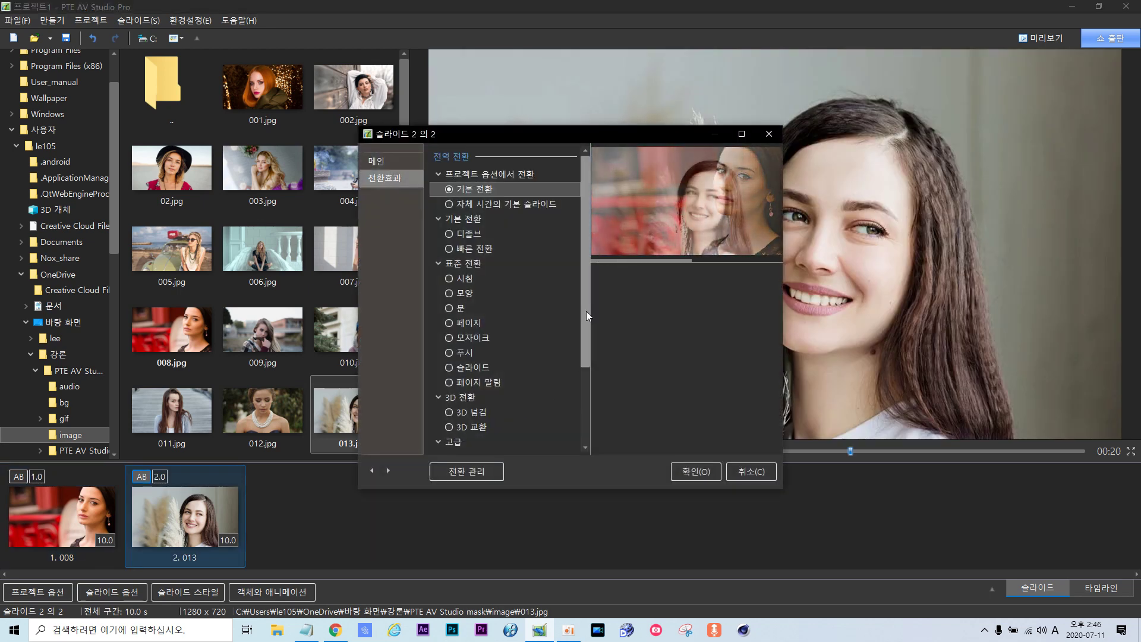
mouse_move(586, 311)
mouse_down()
mouse_move(584, 396)
mouse_move(591, 291)
mouse_up()
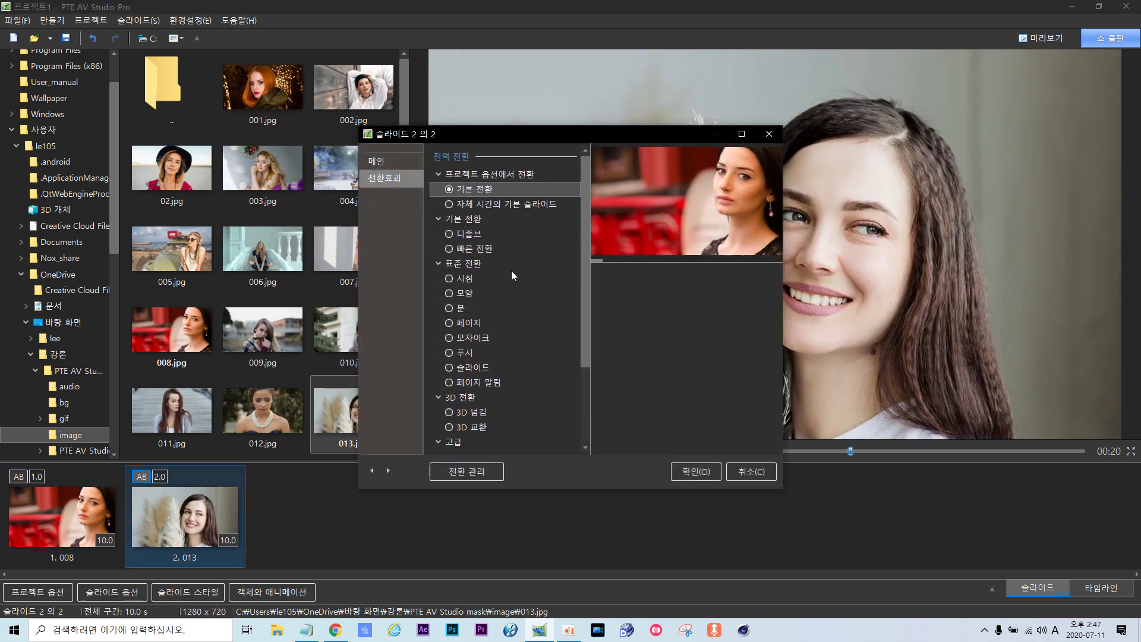
click(449, 234)
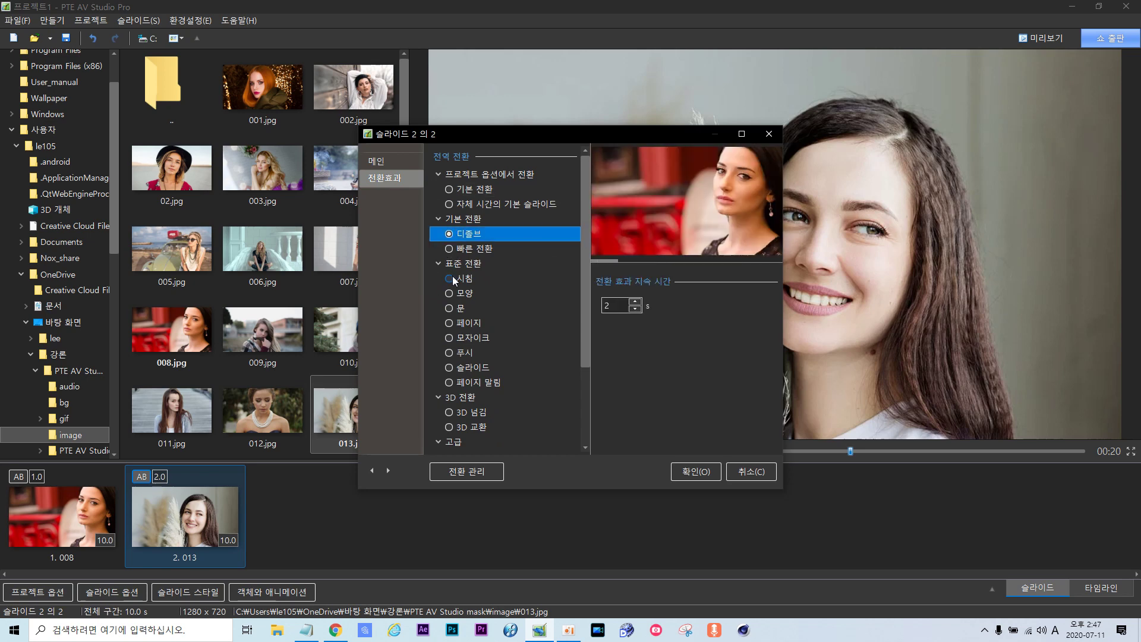
click(449, 278)
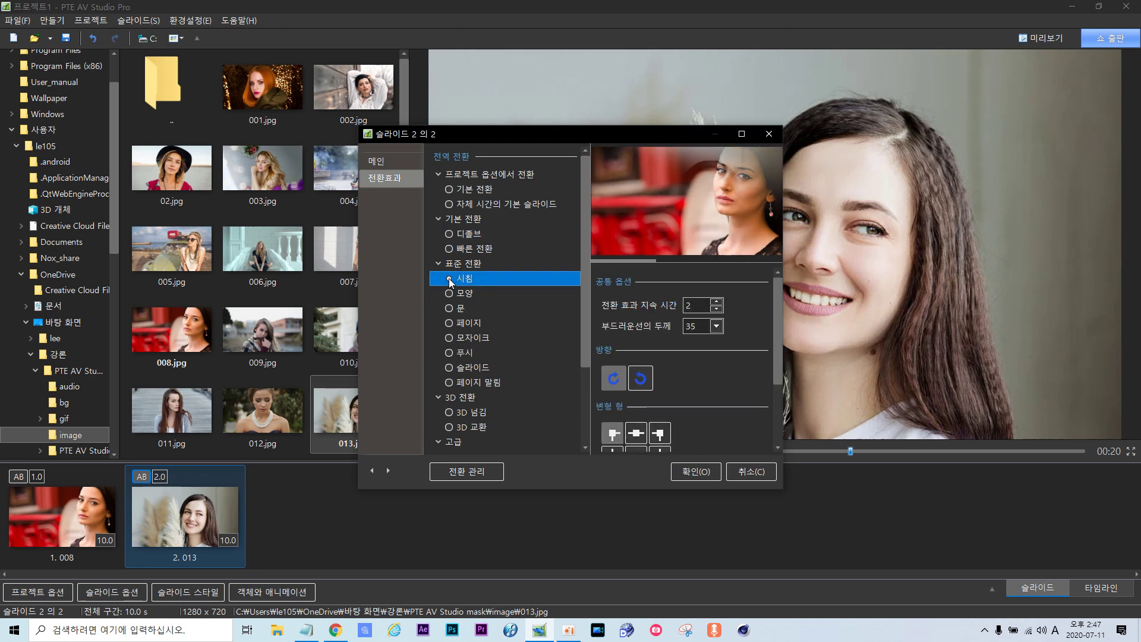
click(451, 338)
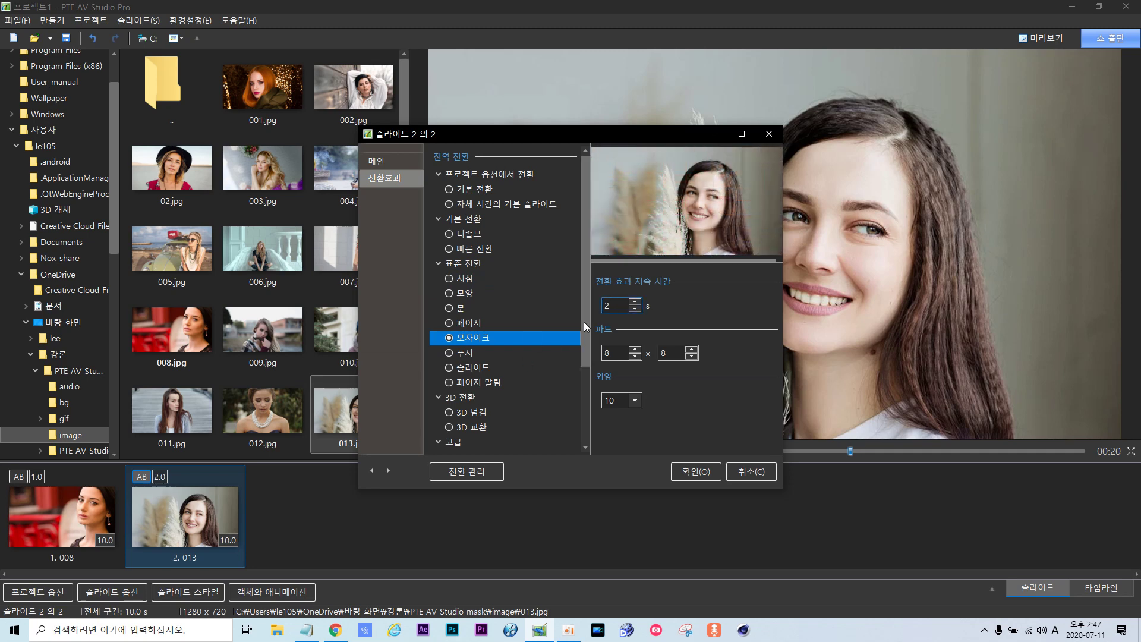
drag(588, 337, 588, 427)
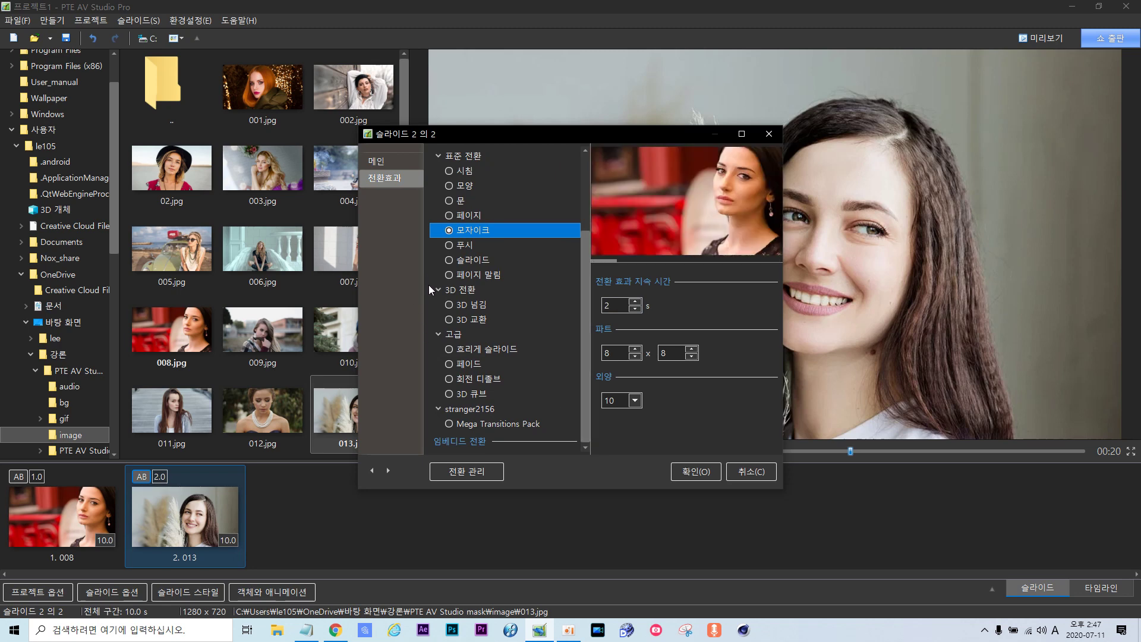
- Try star tr 2 and smoke tr 1 from Mega Transitions Pack on slide 2, and apply its seven cycles tr 1 variant
click(531, 424)
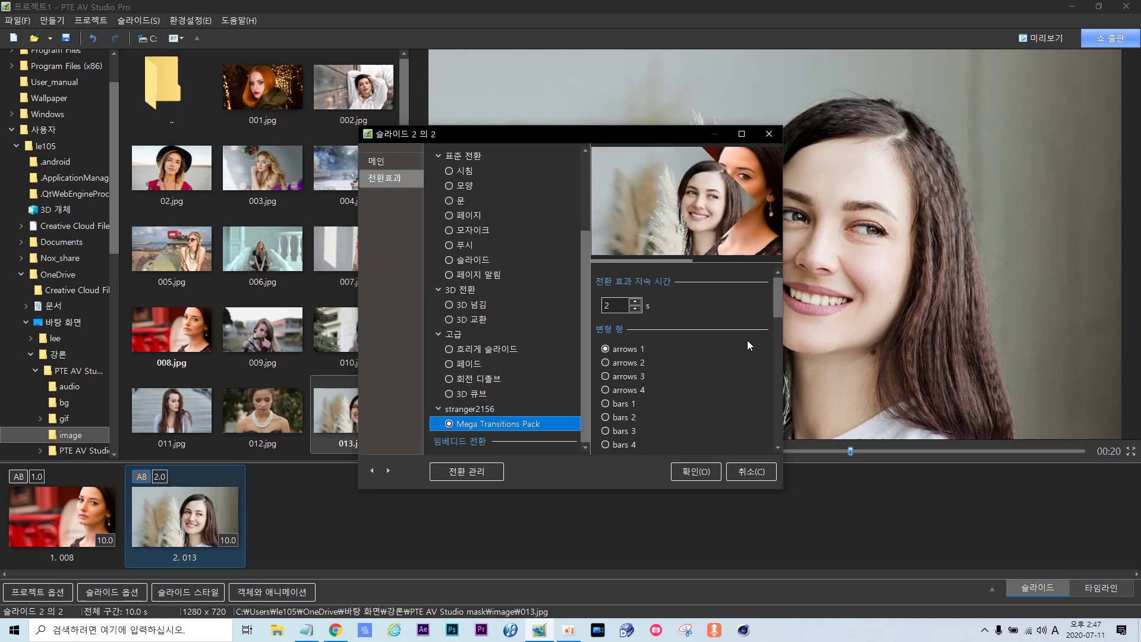
drag(775, 298, 791, 428)
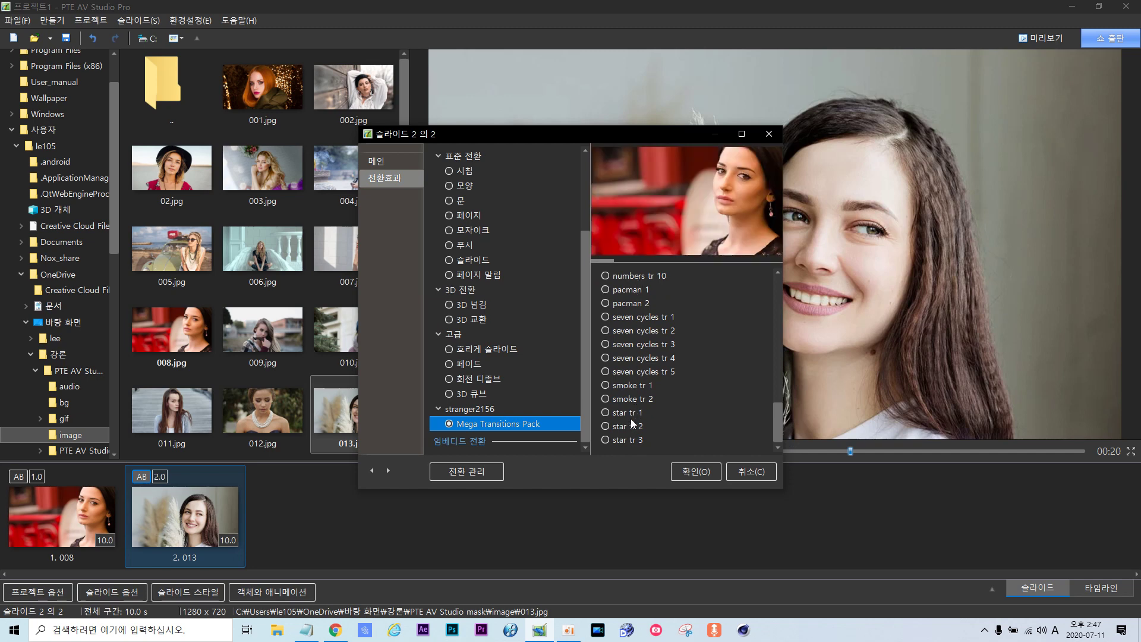
click(605, 428)
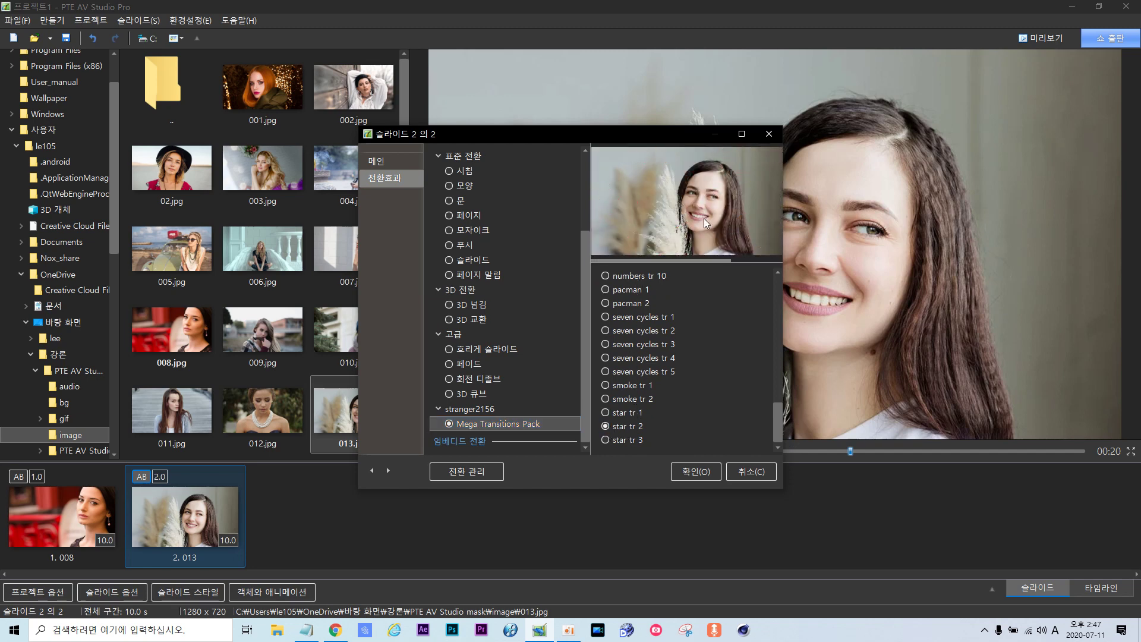
click(606, 386)
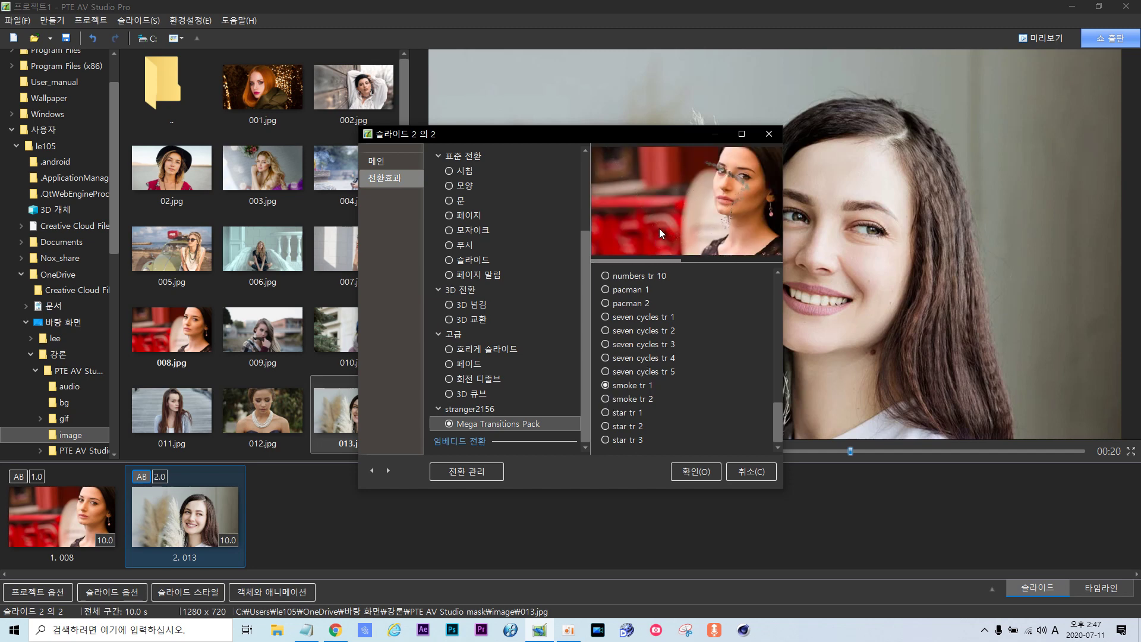
click(605, 317)
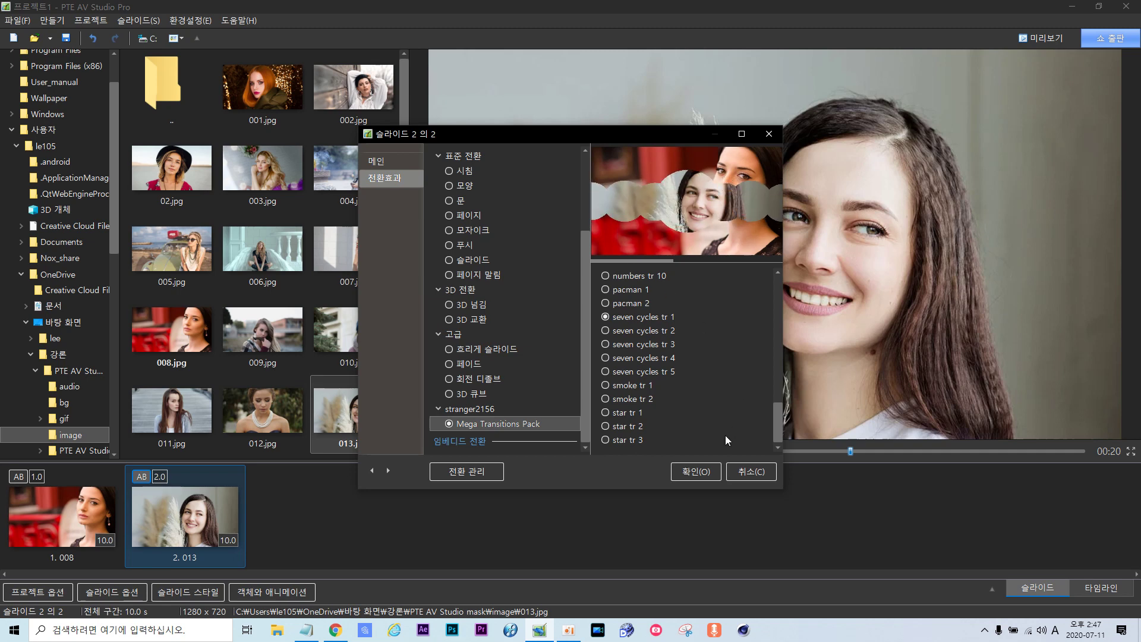
click(697, 470)
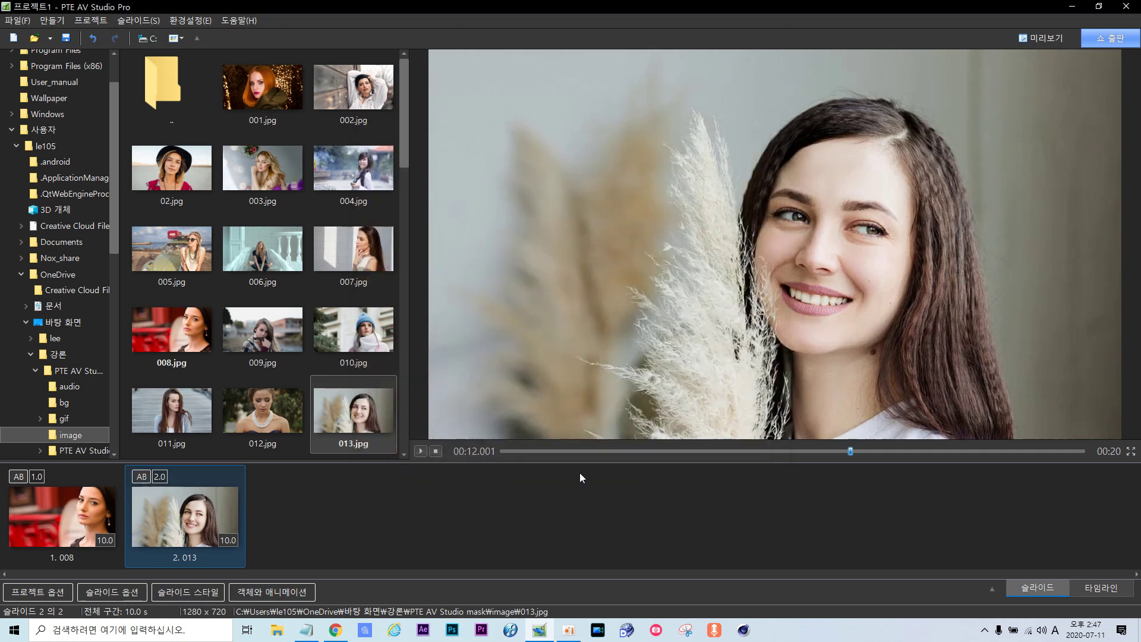
- Set slide 013's transition time to 3 seconds
click(166, 480)
key(BackSpace)
text(3)
- Play the slideshow from near its beginning through the transition from slide 008 to slide 013
drag(850, 452, 476, 451)
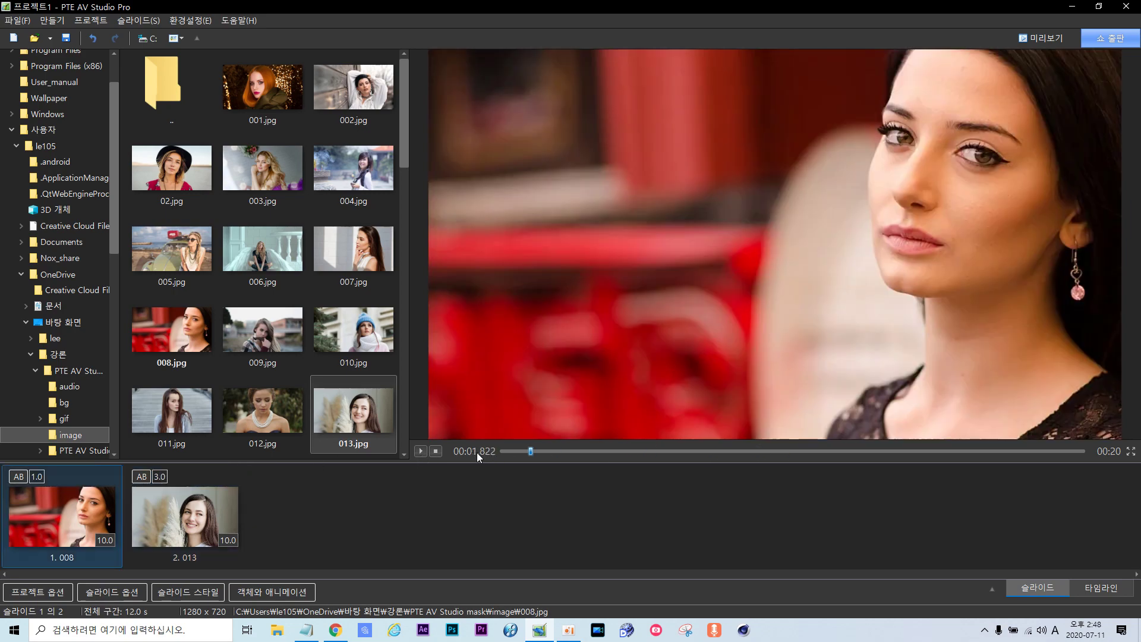
click(419, 453)
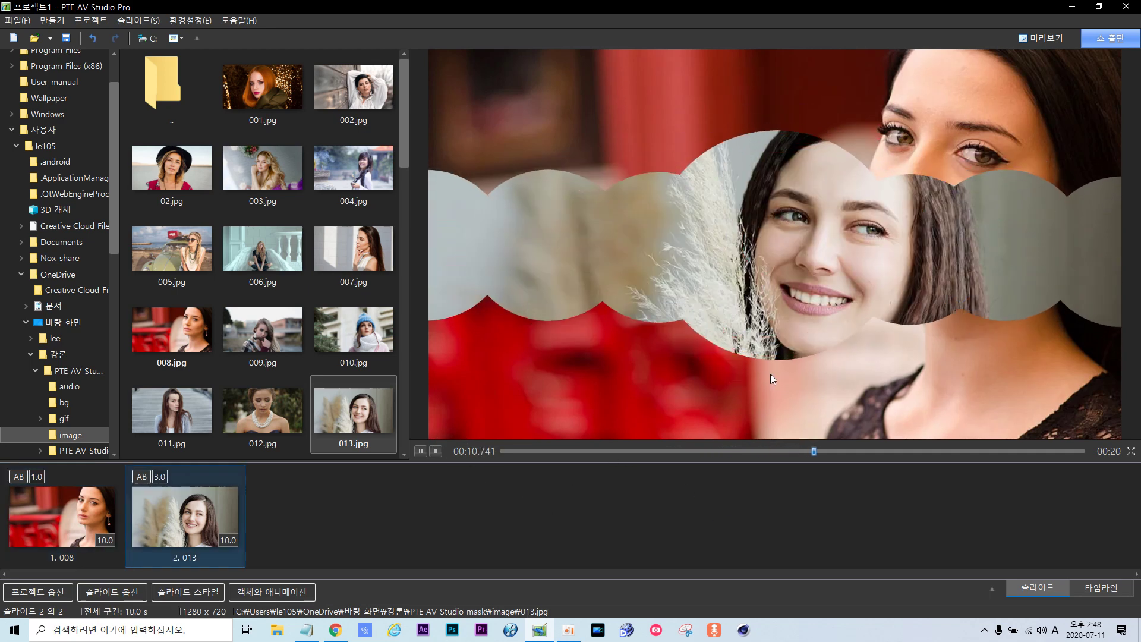
click(420, 451)
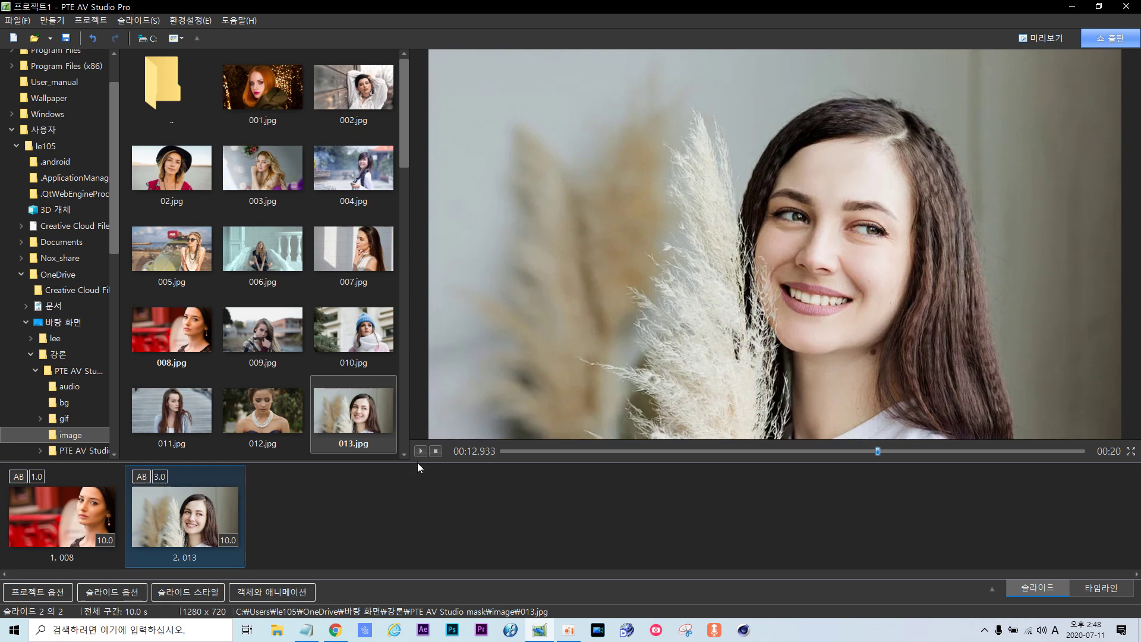
- Open slide 008 for object and animation editing and show the image's animation settings
click(69, 526)
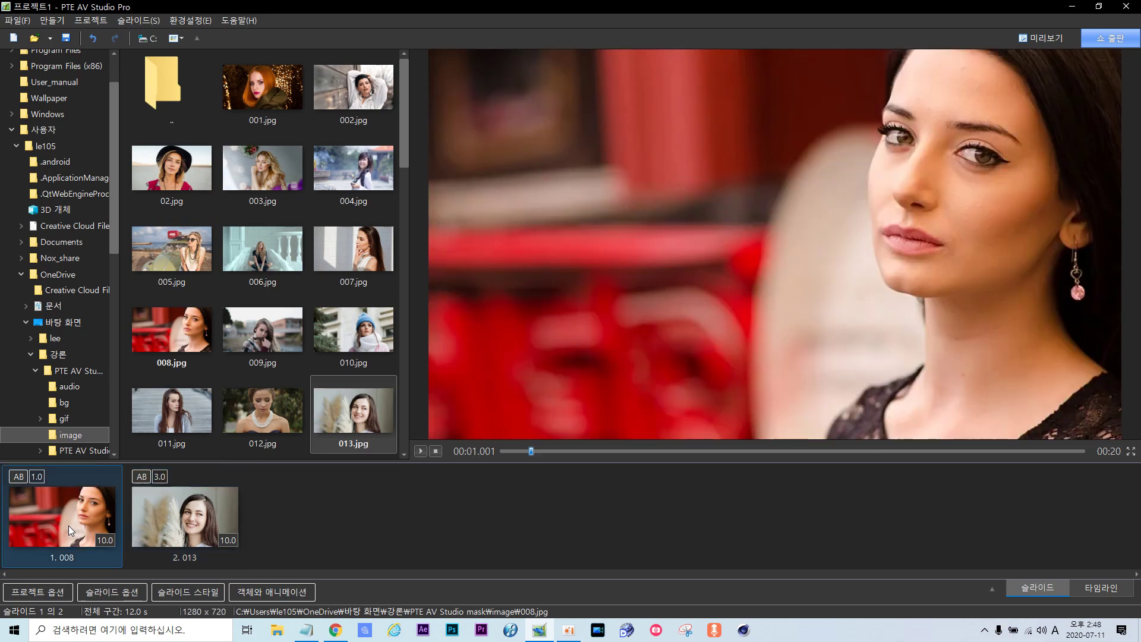
click(245, 593)
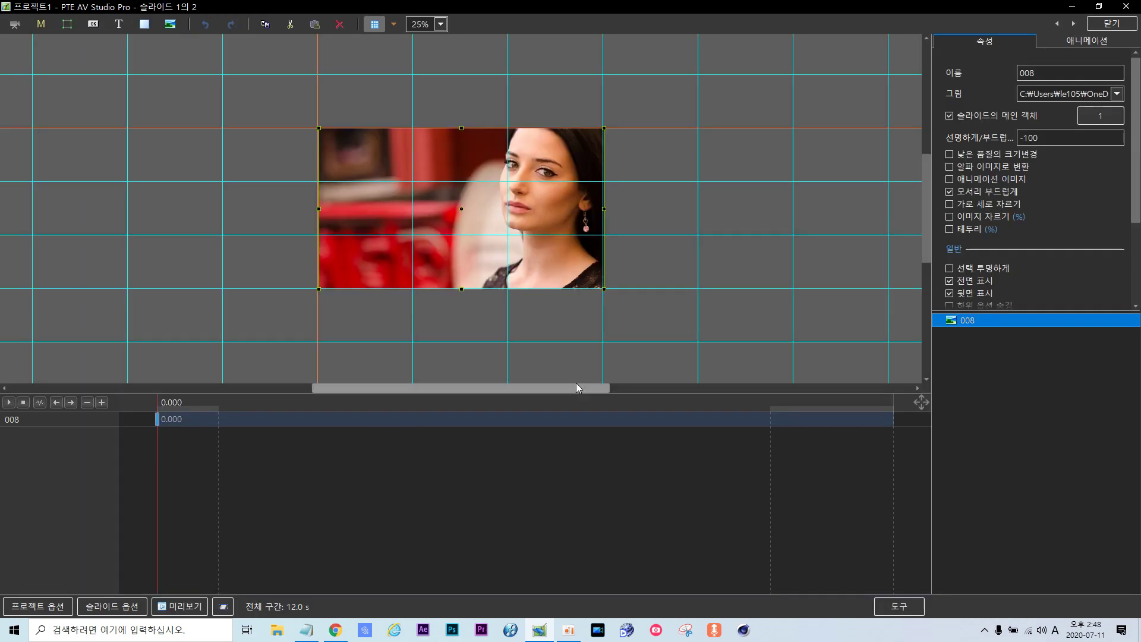
click(1083, 43)
click(963, 136)
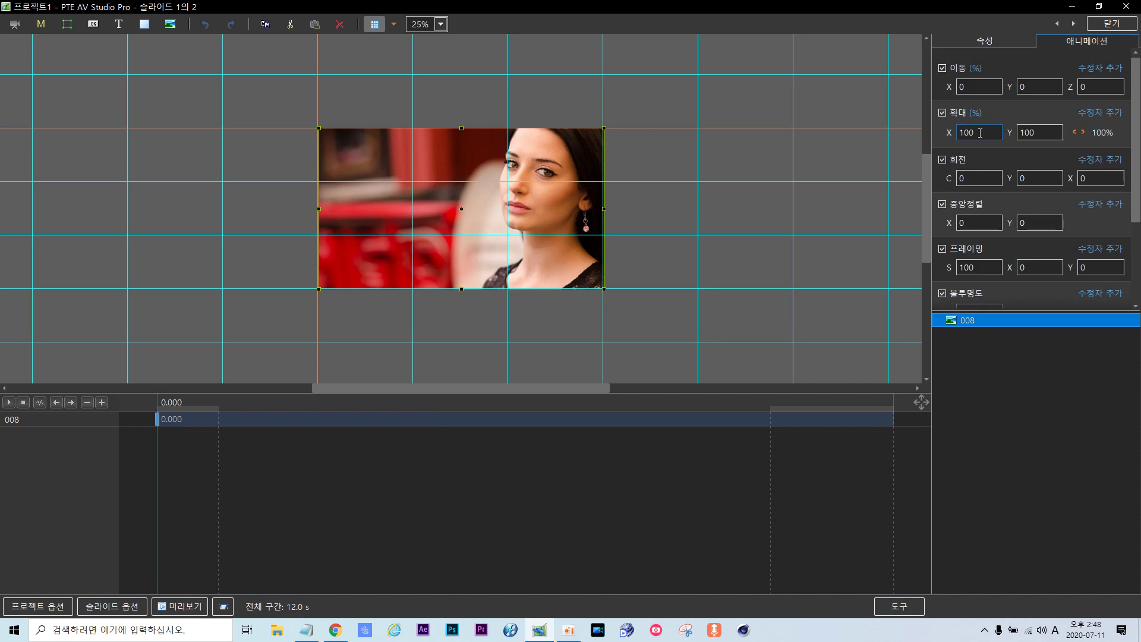
double_click(980, 133)
key(BackSpace)
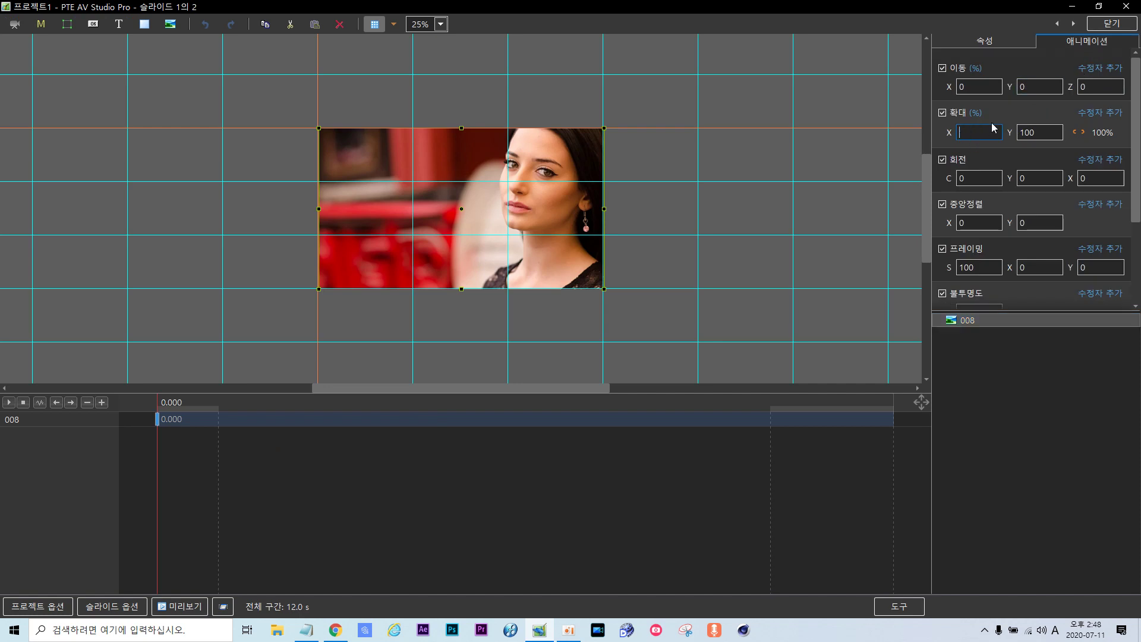
text(80)
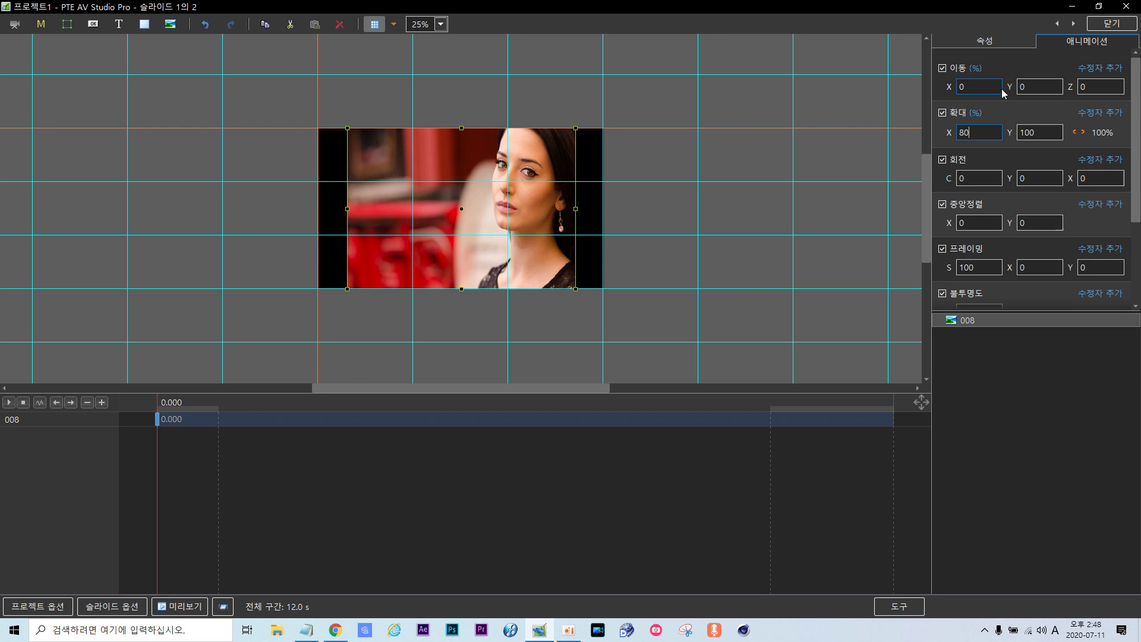
key(ctrl+z)
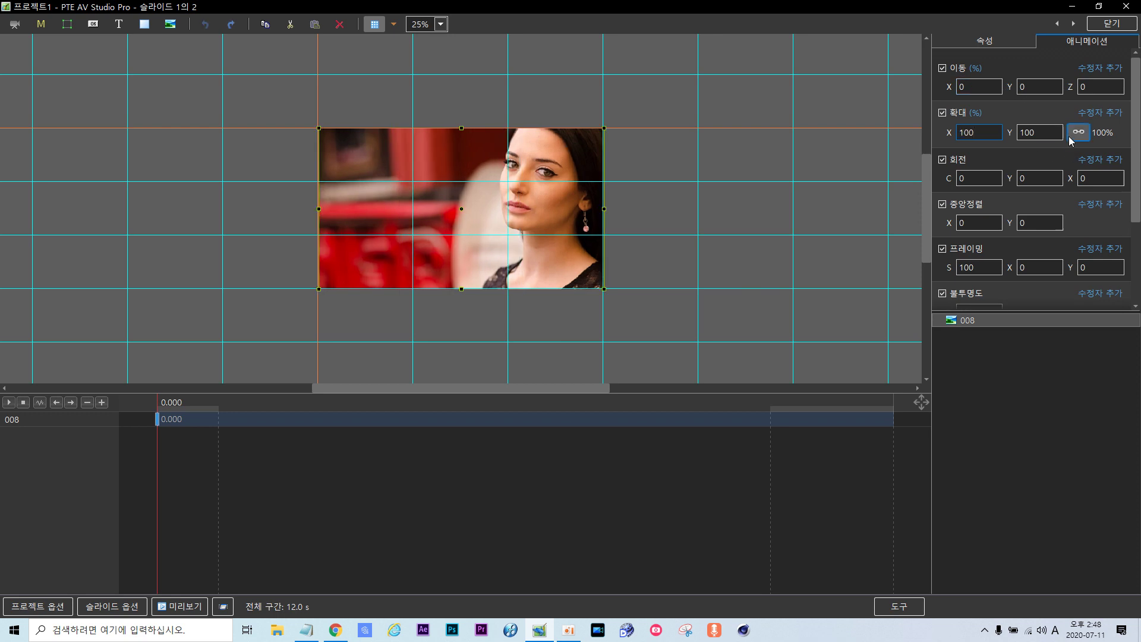
- Link the X and Y scale of image 008 and set both to 80%
key(BackSpace)
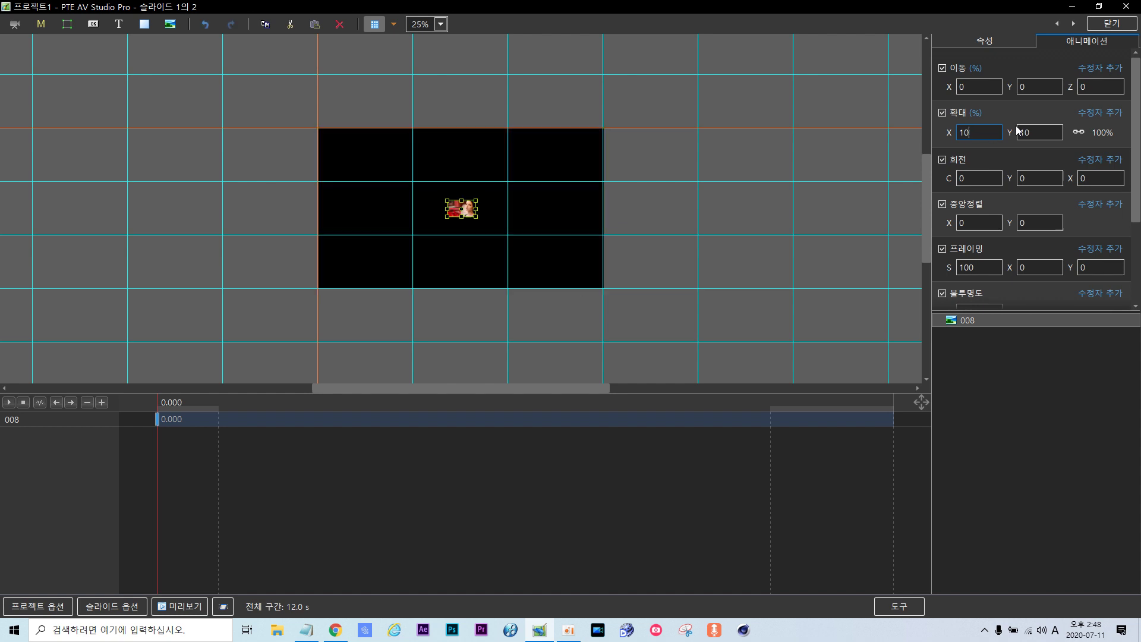
text(80)
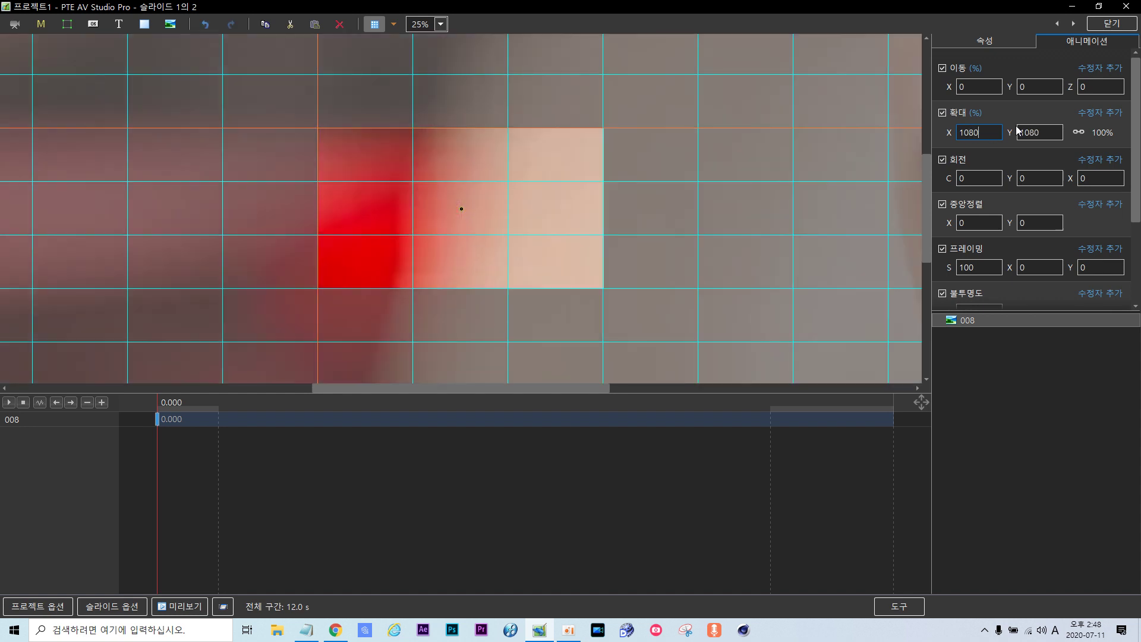
key(BackSpace)
key(BackSpace)
key(BackSpace)
key(BackSpace)
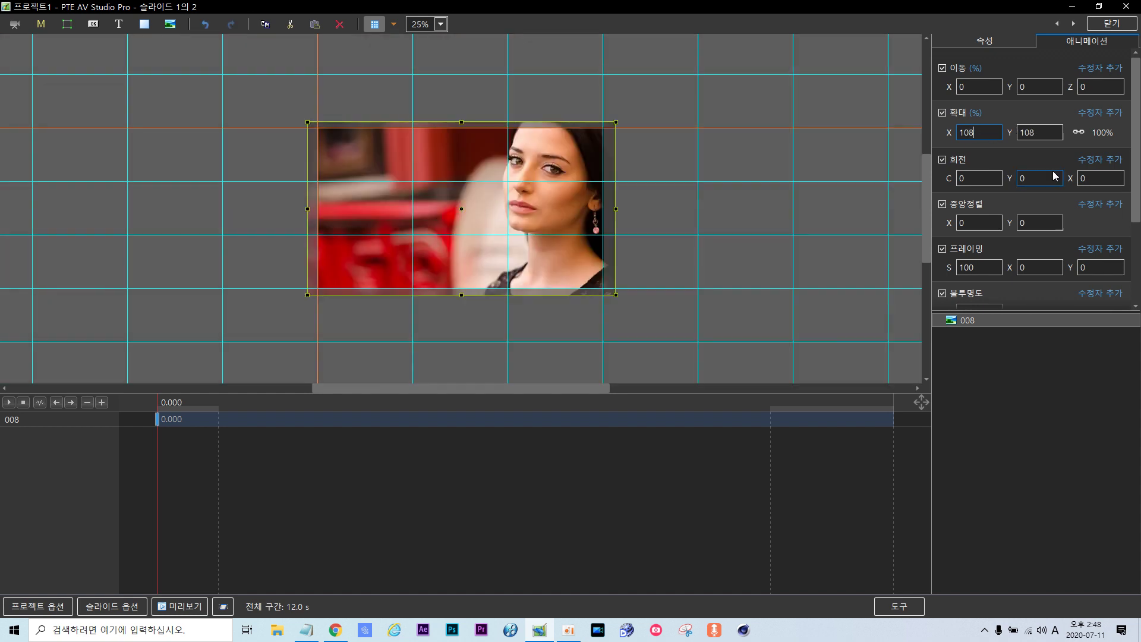
text(80)
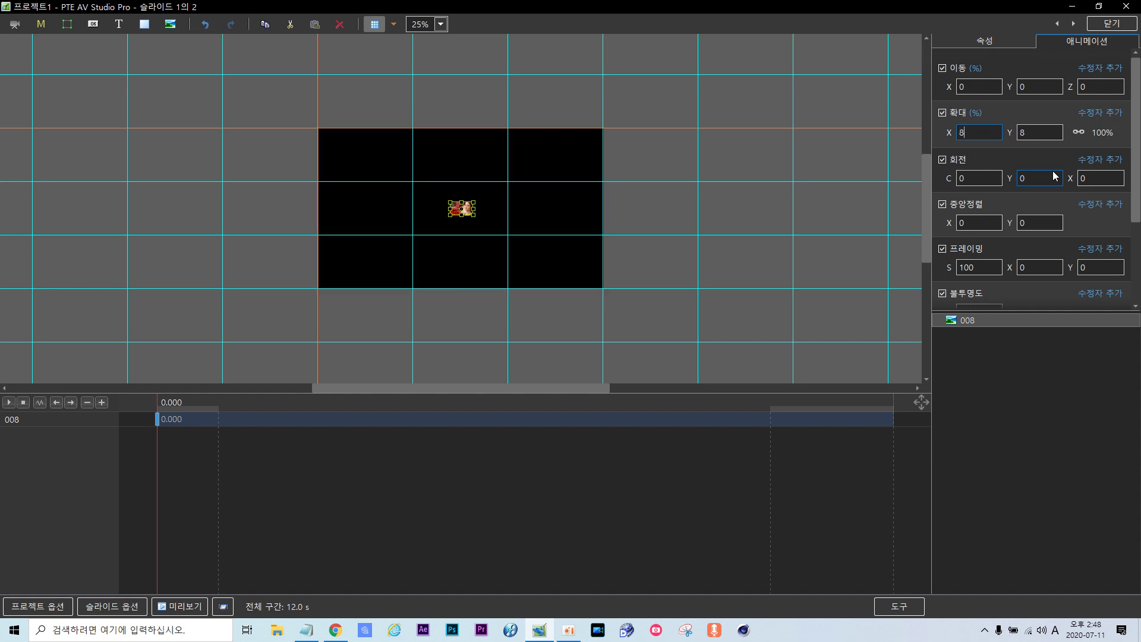
- Enable the white border on image 008 and set its width to 2%
click(1005, 43)
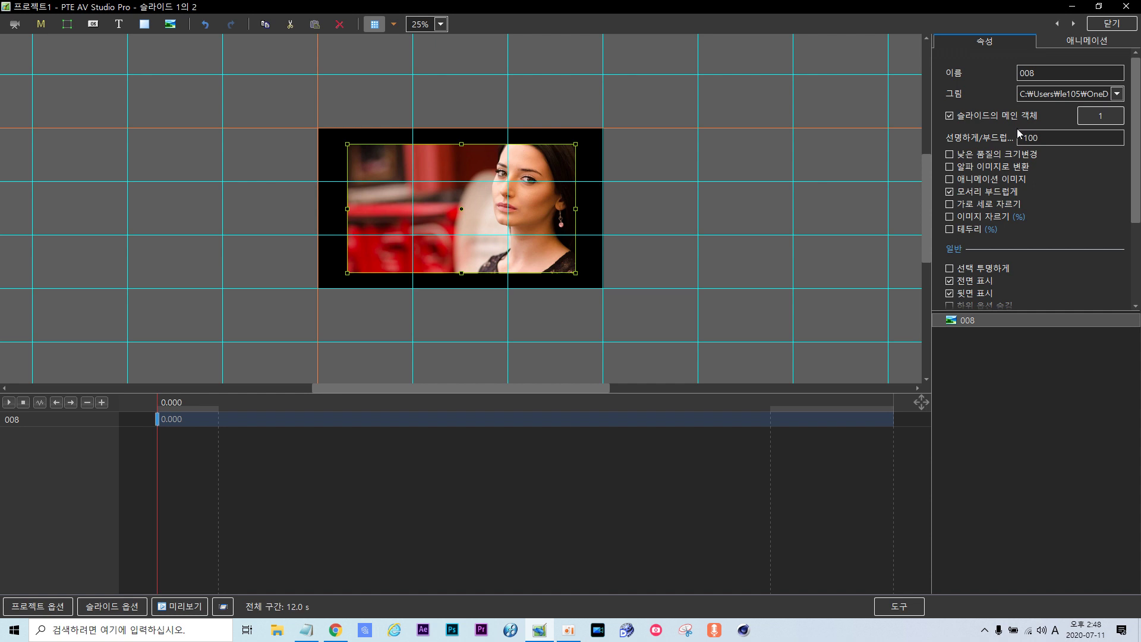
click(950, 229)
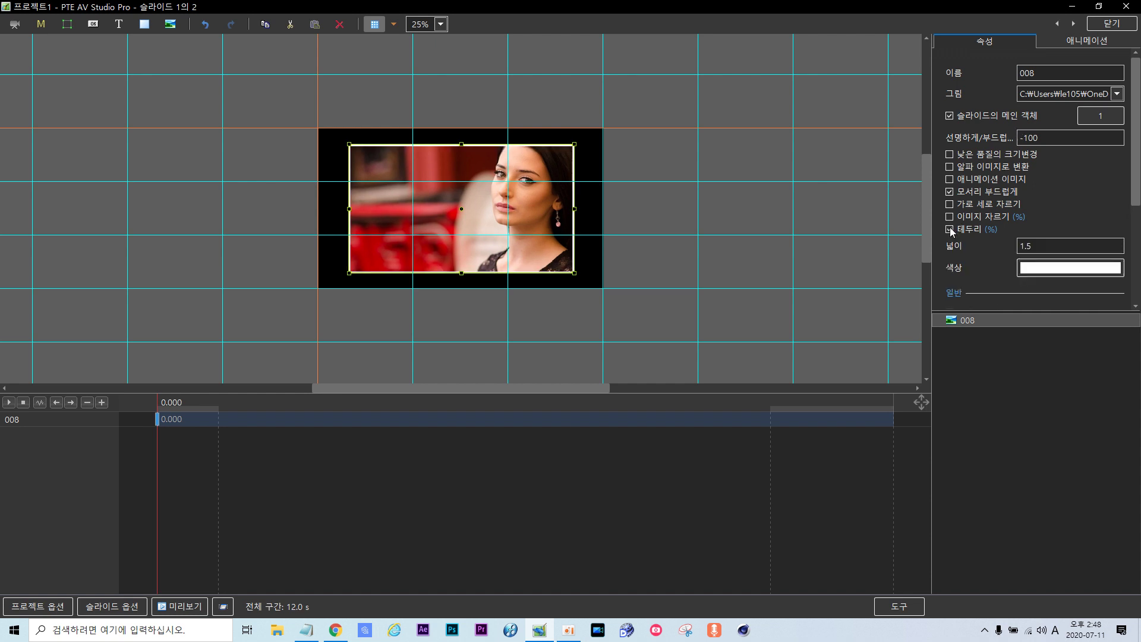
click(1049, 247)
text(2)
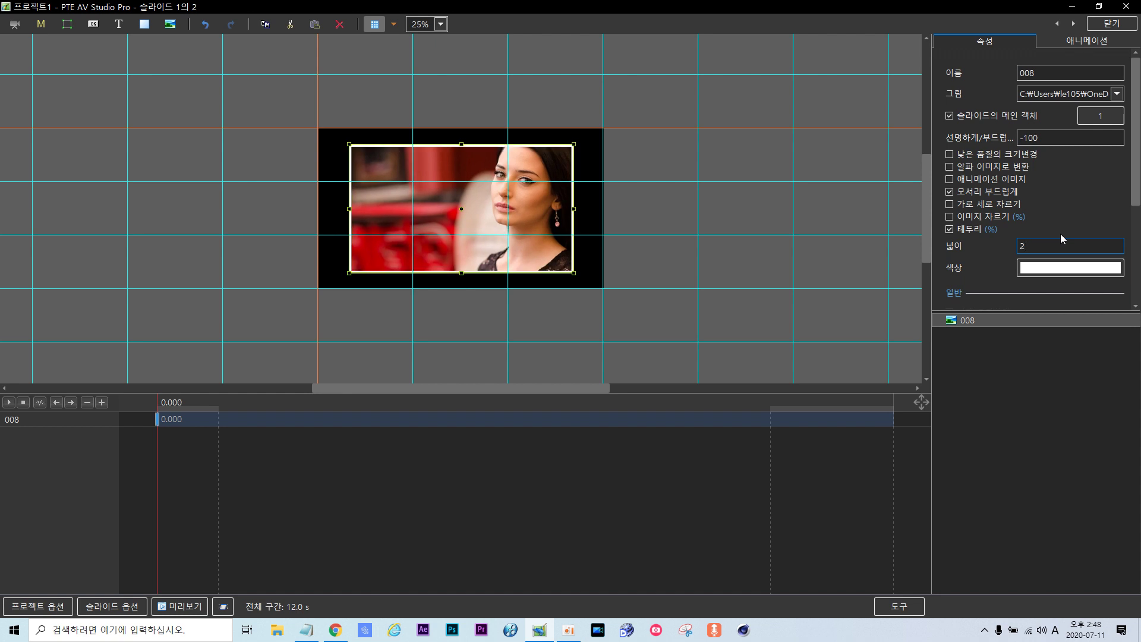
click(1034, 377)
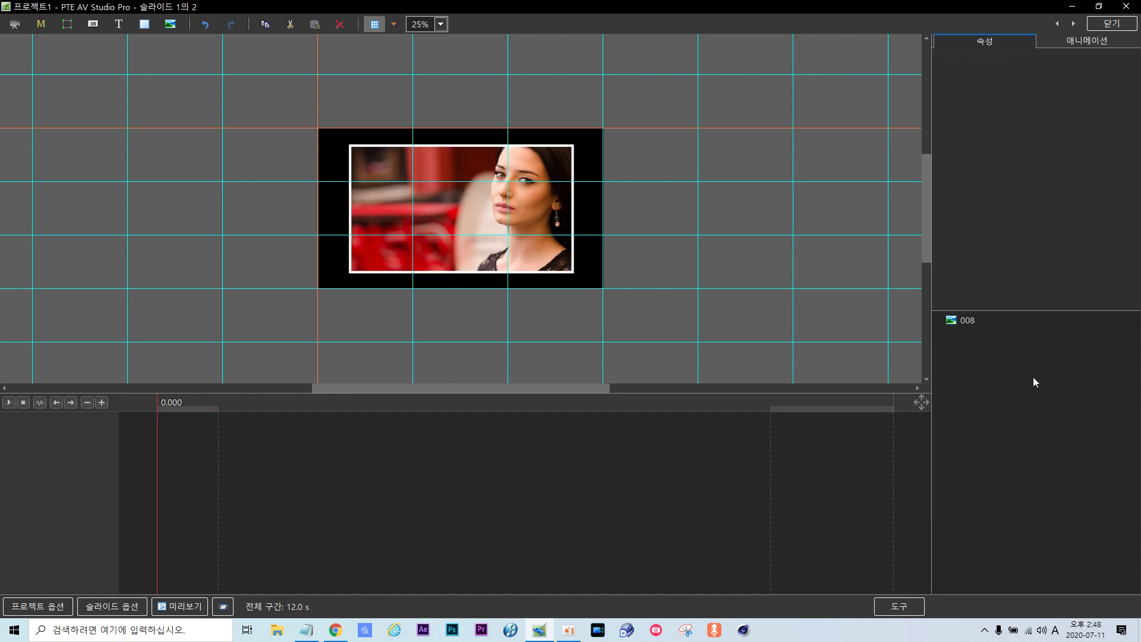
- Add a background object splitter beneath image 008 in the object list
click(951, 324)
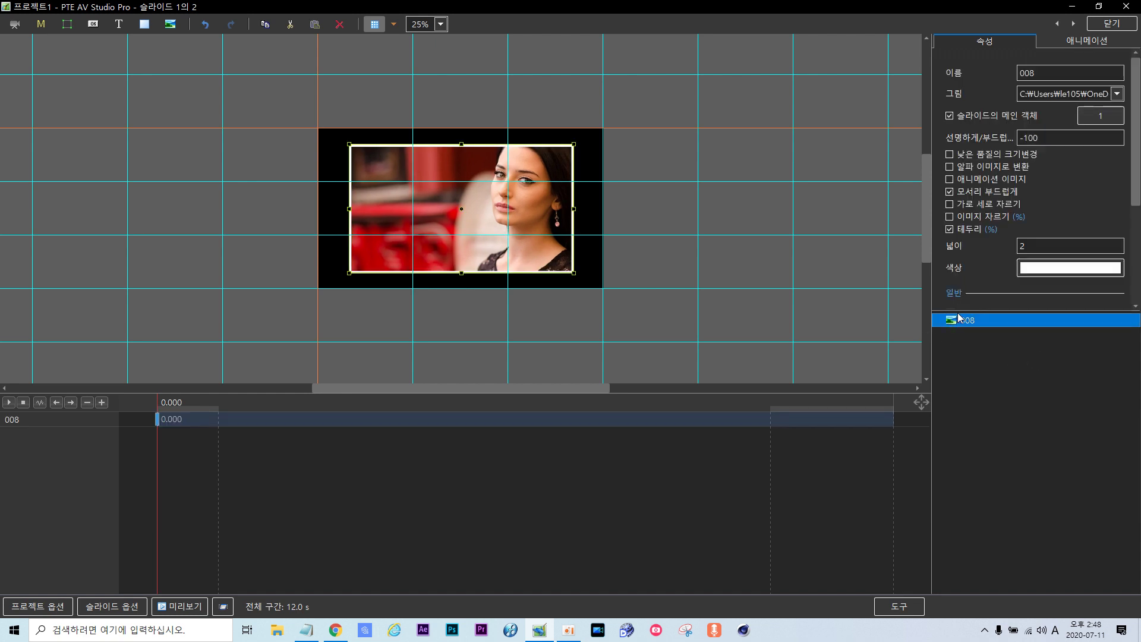
right_click(951, 357)
mouse_move(998, 364)
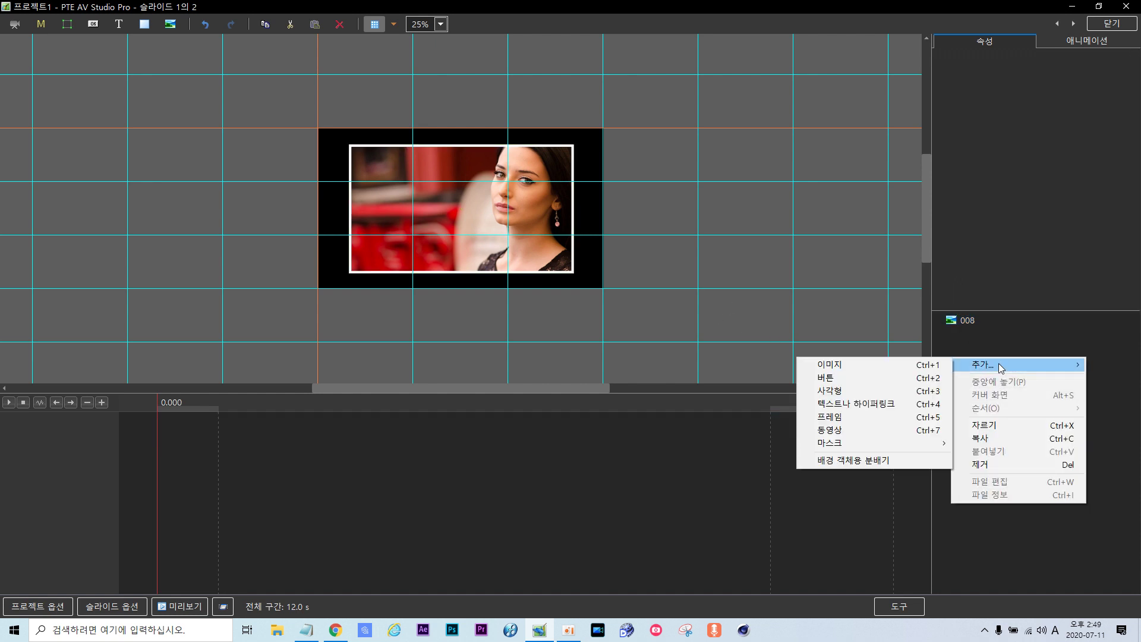
click(876, 461)
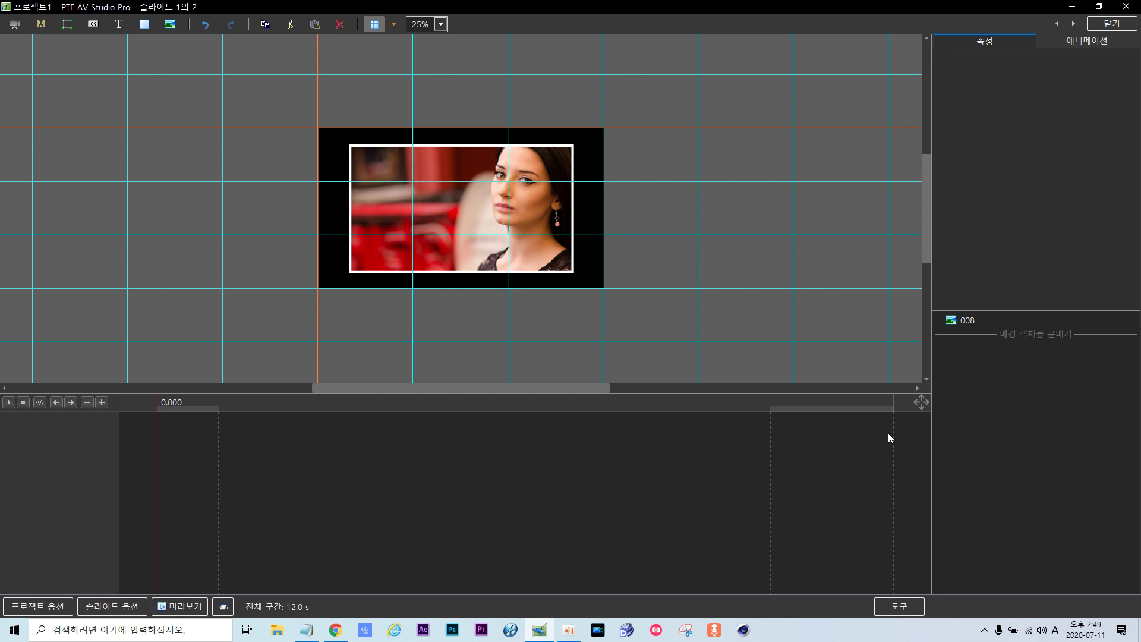
- Add the video 바탕 비디오 from the PTE AV Studio mask video folder below slide 008's background splitter
click(1019, 333)
right_click(1019, 333)
mouse_move(1026, 350)
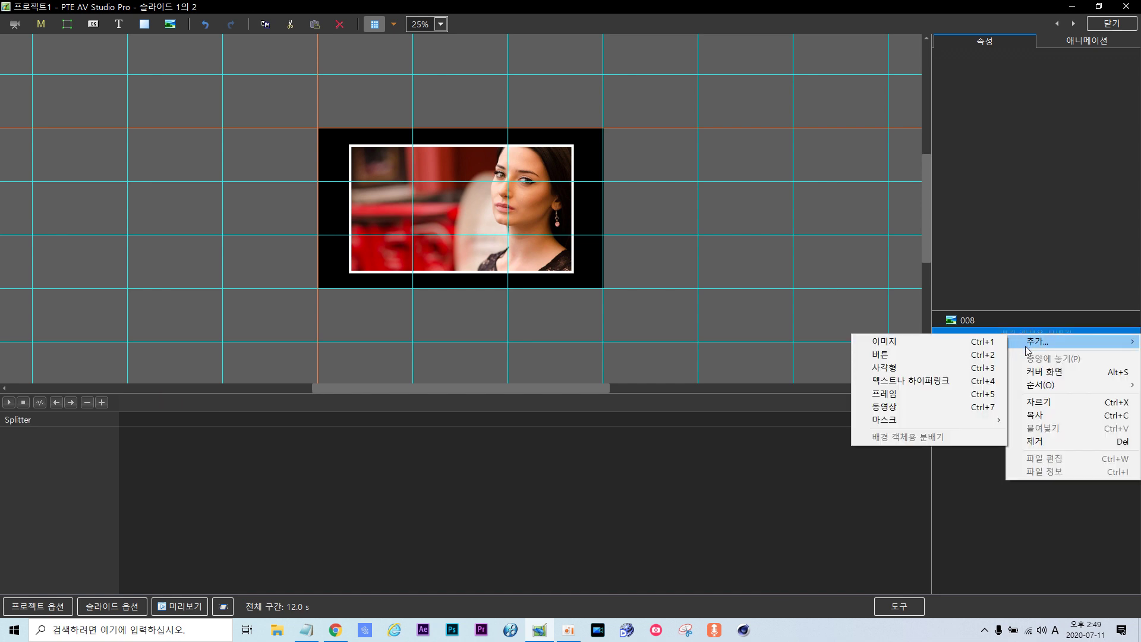
click(907, 406)
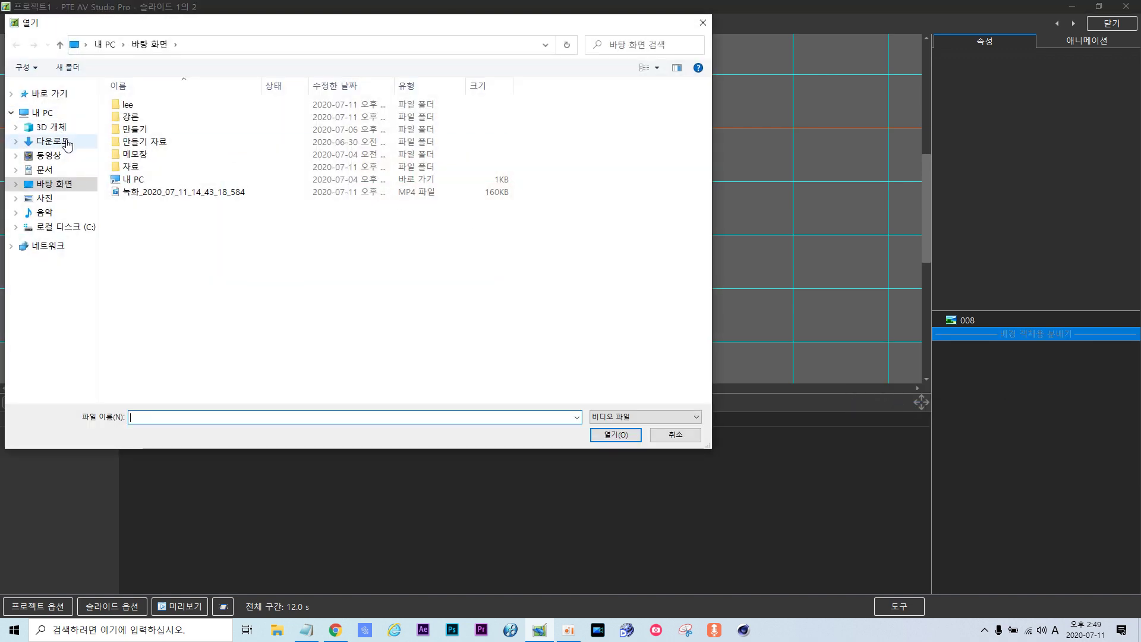
double_click(135, 119)
double_click(134, 104)
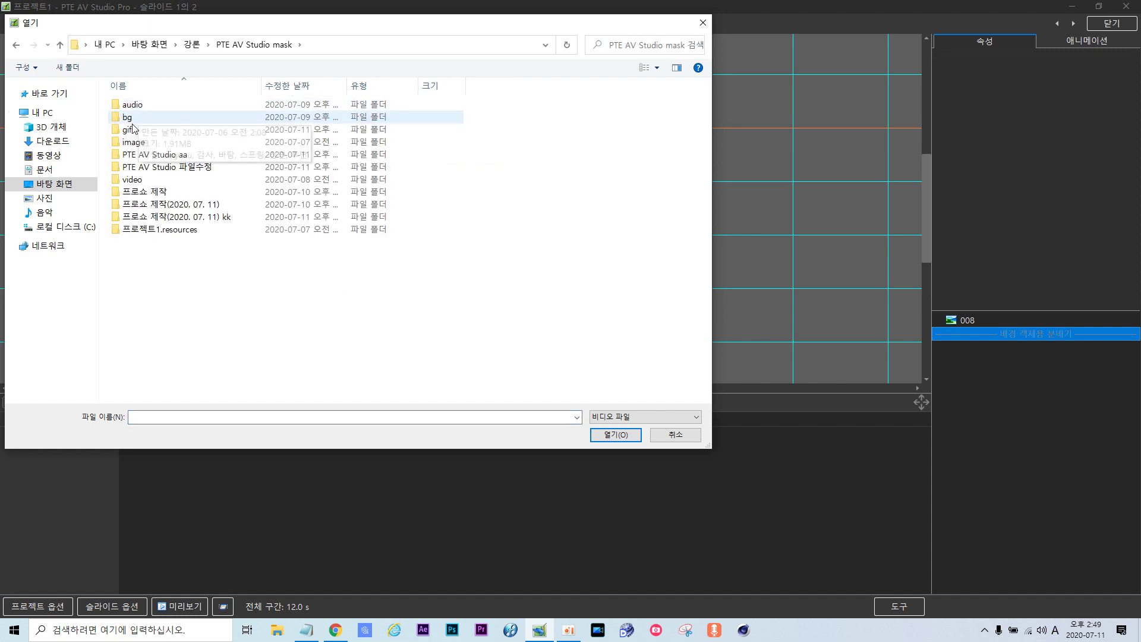
double_click(134, 180)
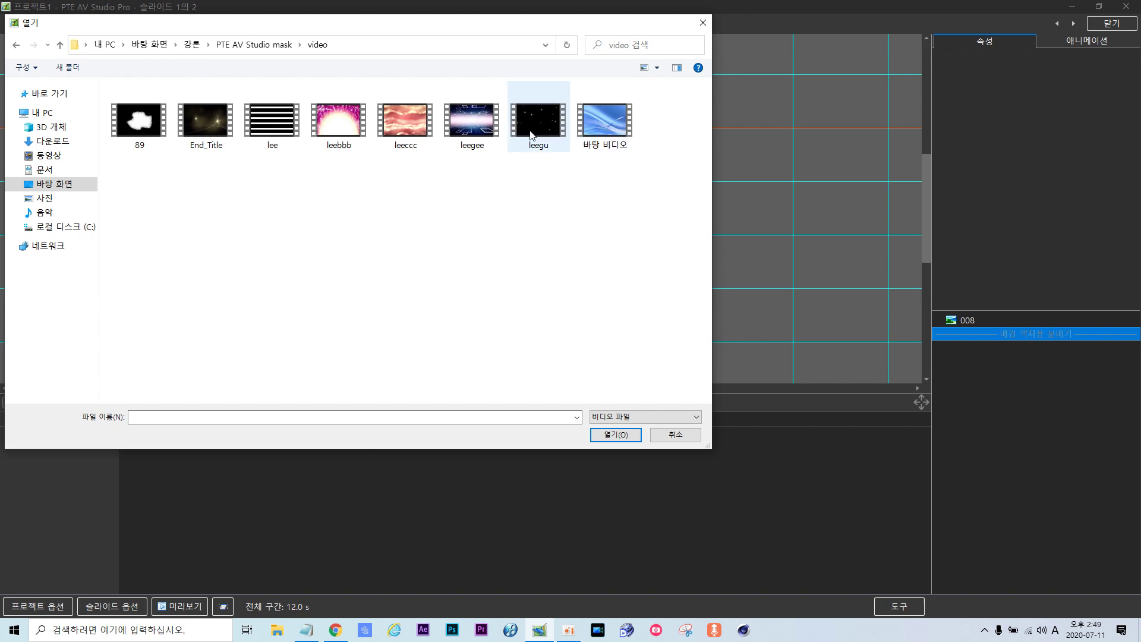
double_click(582, 125)
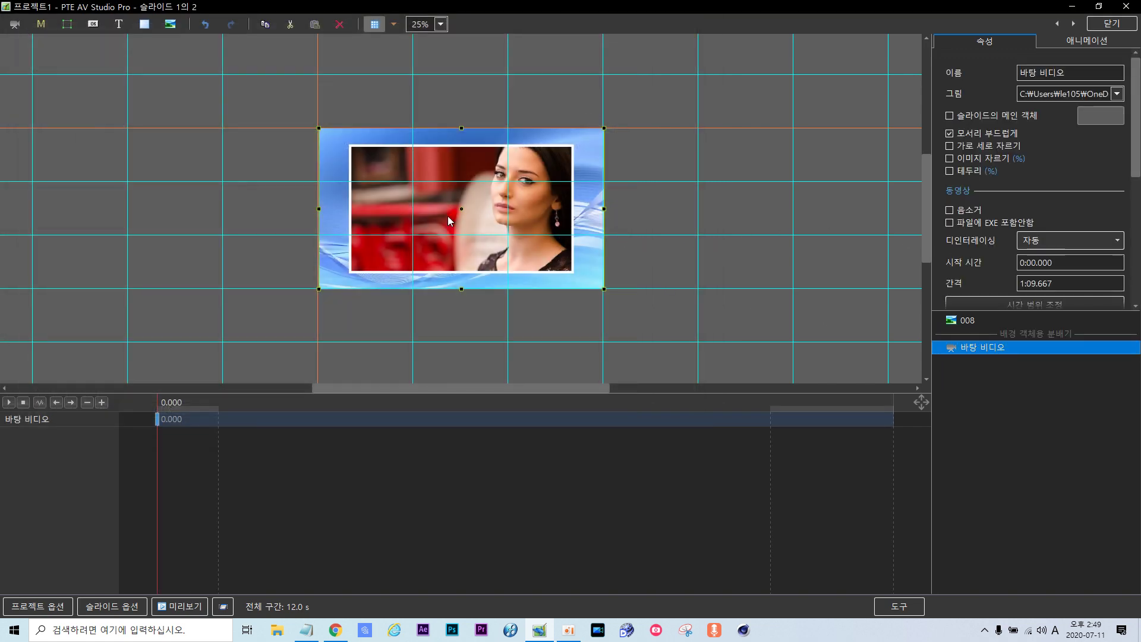
- Add keyframes to image 008 at the 12-second end and at about 6.131 seconds
click(969, 321)
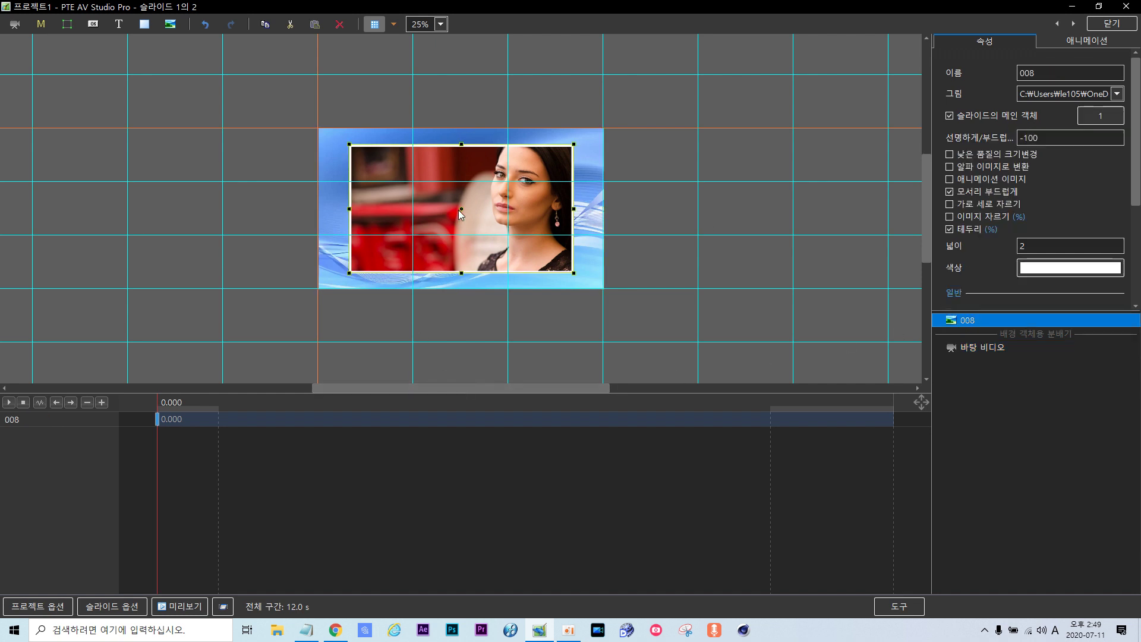
click(102, 402)
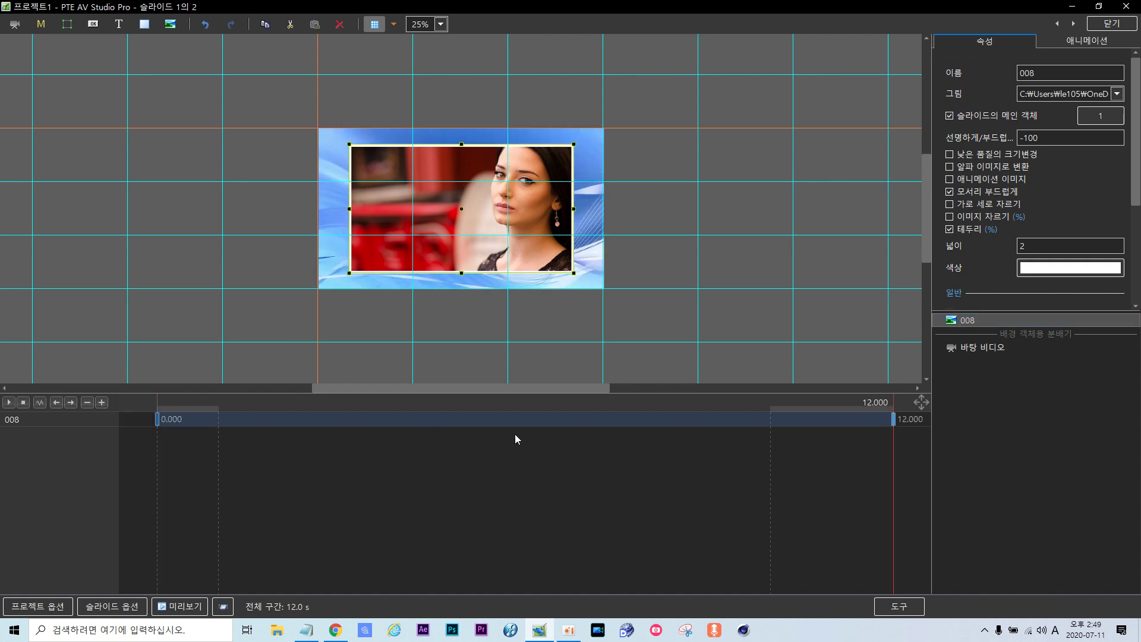
click(533, 419)
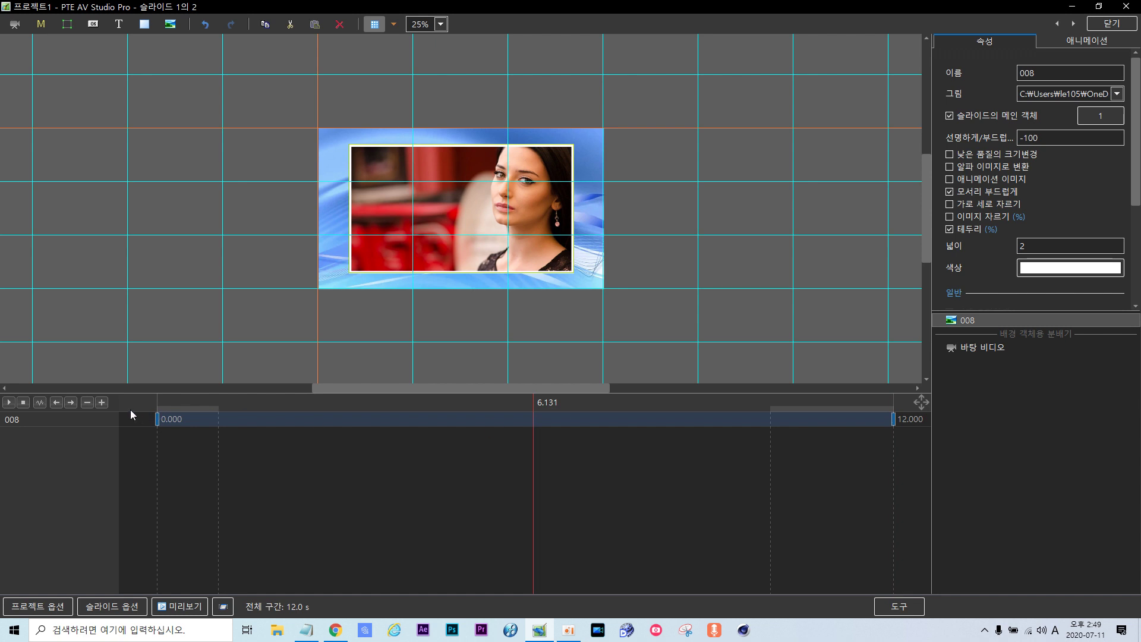
- Enable framing on image 008's middle keyframe and set S to 250, X to -85 and Y to 100
click(1058, 42)
drag(1135, 149, 1124, 326)
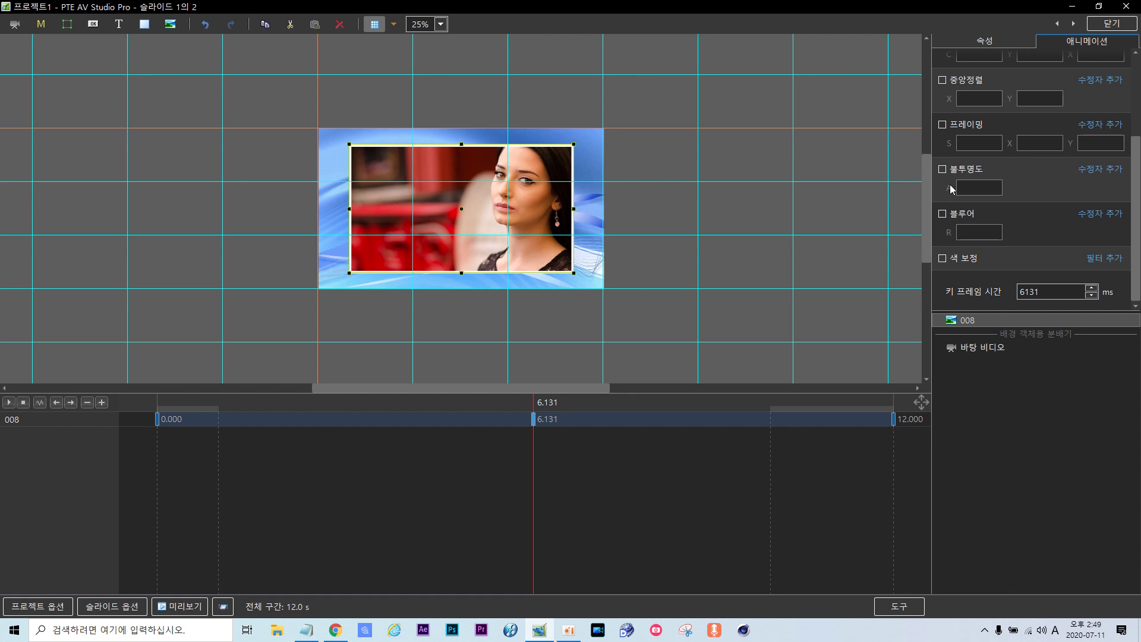
click(942, 126)
drag(948, 143, 951, 169)
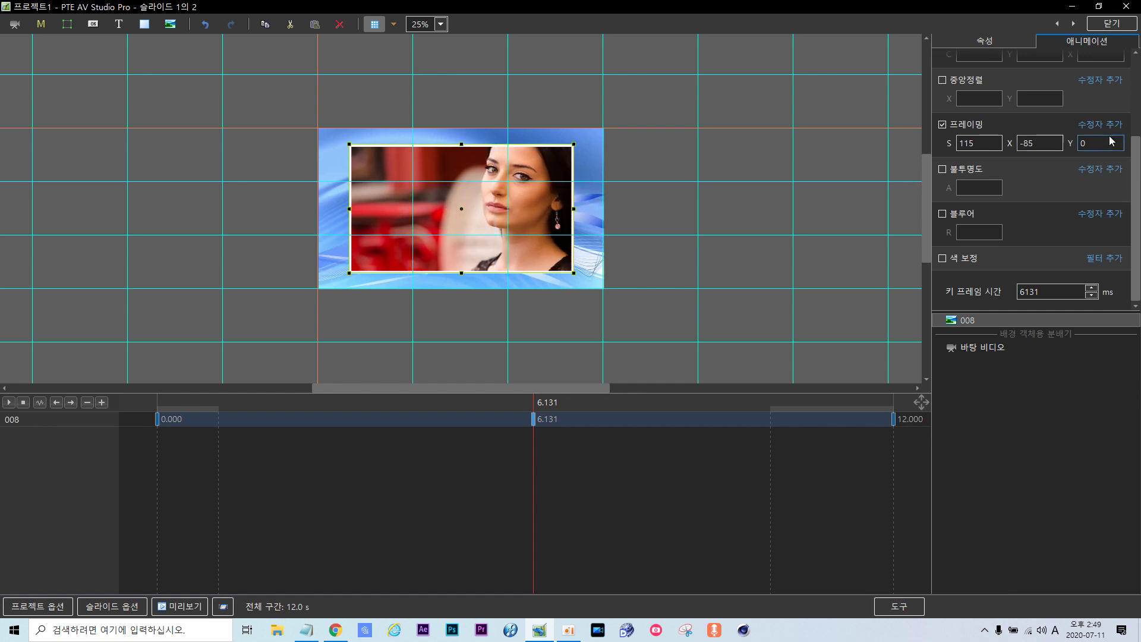
drag(1070, 142, 1133, 142)
drag(948, 143, 1010, 143)
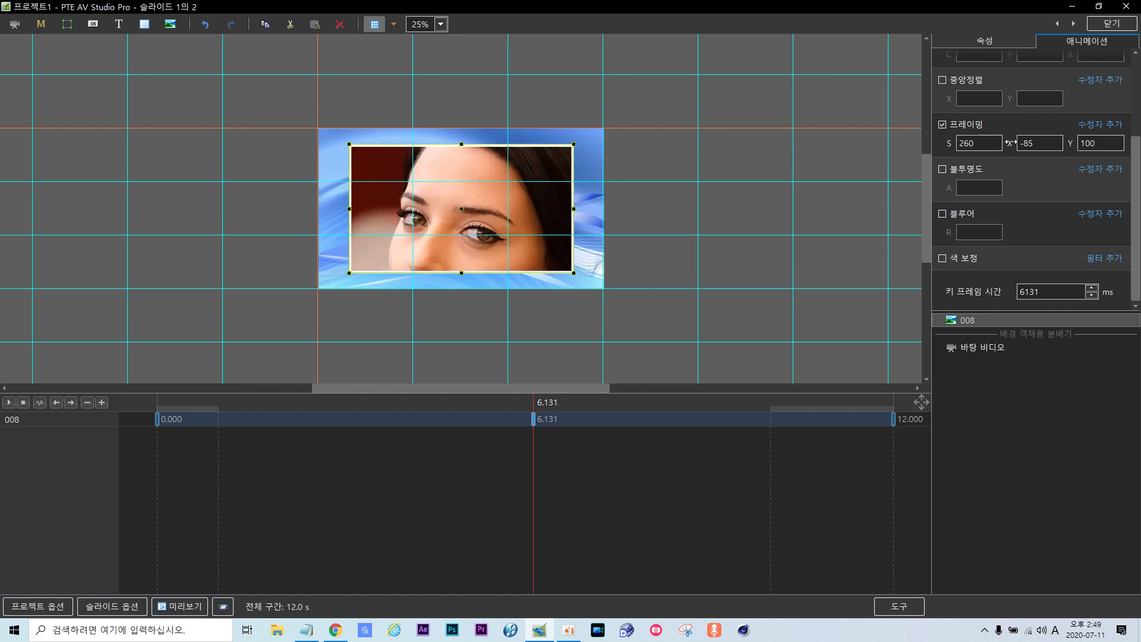
- Close the object editor and play slide 008 from the beginning to check its framing zoom
click(1112, 24)
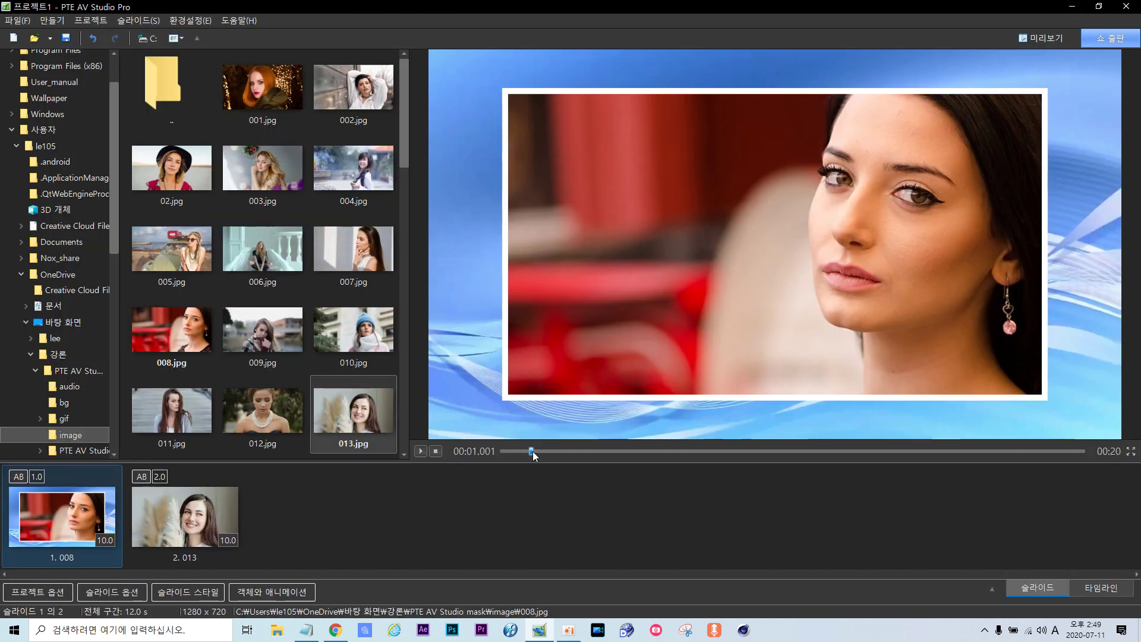
drag(532, 452, 468, 453)
click(421, 451)
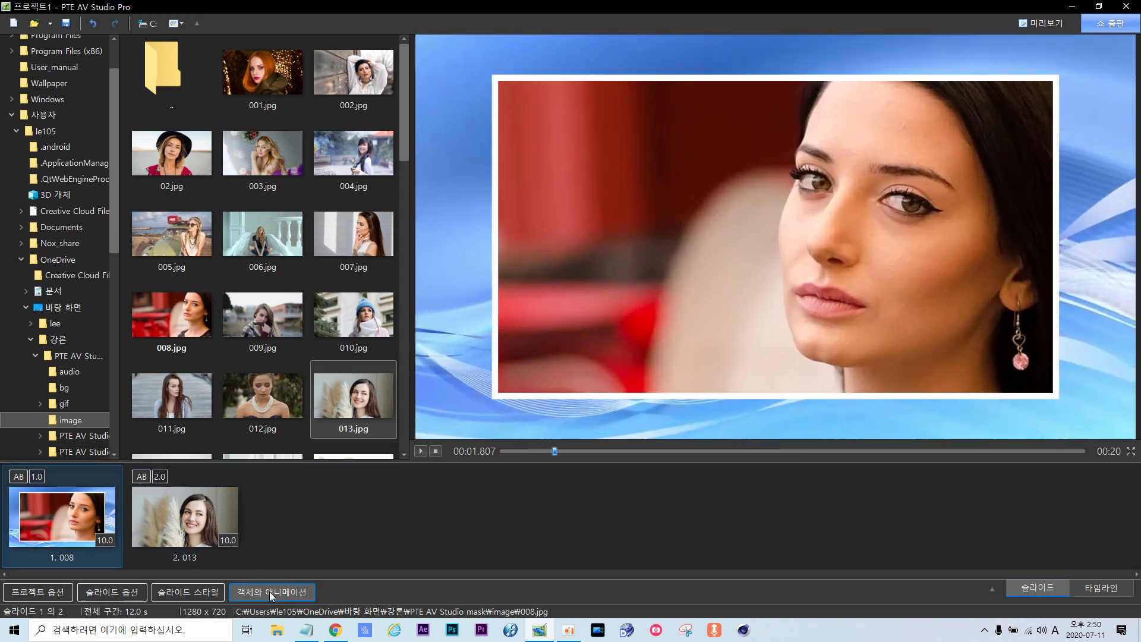
- Reopen slide 008's animation settings and enable framing at the 12-second keyframe with S 100, X 0 and Y 0
click(270, 591)
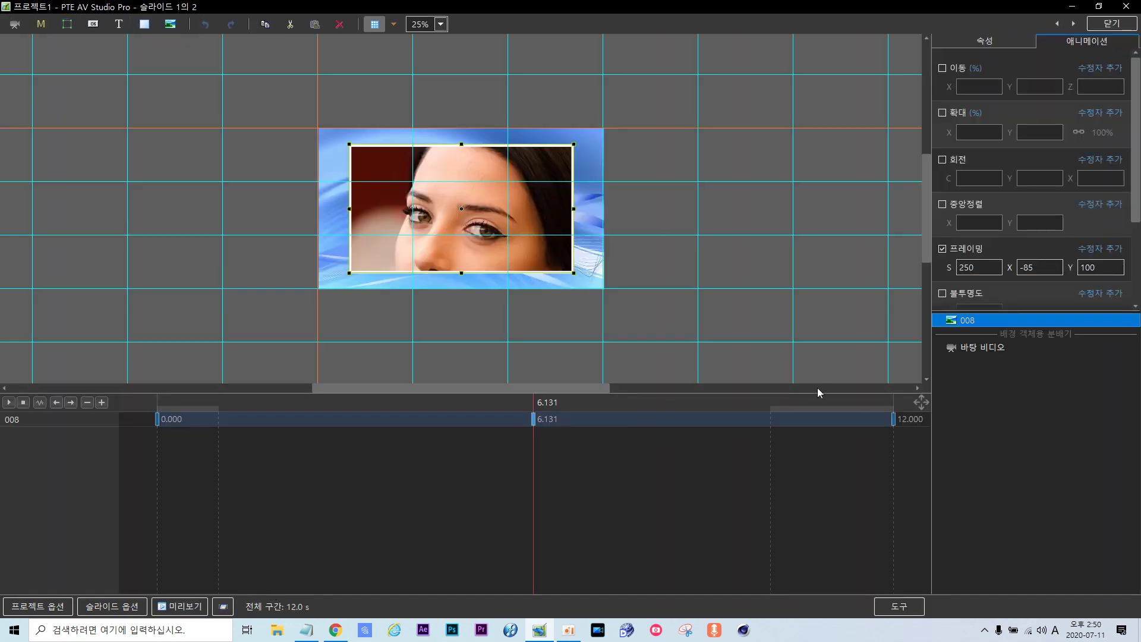
click(892, 419)
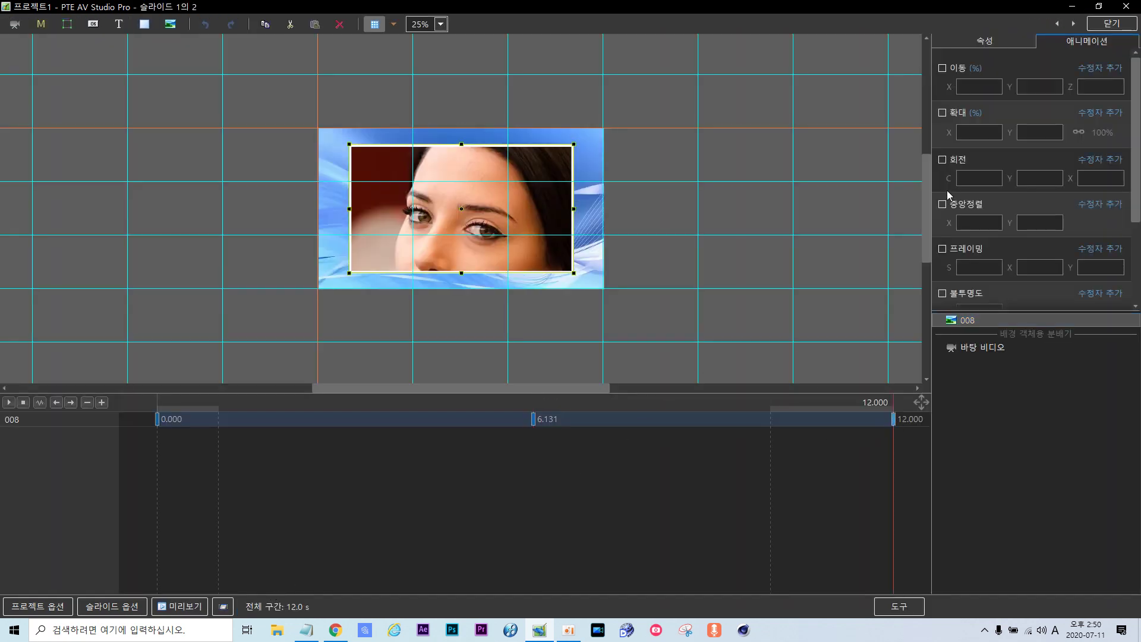
click(943, 249)
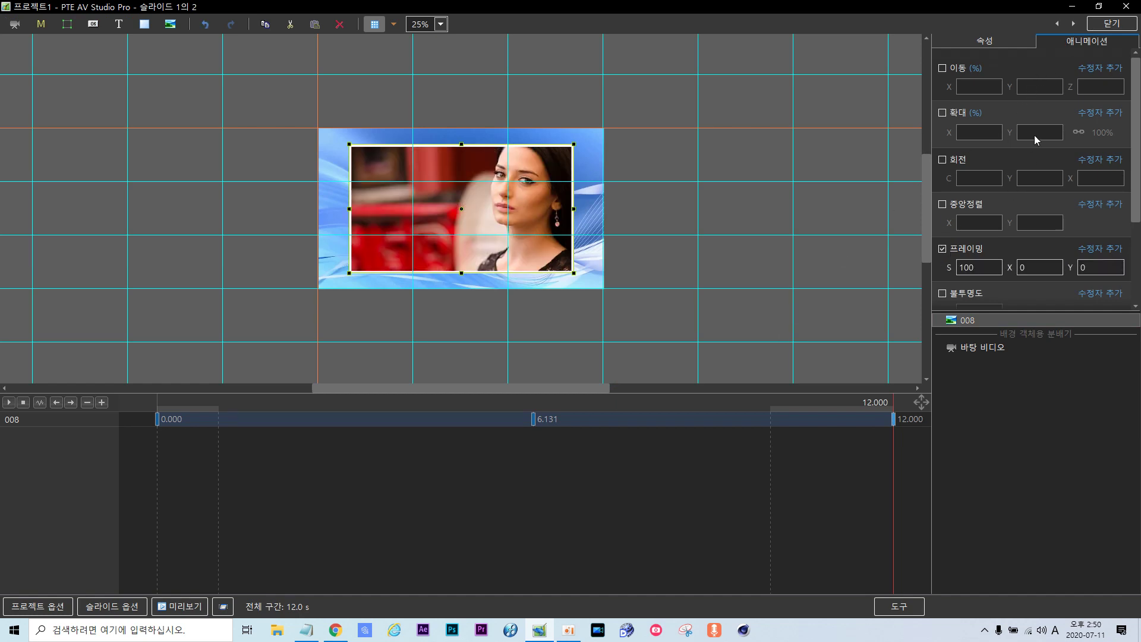
- Close the object editor, play the slideshow from the beginning through the change to slide 013, and pause it
click(1114, 19)
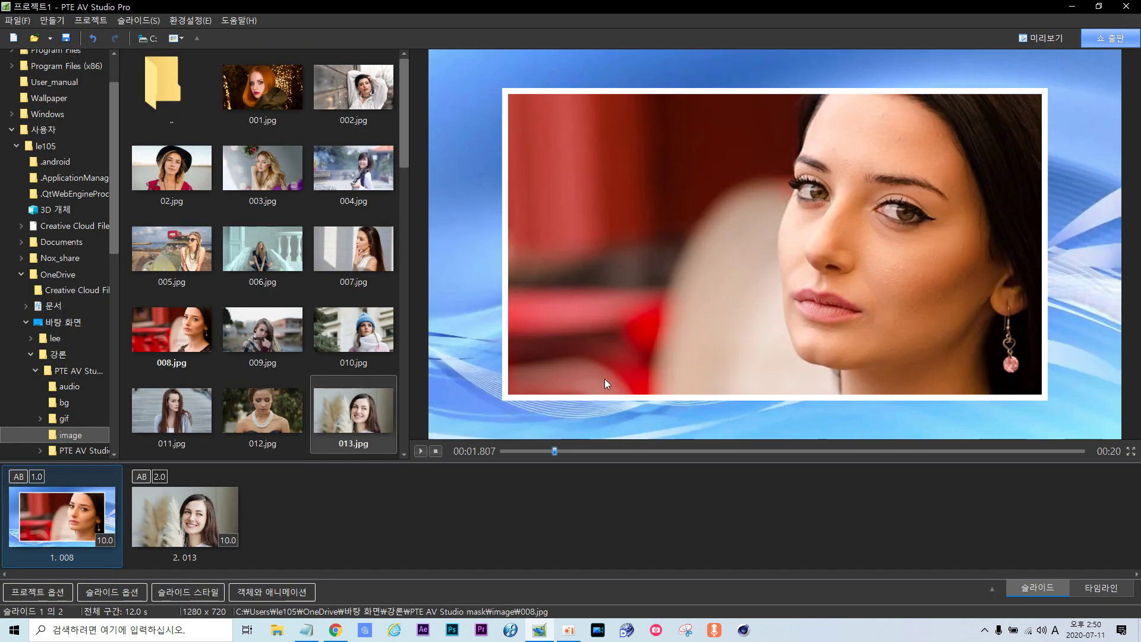
drag(555, 456, 472, 471)
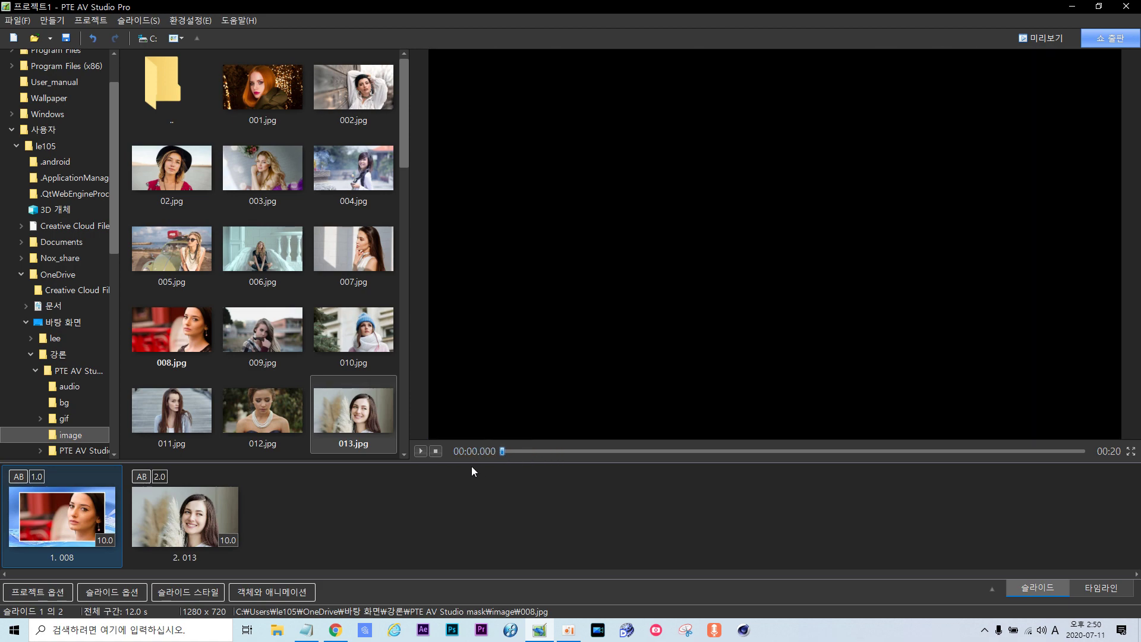
click(420, 452)
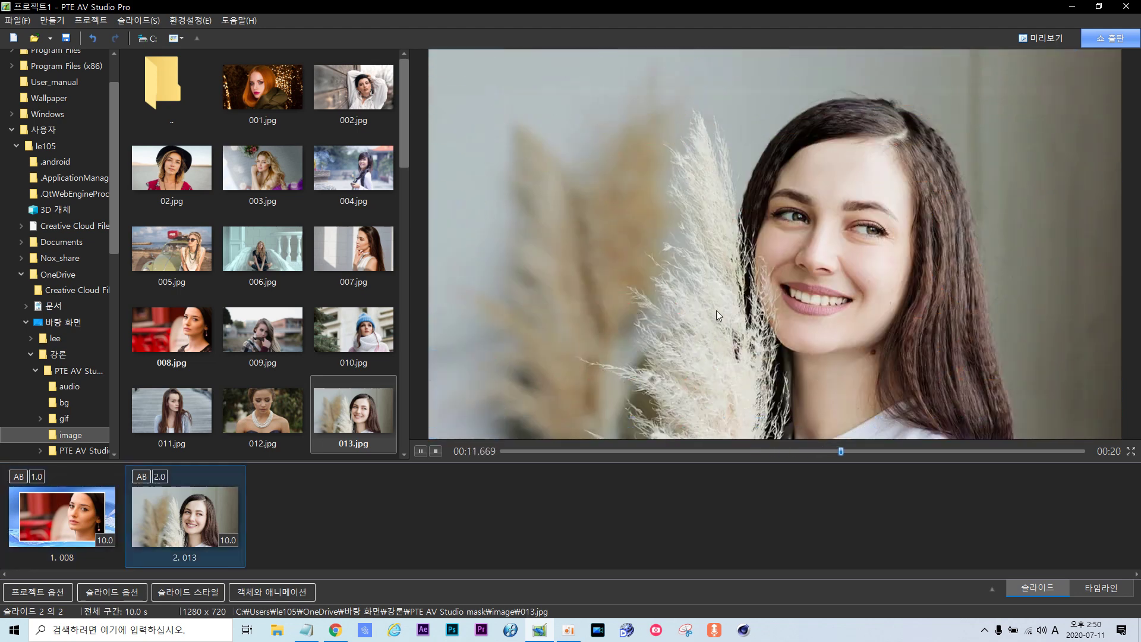
click(422, 451)
- Open slide 013 for object and animation editing and set its image's X and Y scale to 80%
click(287, 596)
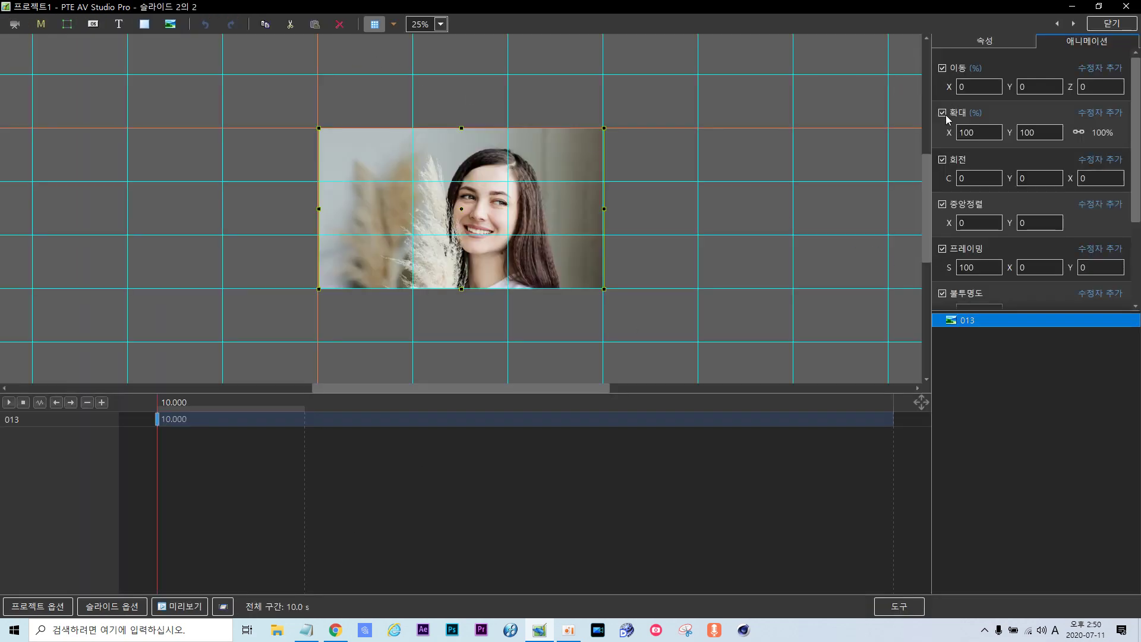
double_click(981, 134)
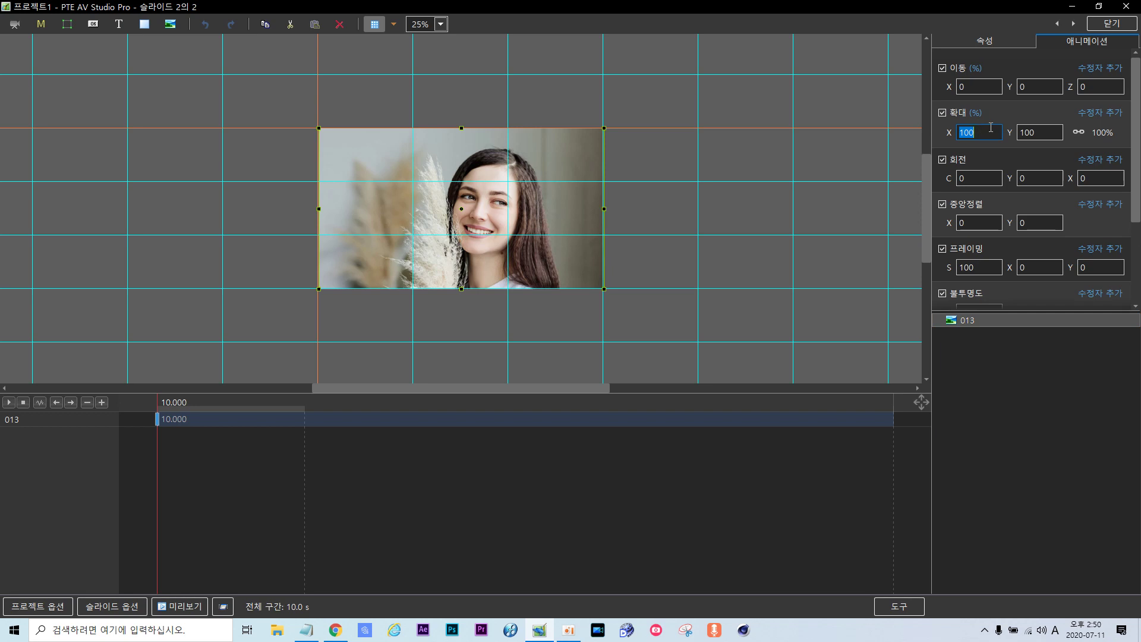
key(BackSpace)
text(80)
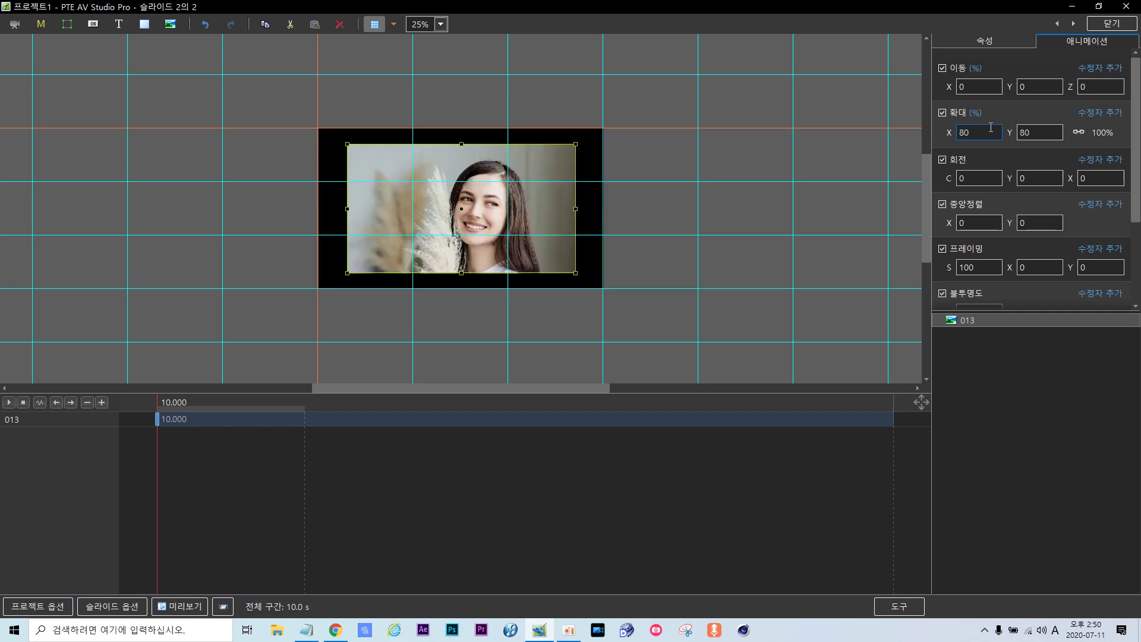
- Enable the white border on image 013 and set its width to 2%
click(994, 44)
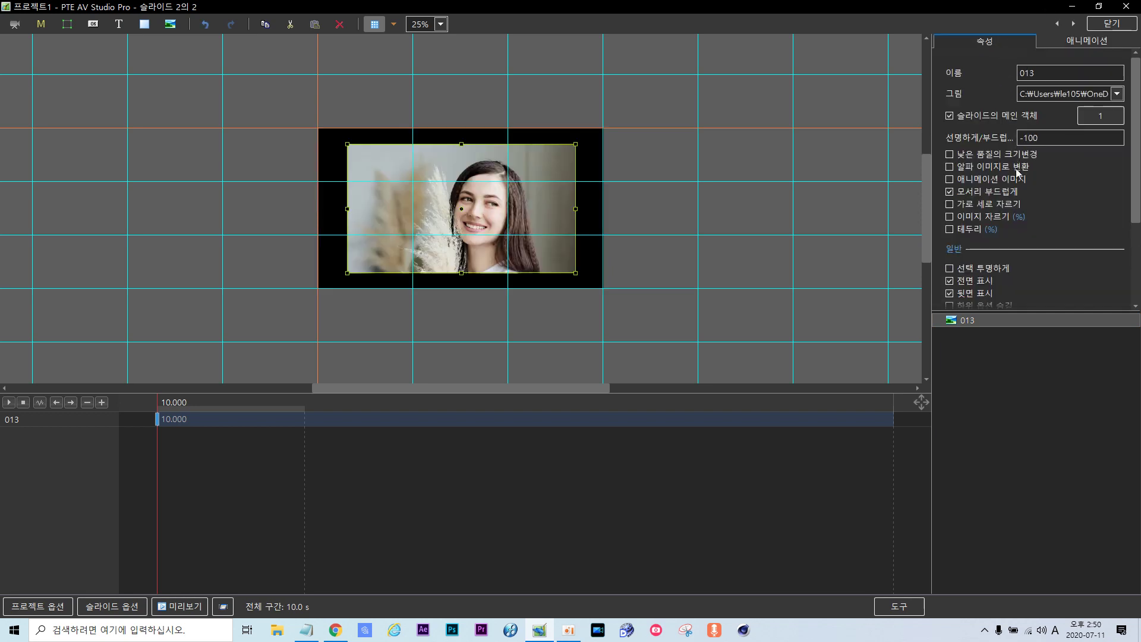
click(950, 229)
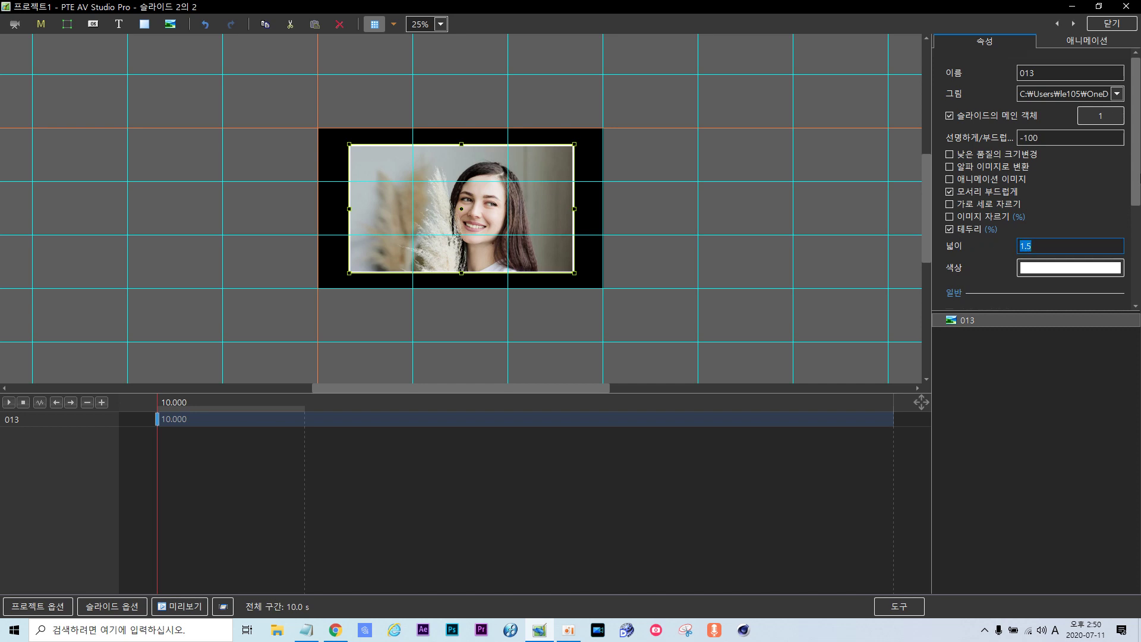
text(2)
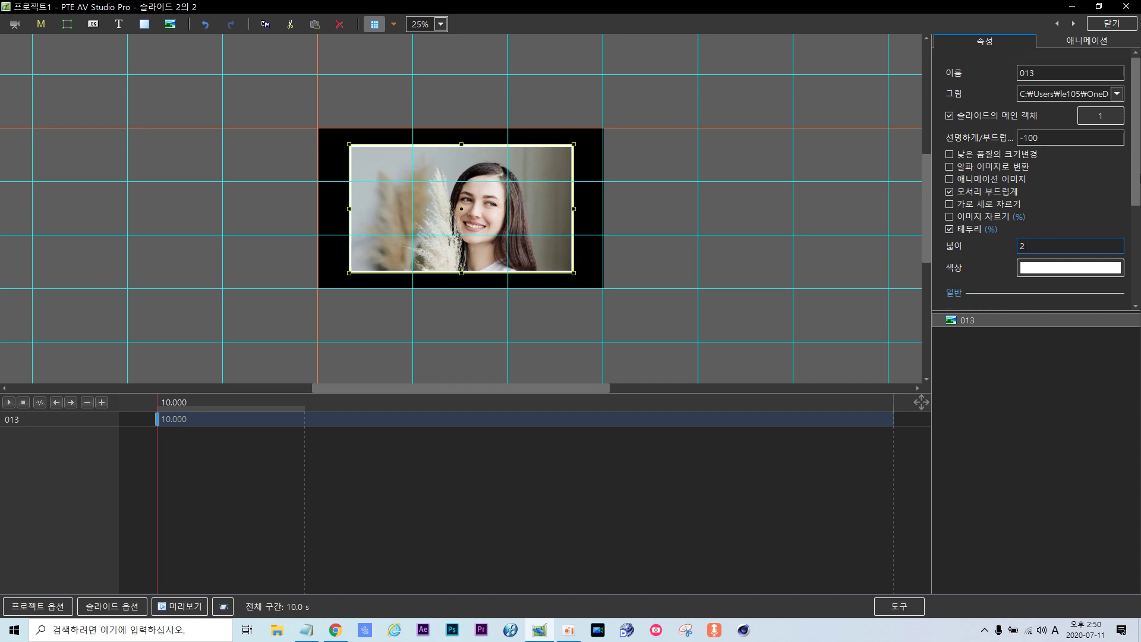
- Add a background object splitter beneath image 013 in the object list
click(1018, 388)
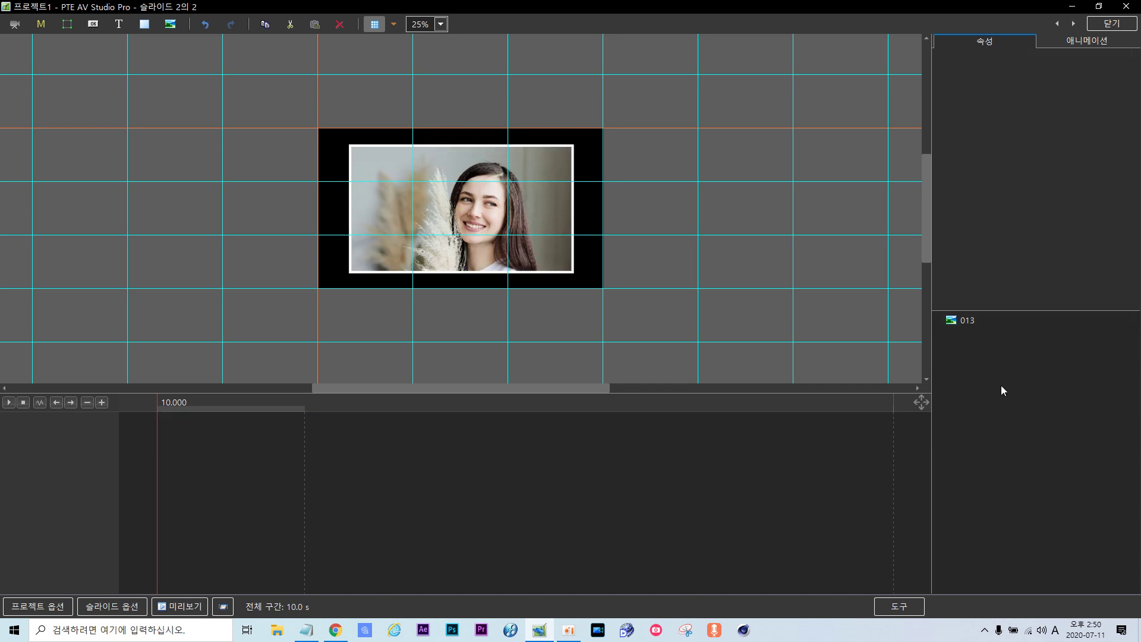
right_click(1001, 386)
mouse_move(1024, 397)
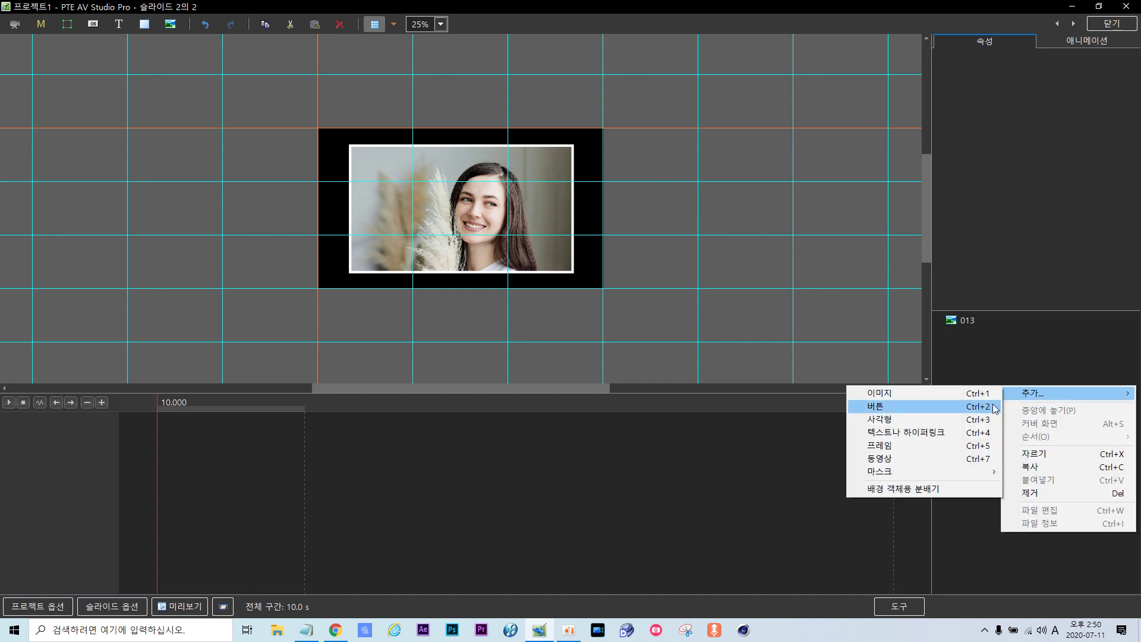
click(908, 488)
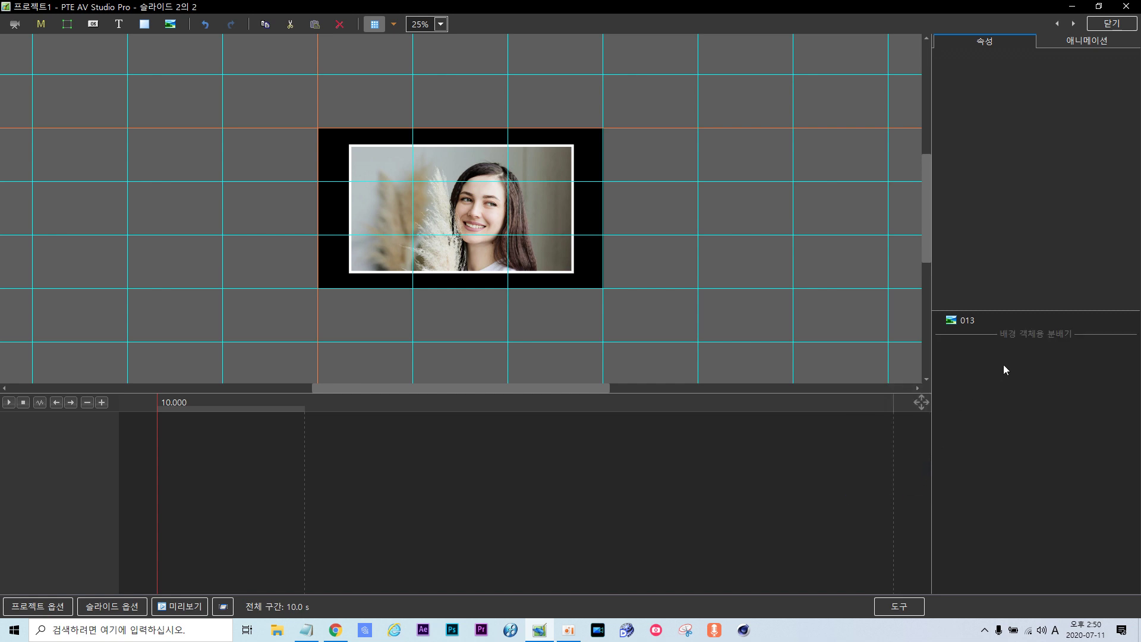
- Add the video 바탕 비디오 below slide 013's background splitter
click(1029, 335)
right_click(1029, 334)
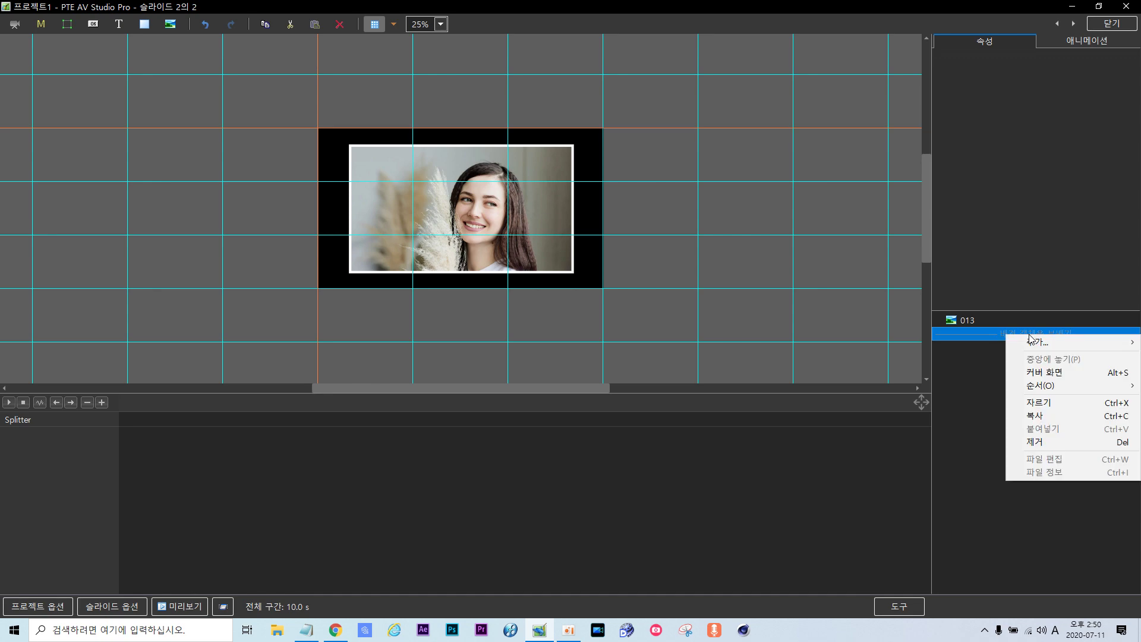
mouse_move(1038, 342)
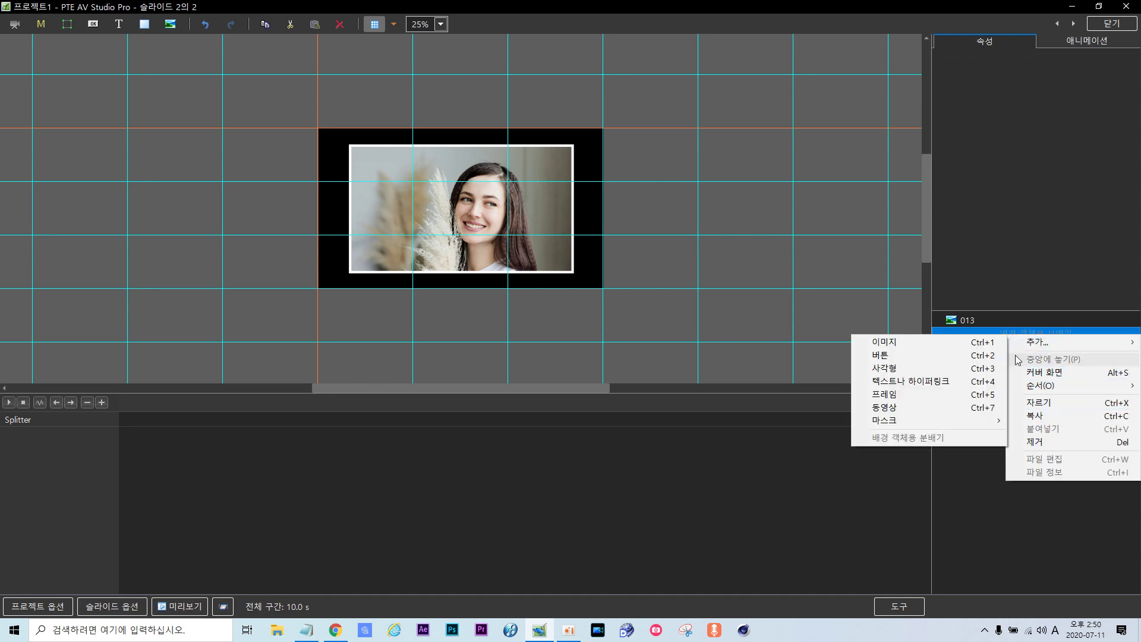
click(915, 406)
click(592, 136)
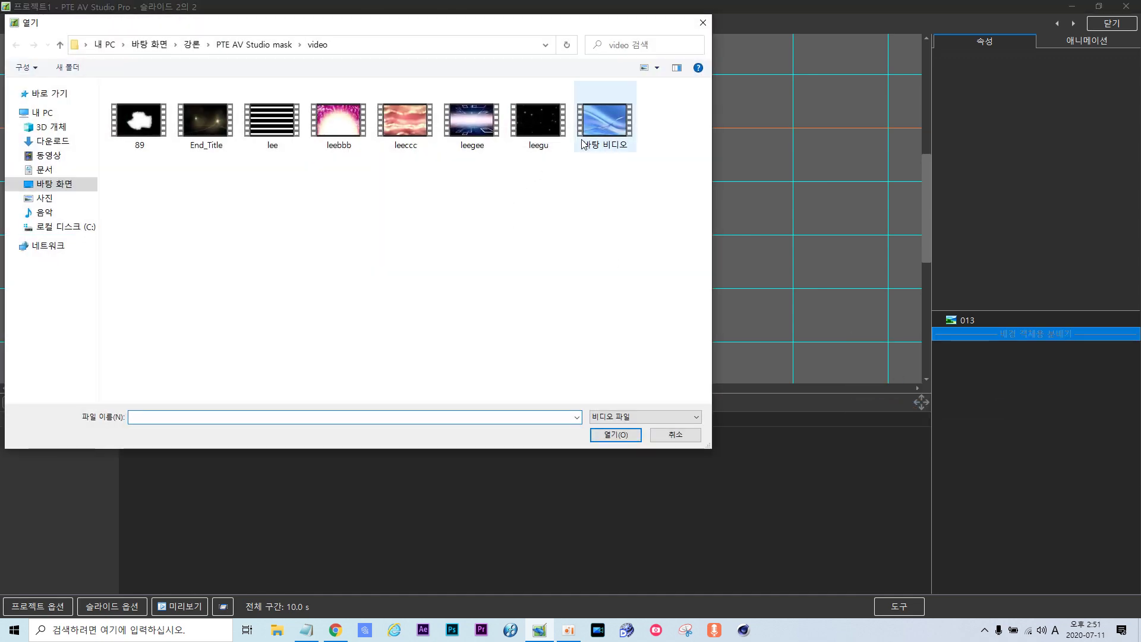
double_click(592, 134)
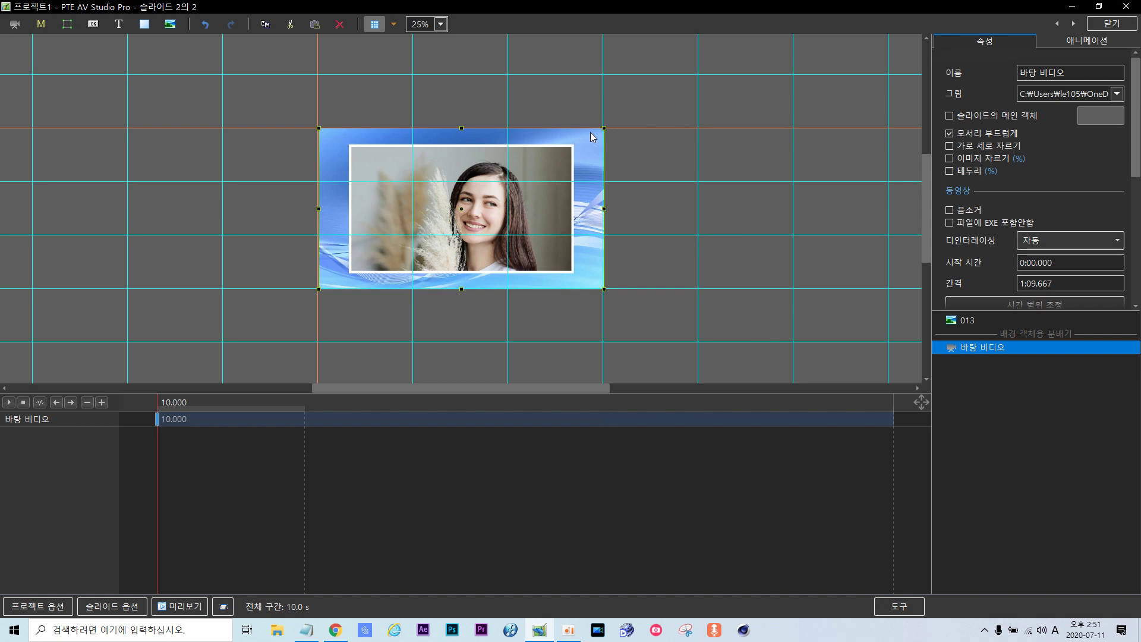
click(1107, 23)
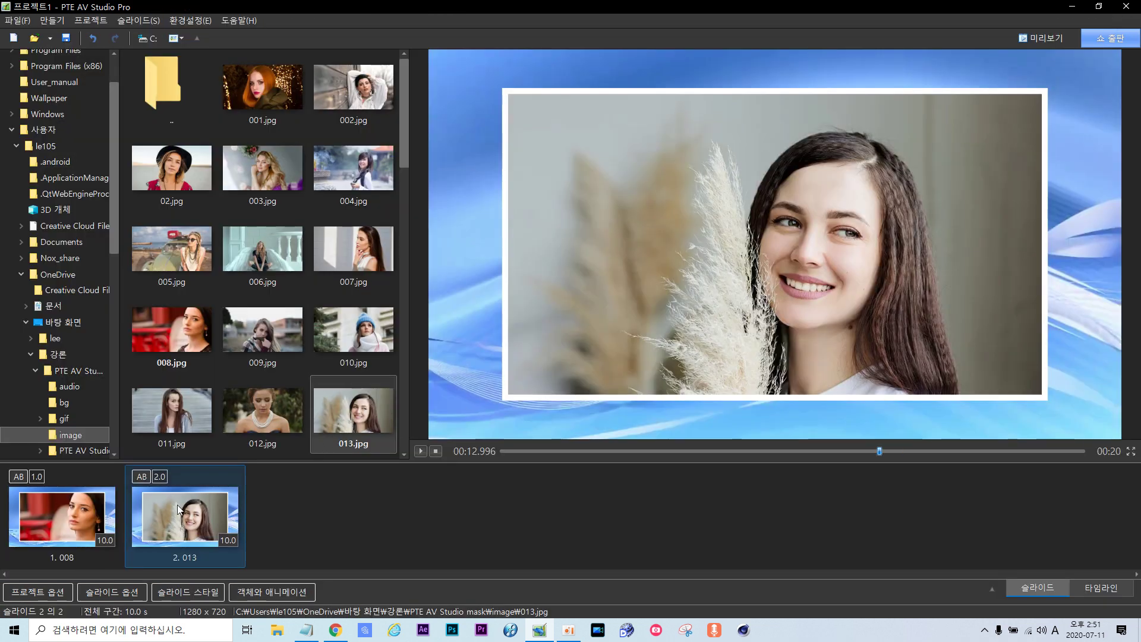
click(277, 591)
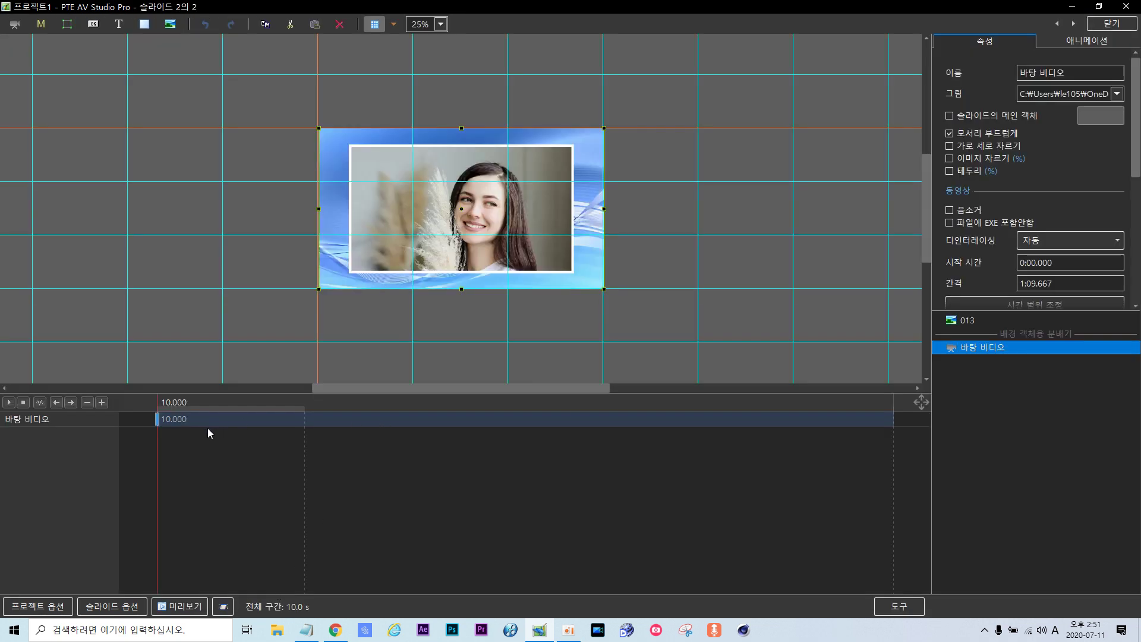
click(101, 402)
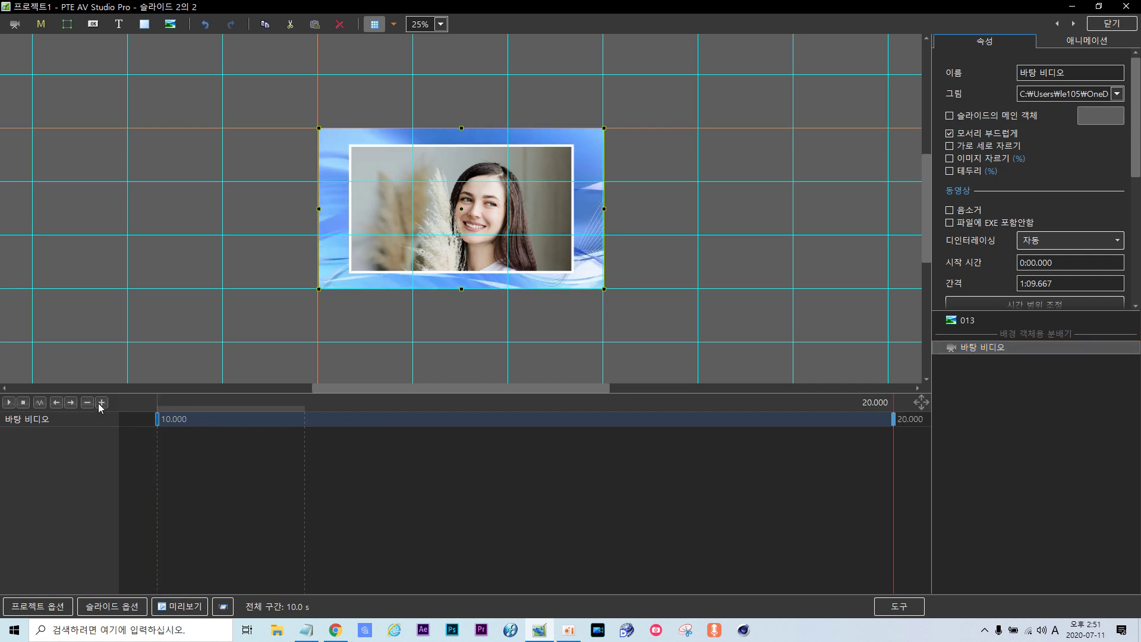
click(557, 423)
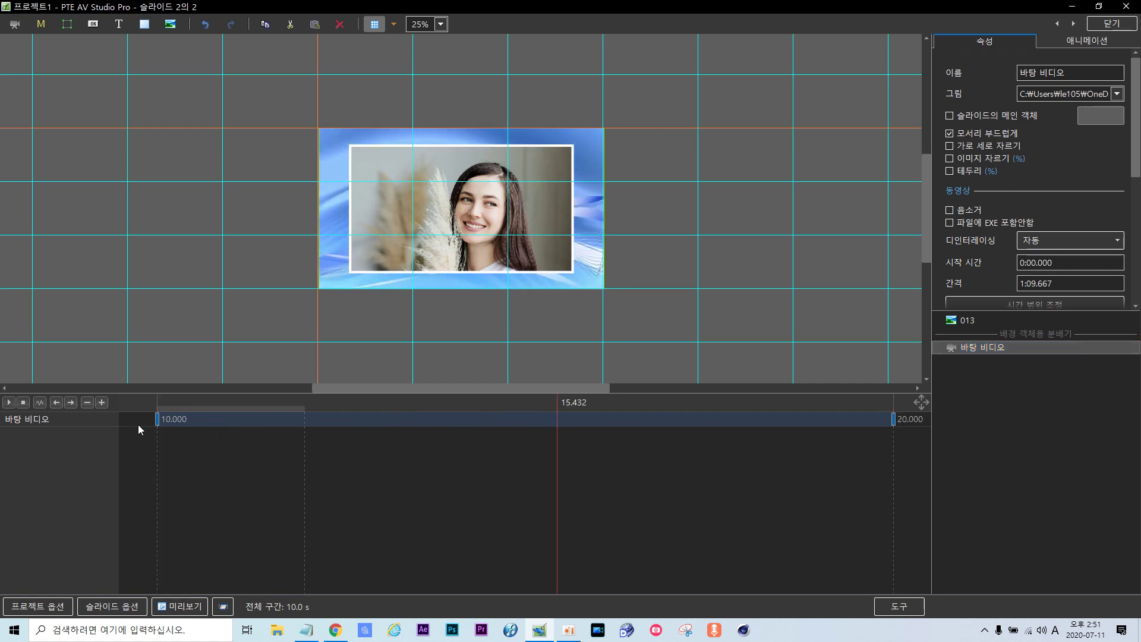
click(101, 403)
click(1063, 43)
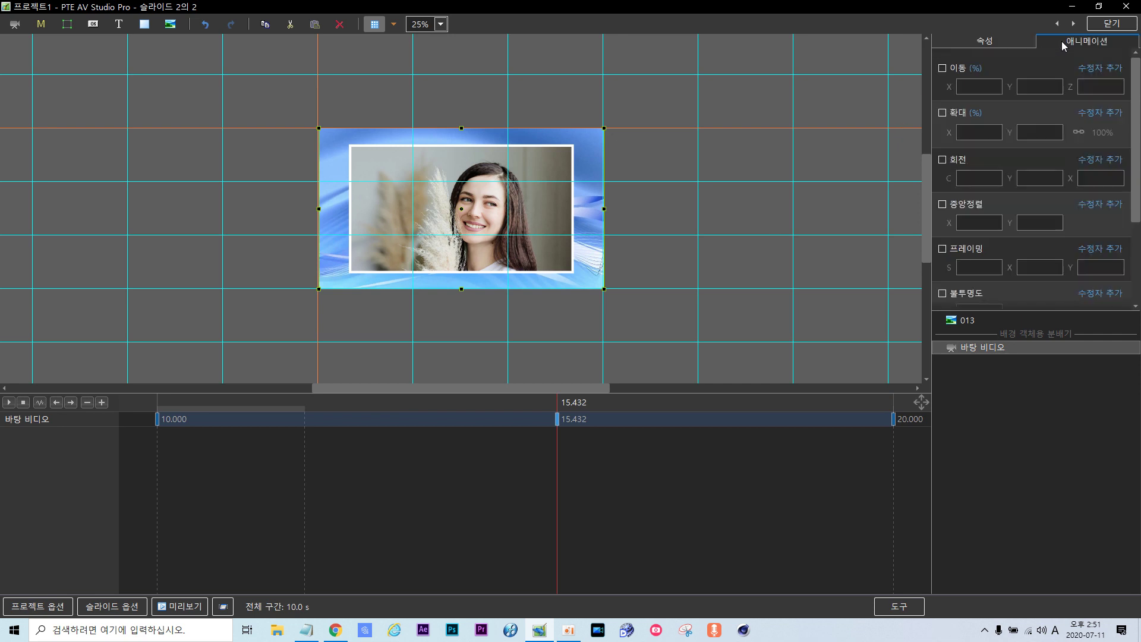
click(942, 69)
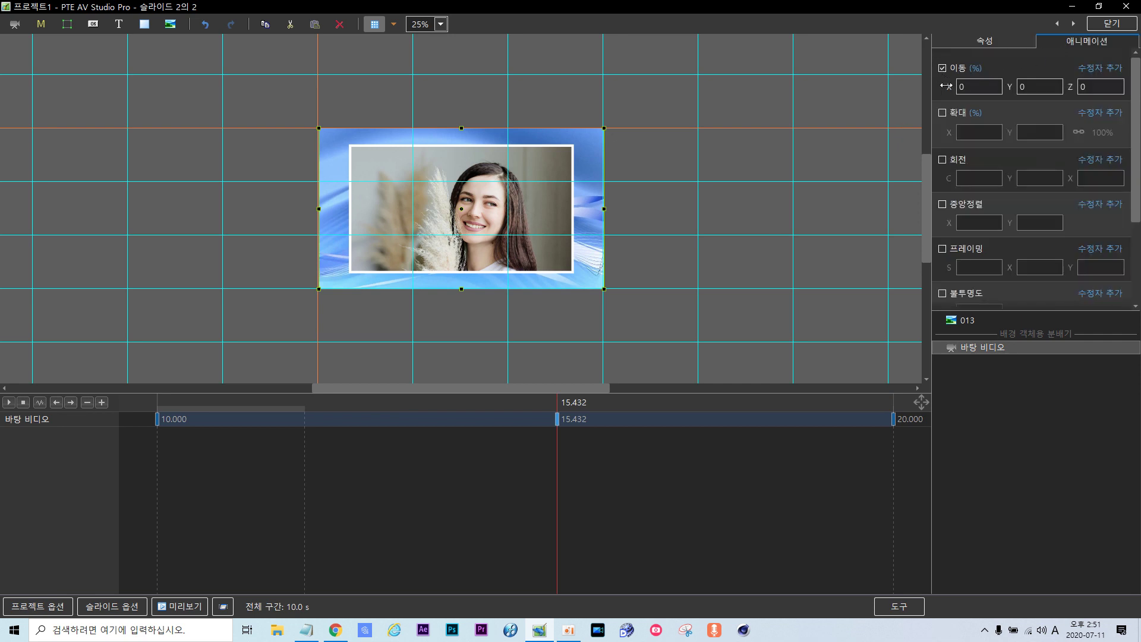
mouse_move(945, 87)
mouse_down()
mouse_move(957, 86)
mouse_move(948, 79)
mouse_up()
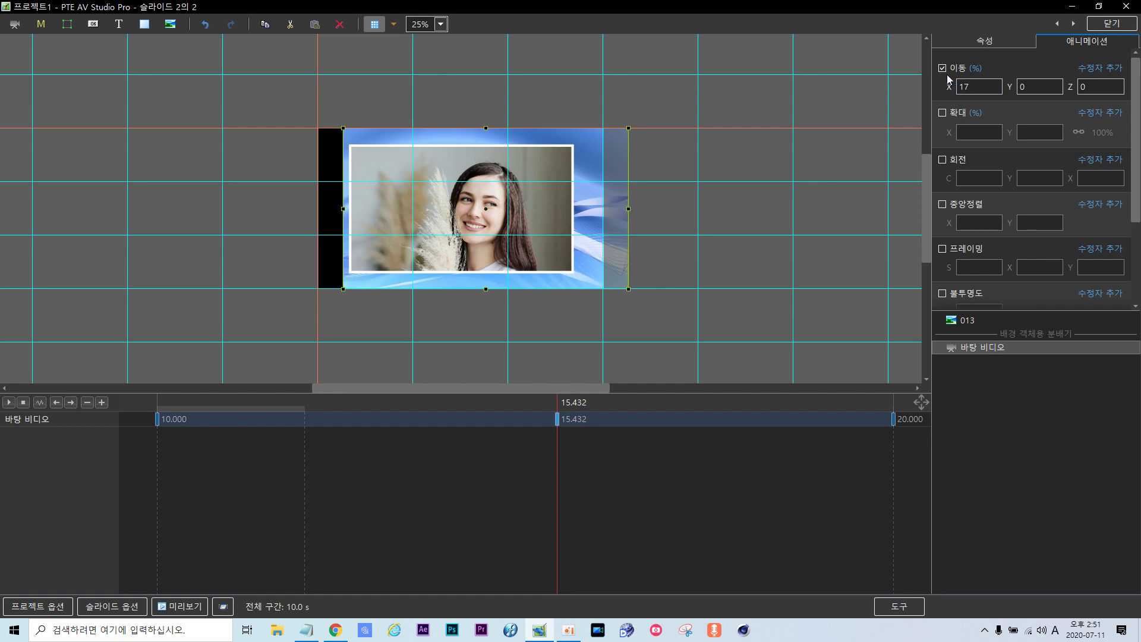
key(ctrl+z)
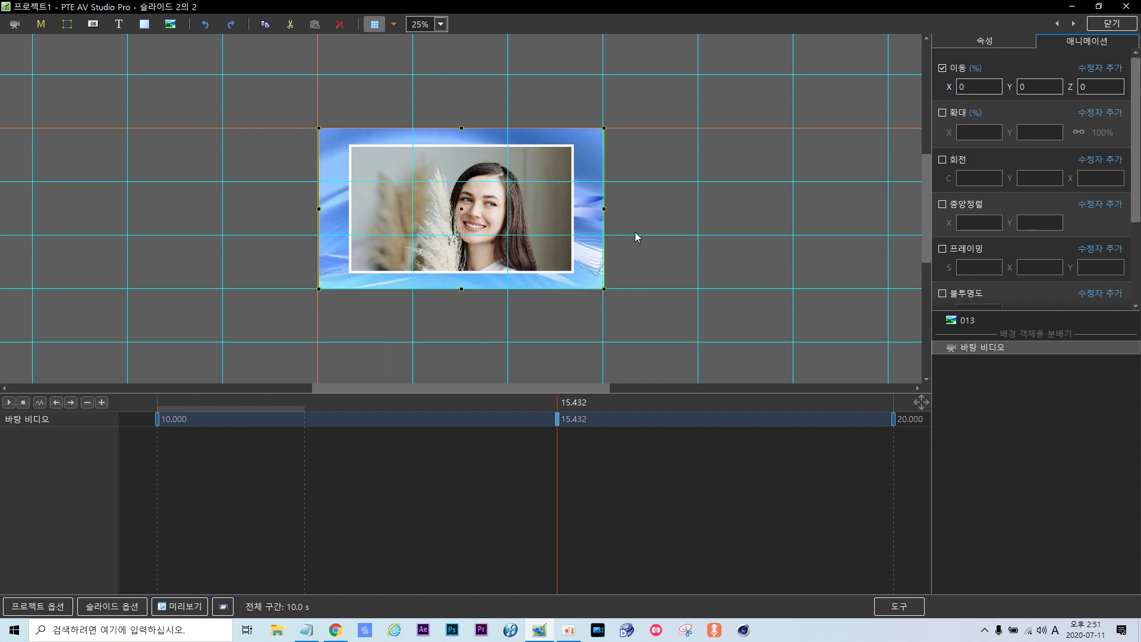
right_click(557, 421)
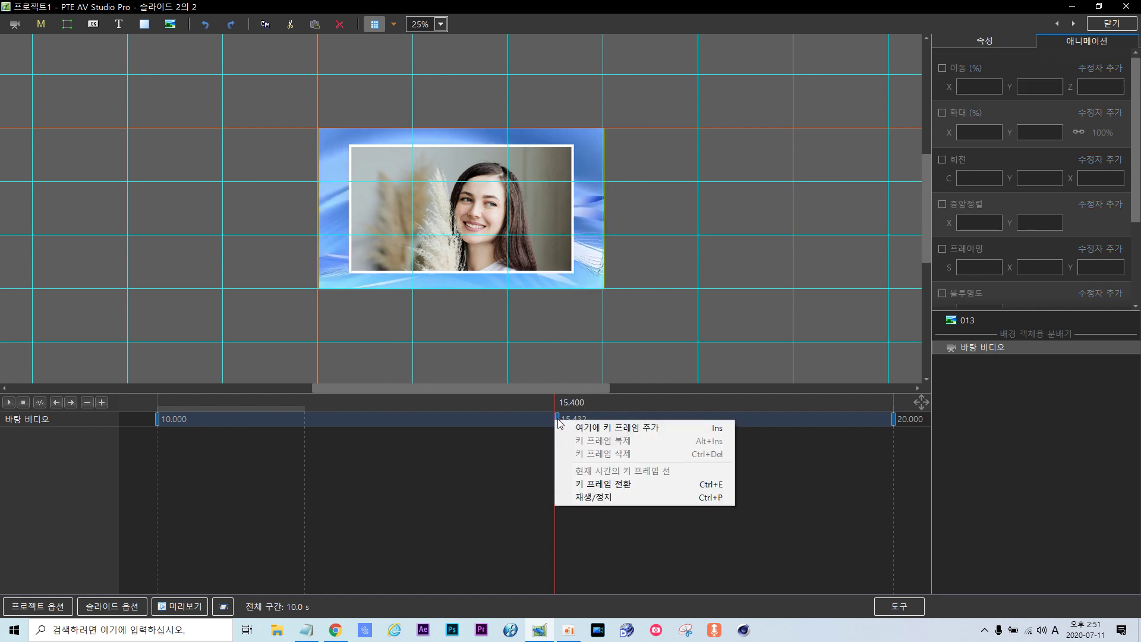
click(557, 417)
right_click(557, 417)
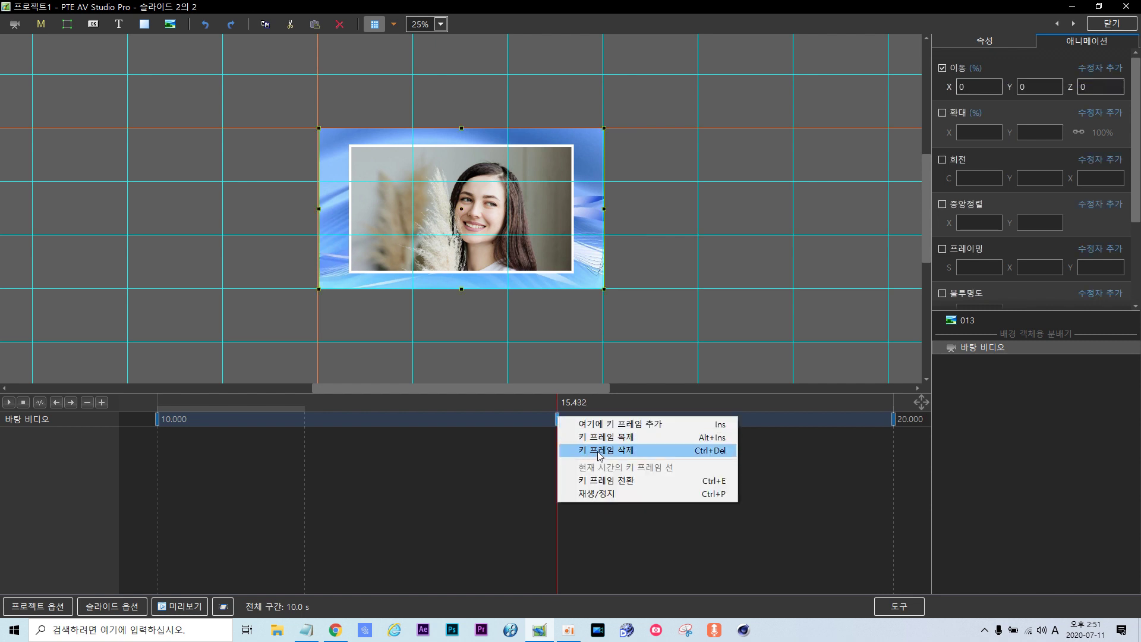
click(600, 451)
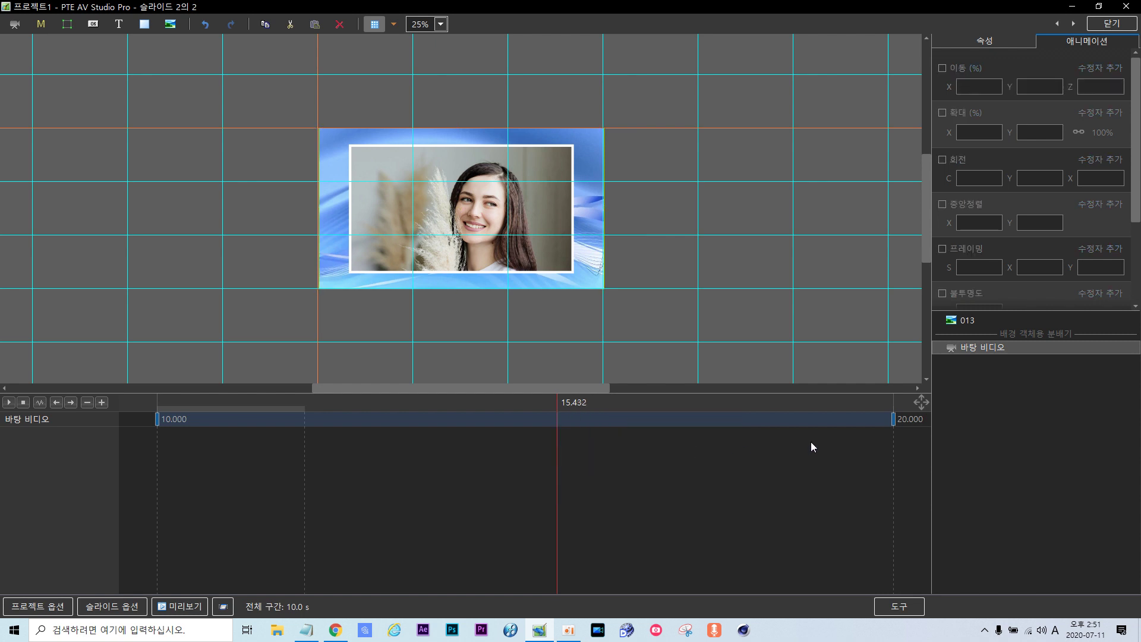
click(894, 419)
right_click(895, 419)
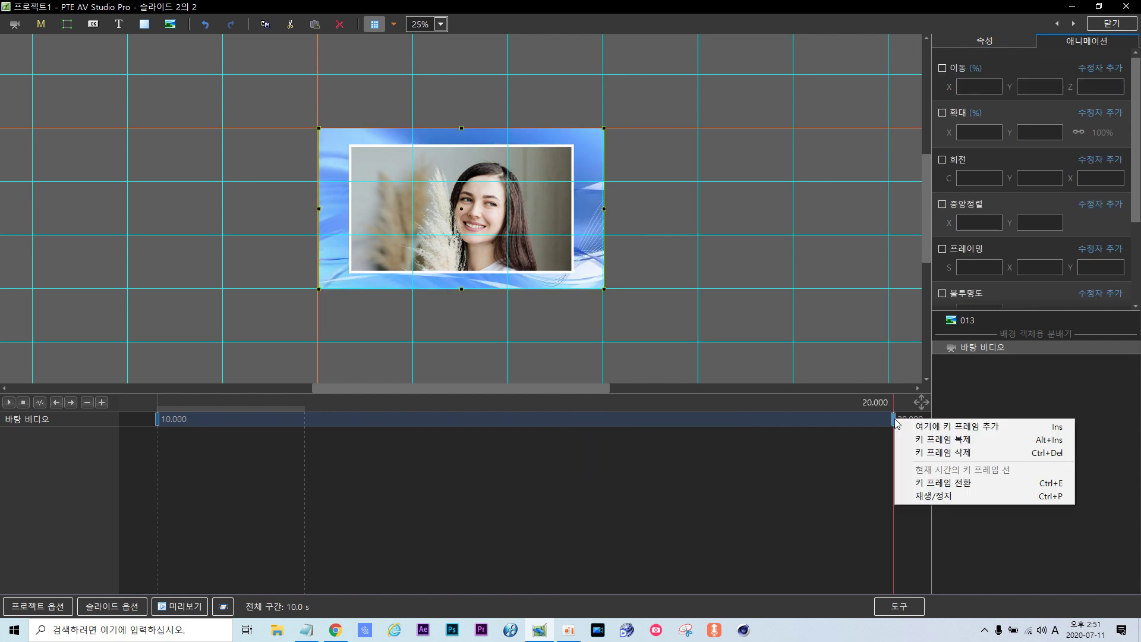
click(934, 453)
- Add keyframes to image 013 at 20.000 s and at about 15.158 s
click(964, 322)
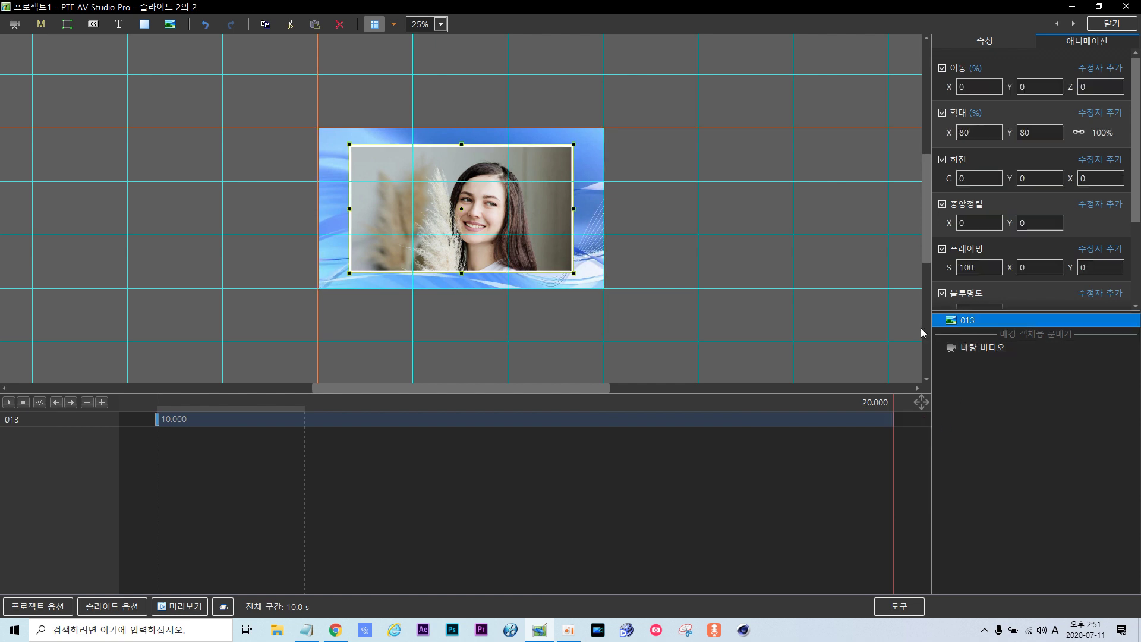
click(102, 407)
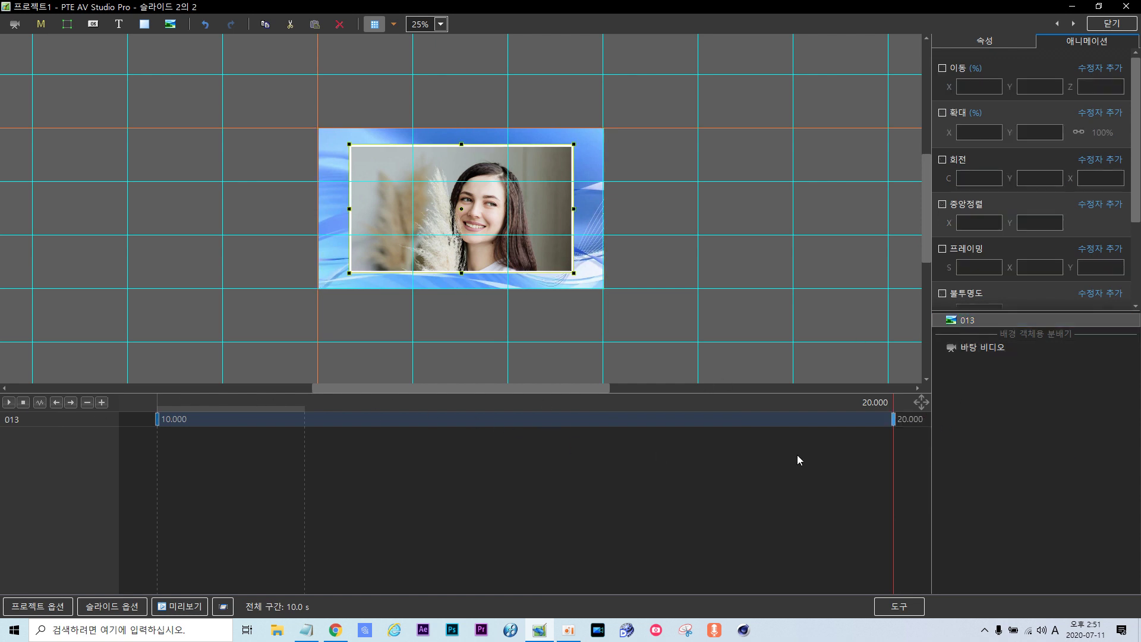
drag(890, 462, 537, 472)
click(105, 403)
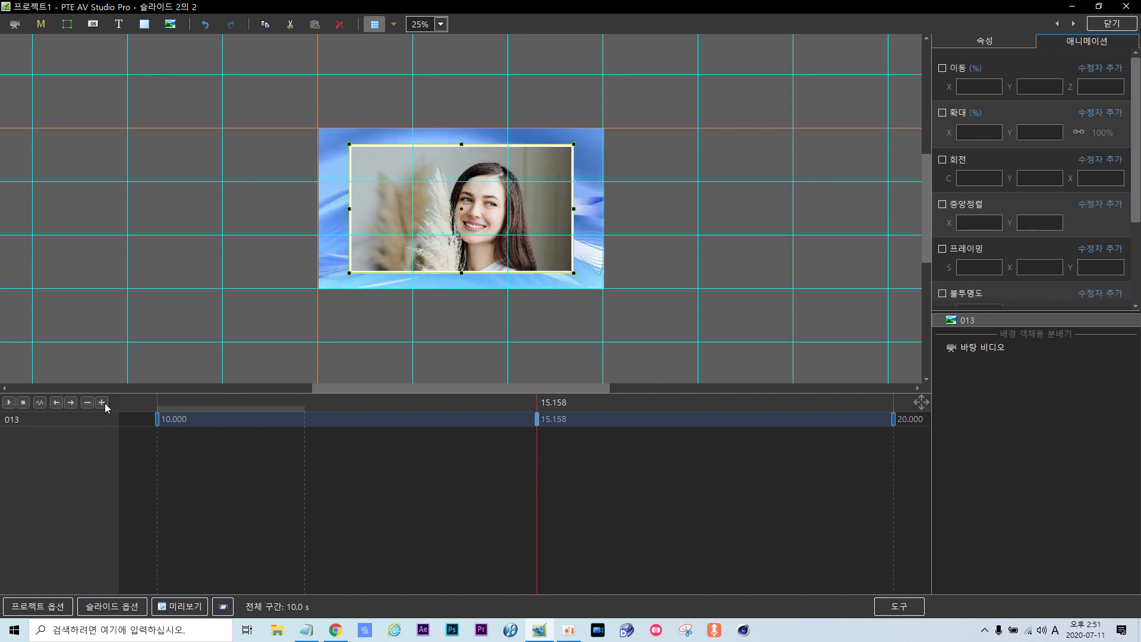
- Enable pan on image 013's middle and end keyframes, setting pan X to -19 at the start, 0 in the middle and 15 at the end
click(943, 69)
click(158, 422)
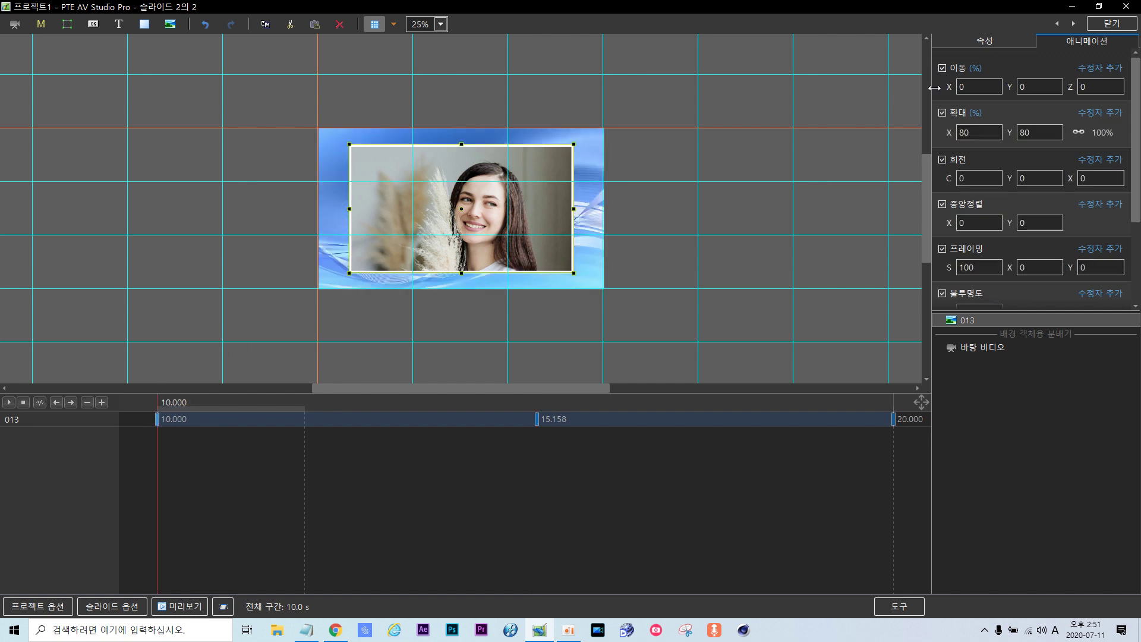
drag(947, 87, 933, 92)
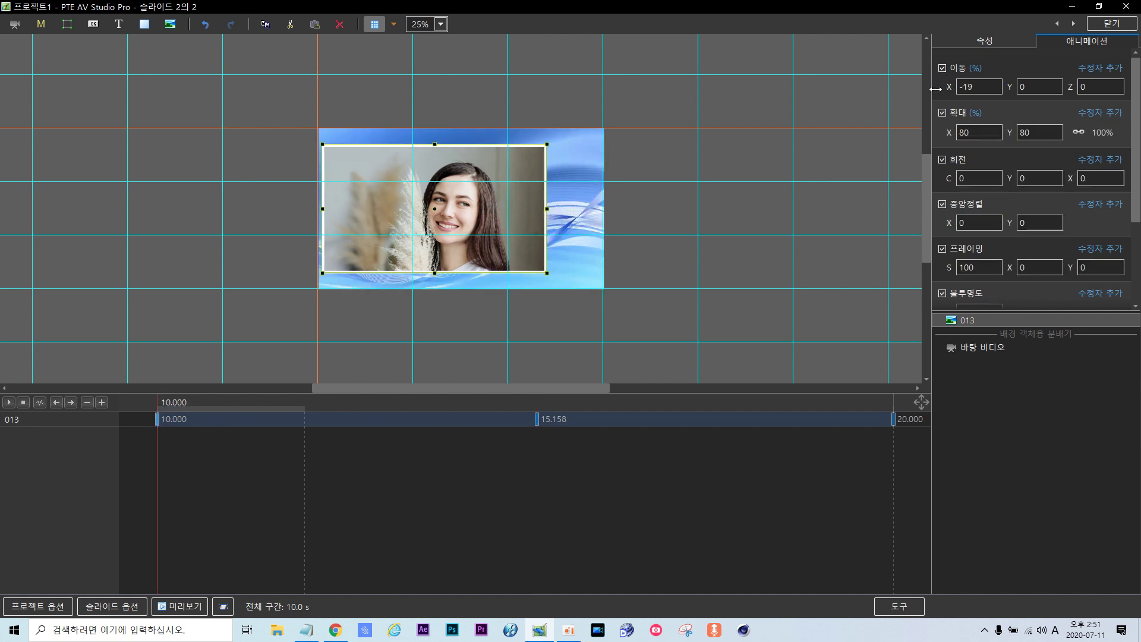
click(537, 419)
click(893, 420)
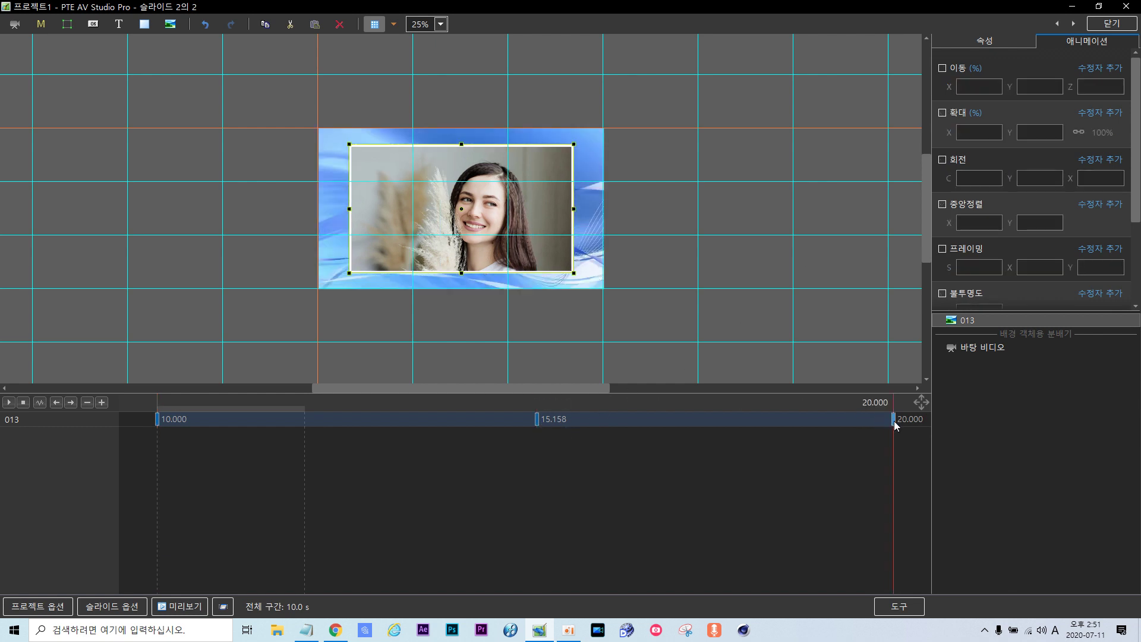
click(942, 69)
drag(948, 87, 960, 90)
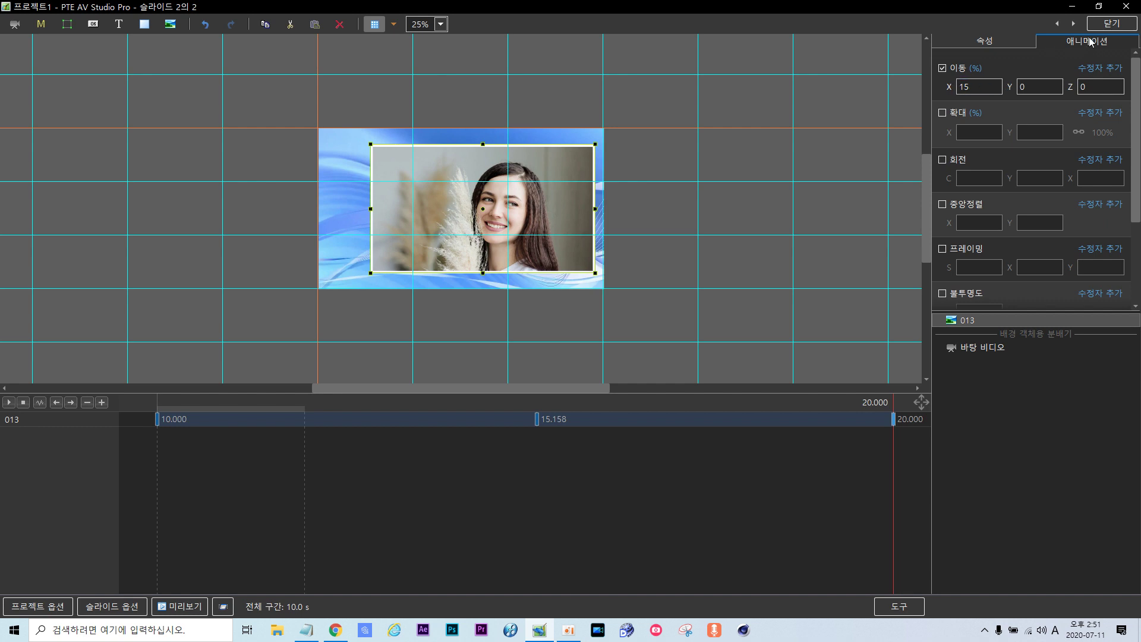
- Enable framing on image 013's end and middle keyframes, set the middle keyframe's framing scale to 126, and close the object editor
click(942, 249)
click(537, 419)
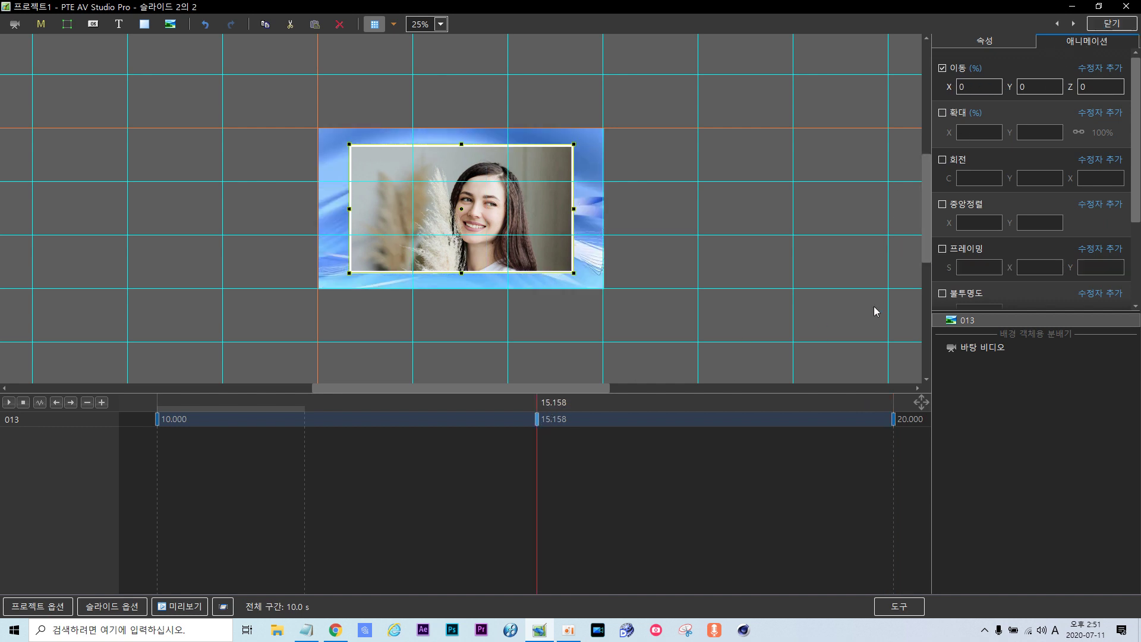
click(943, 250)
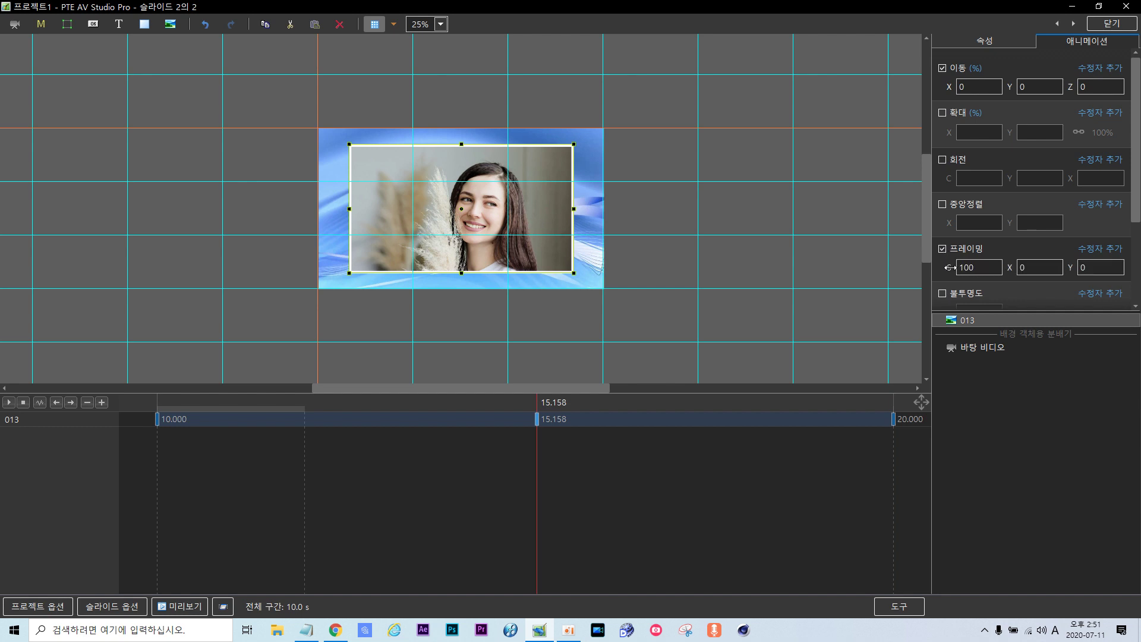
drag(949, 267, 965, 269)
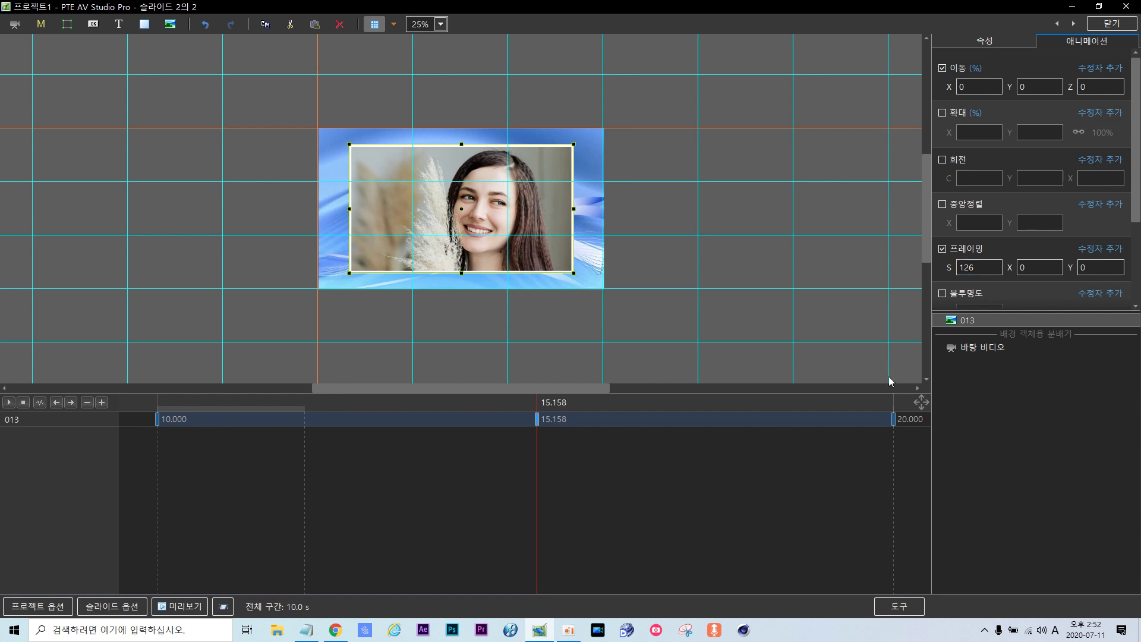
click(894, 420)
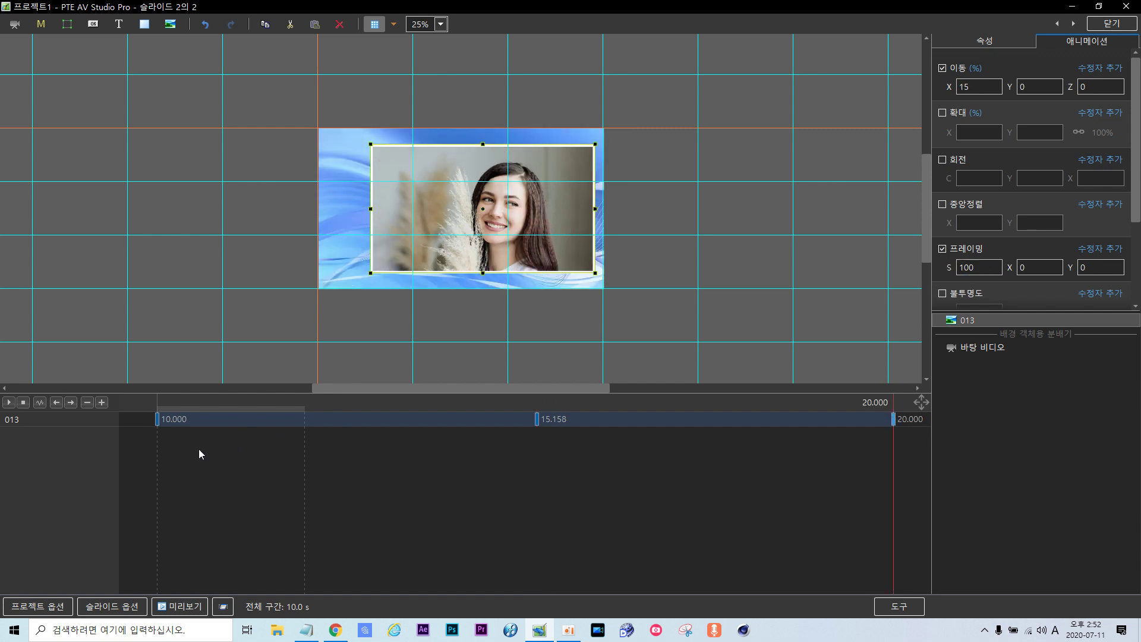
click(160, 421)
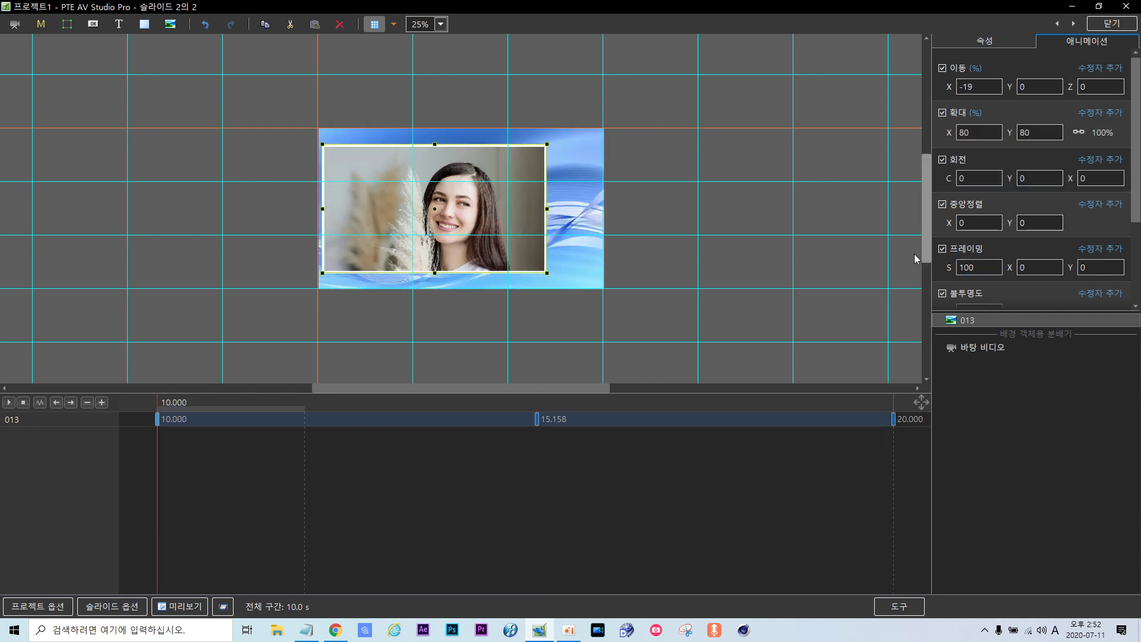
click(1112, 23)
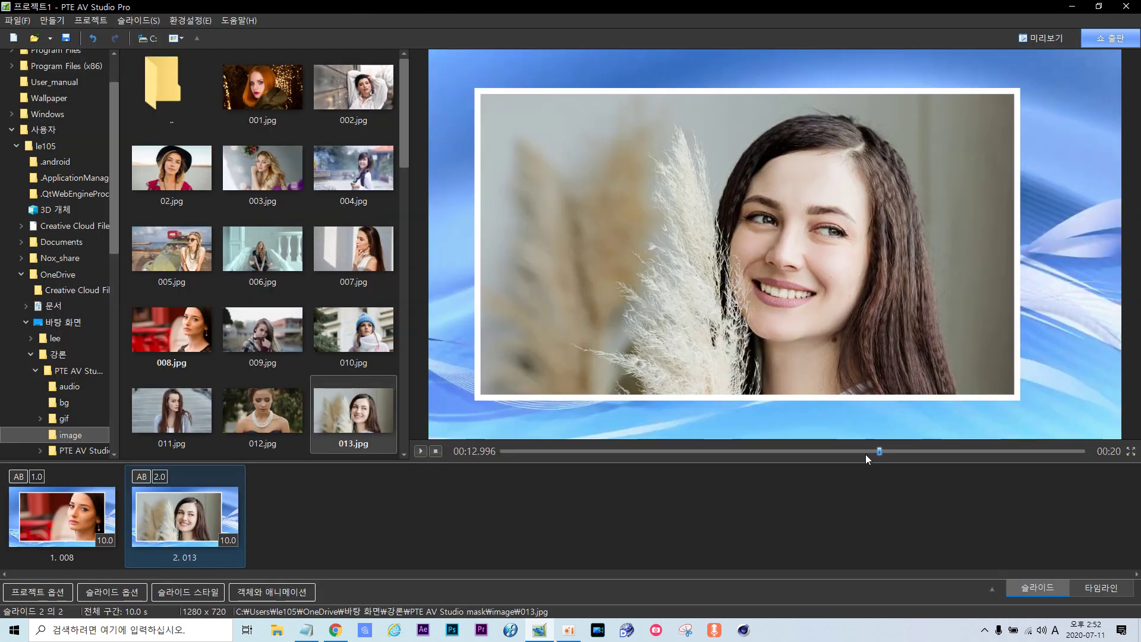
- Play the slideshow from the beginning to check slide 008's framing animation, pausing midway through the slide
drag(880, 452, 419, 447)
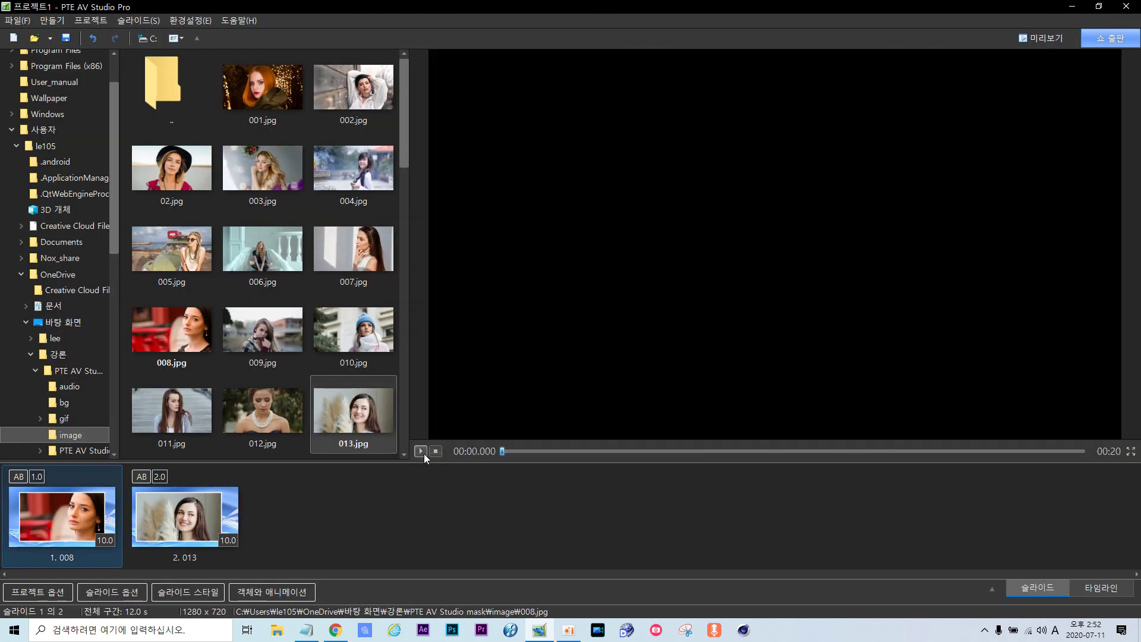
click(423, 454)
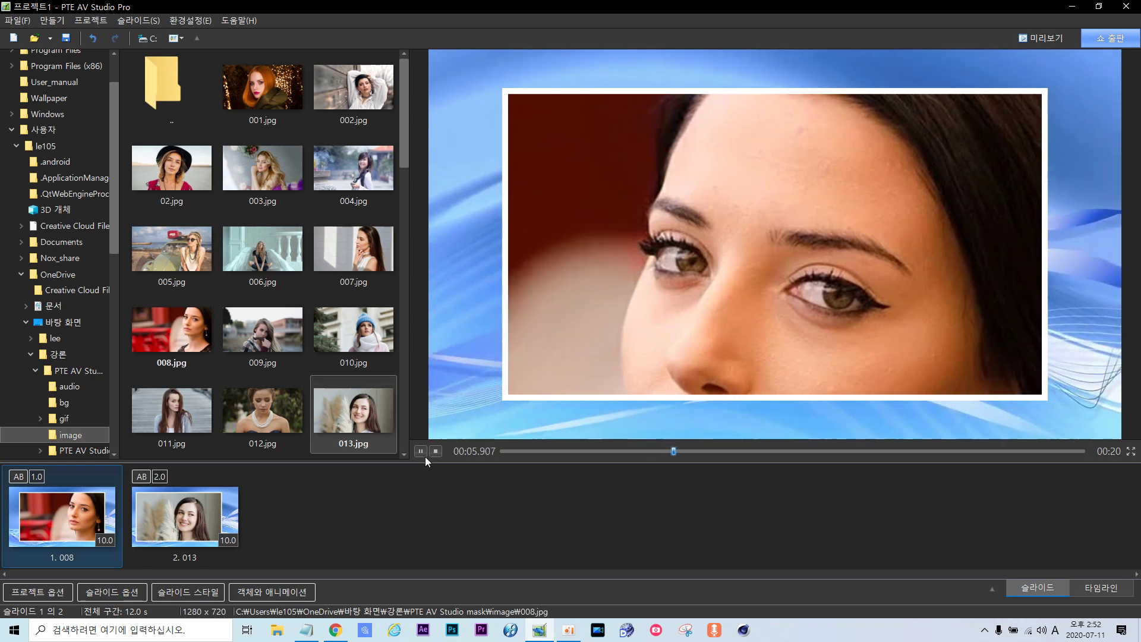
click(421, 452)
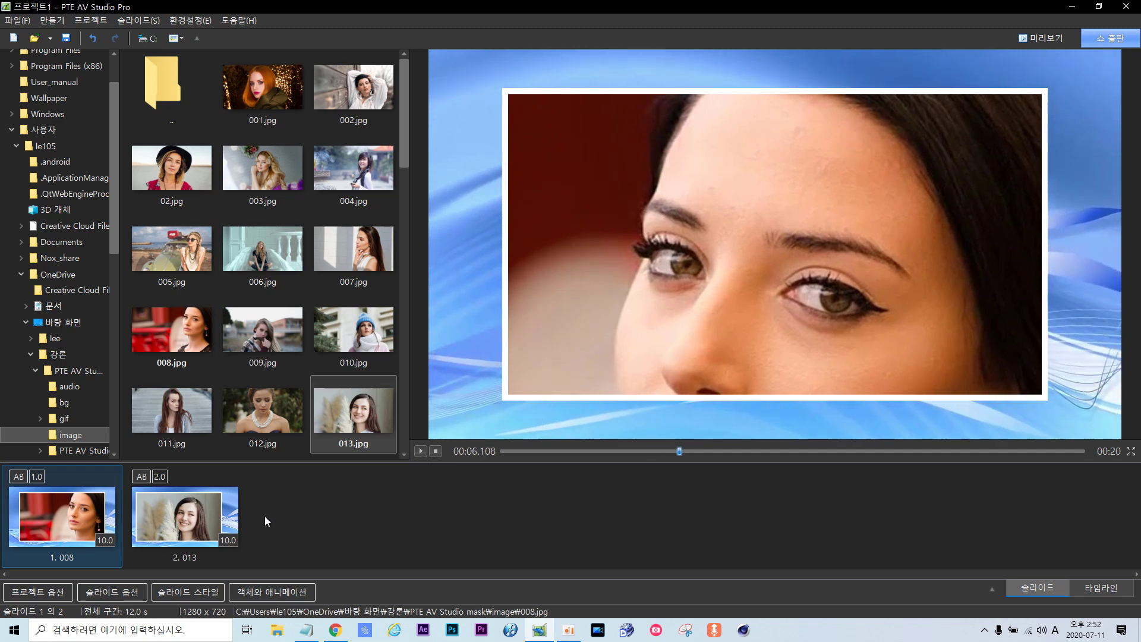
- Reopen slide 008's objects and animation, set its image's framing scale to 159 at the 6.131 s keyframe, and close the editor
click(285, 595)
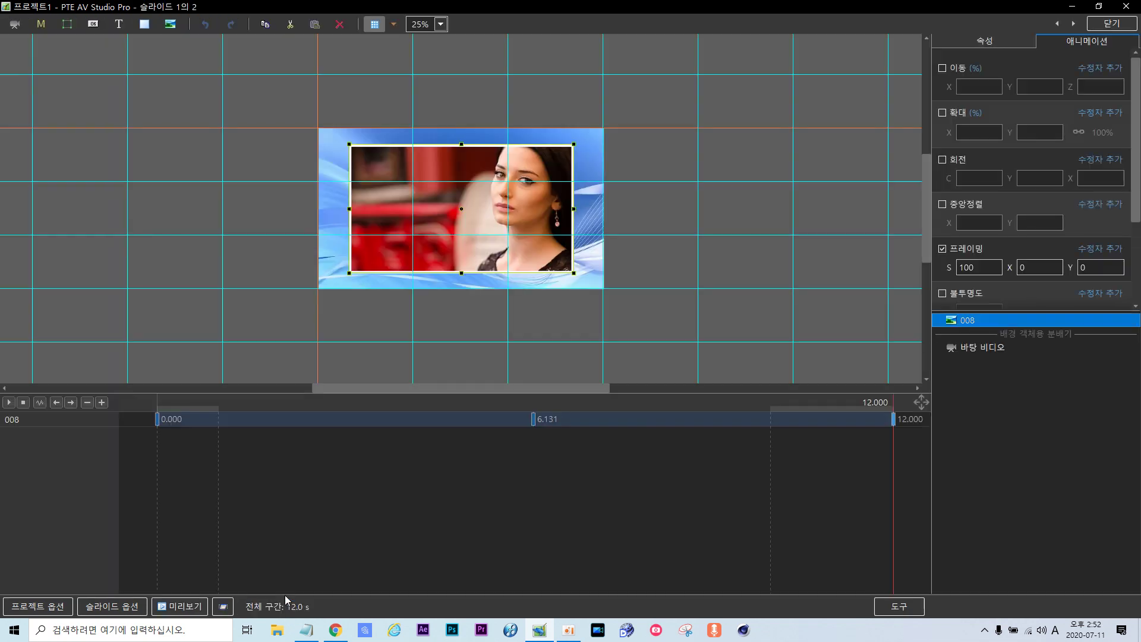
click(534, 420)
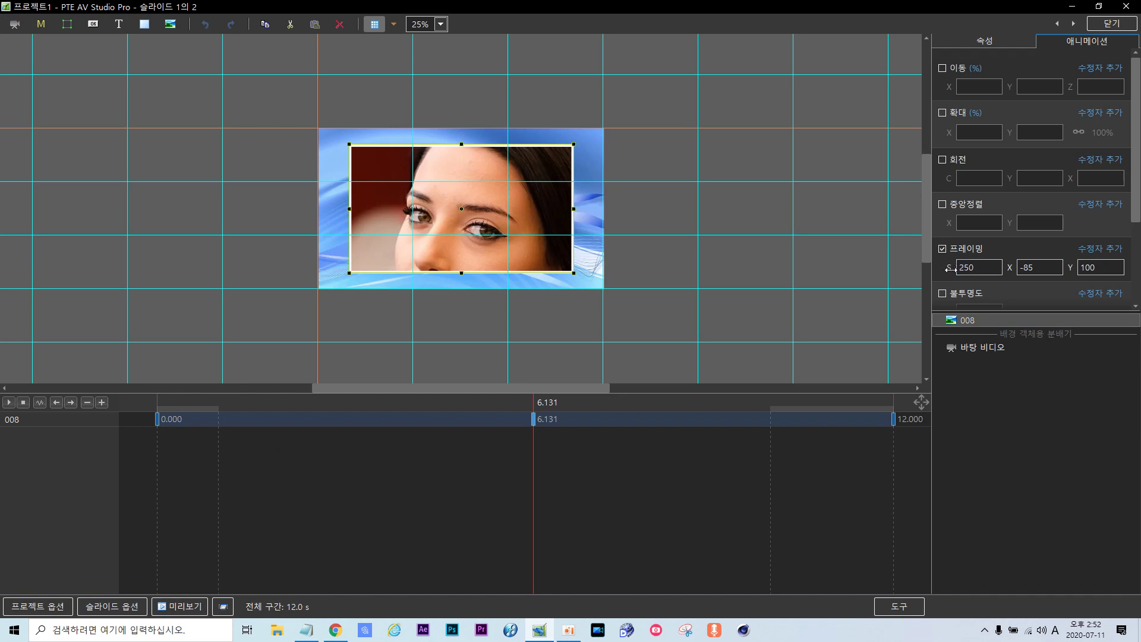
drag(952, 268, 897, 268)
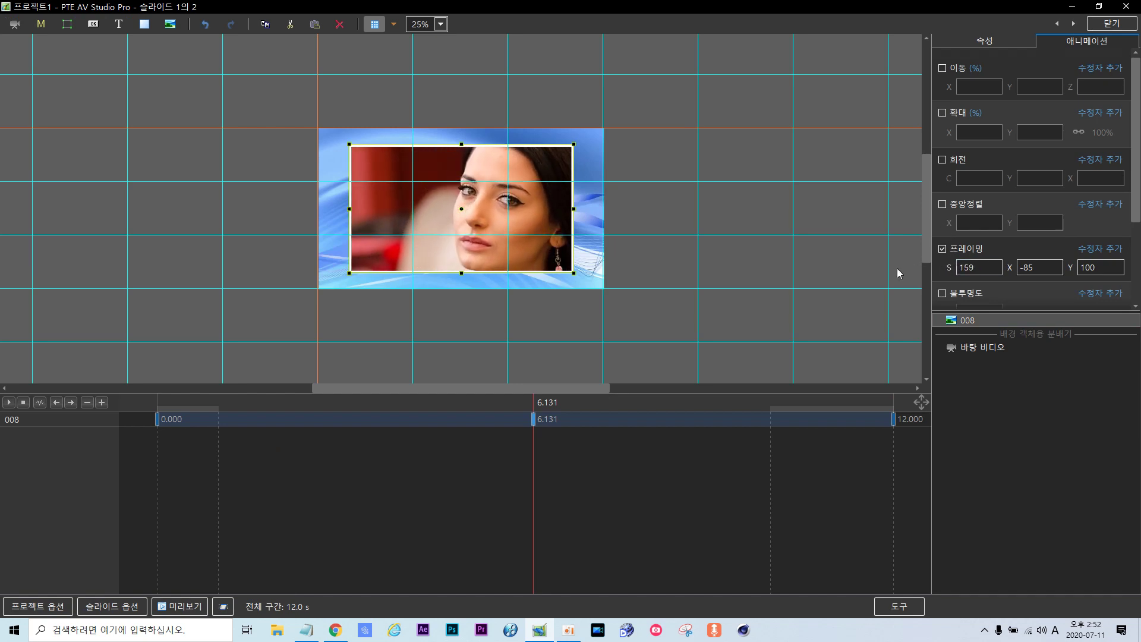
click(1112, 24)
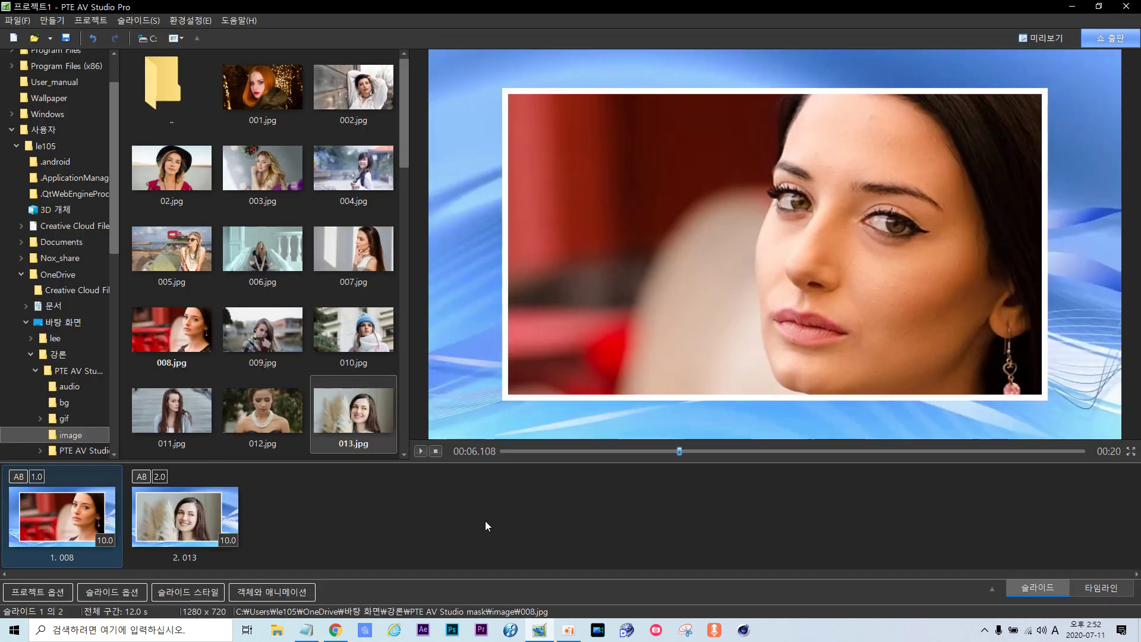
- Replay the slideshow from the start to review both slides' animations, pausing at about 15 seconds on slide 013
drag(679, 452, 432, 484)
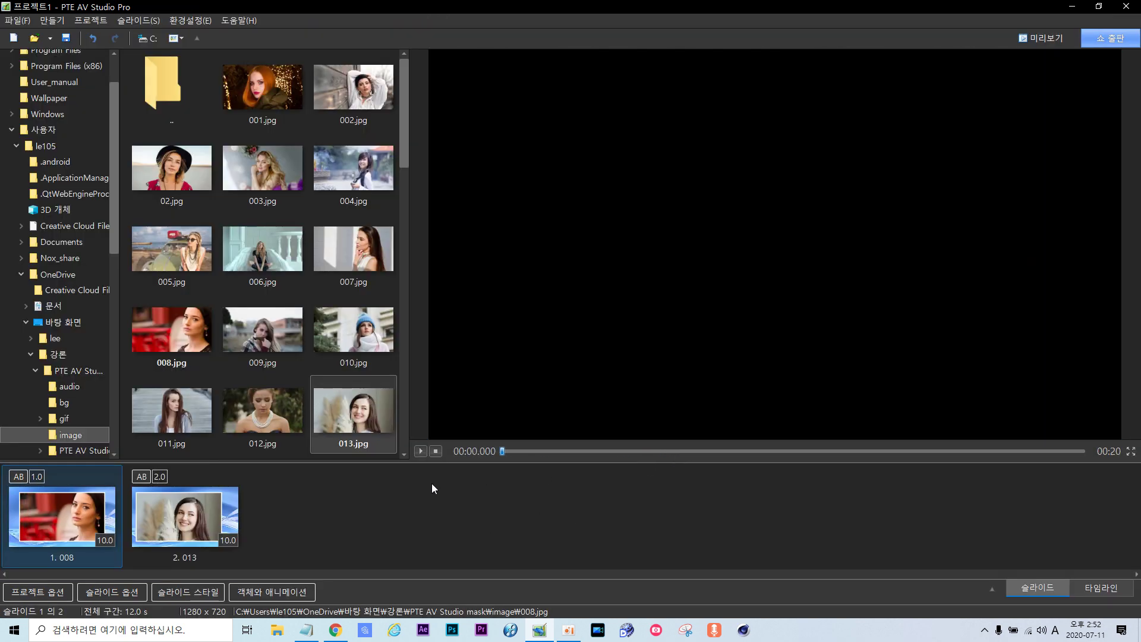
click(420, 451)
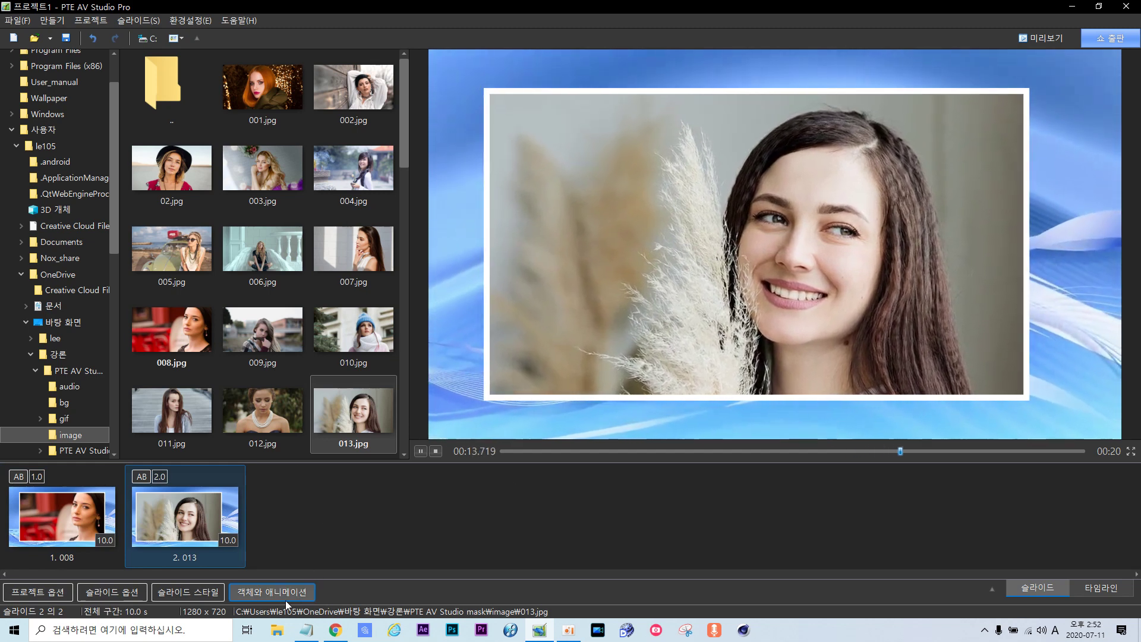
click(421, 451)
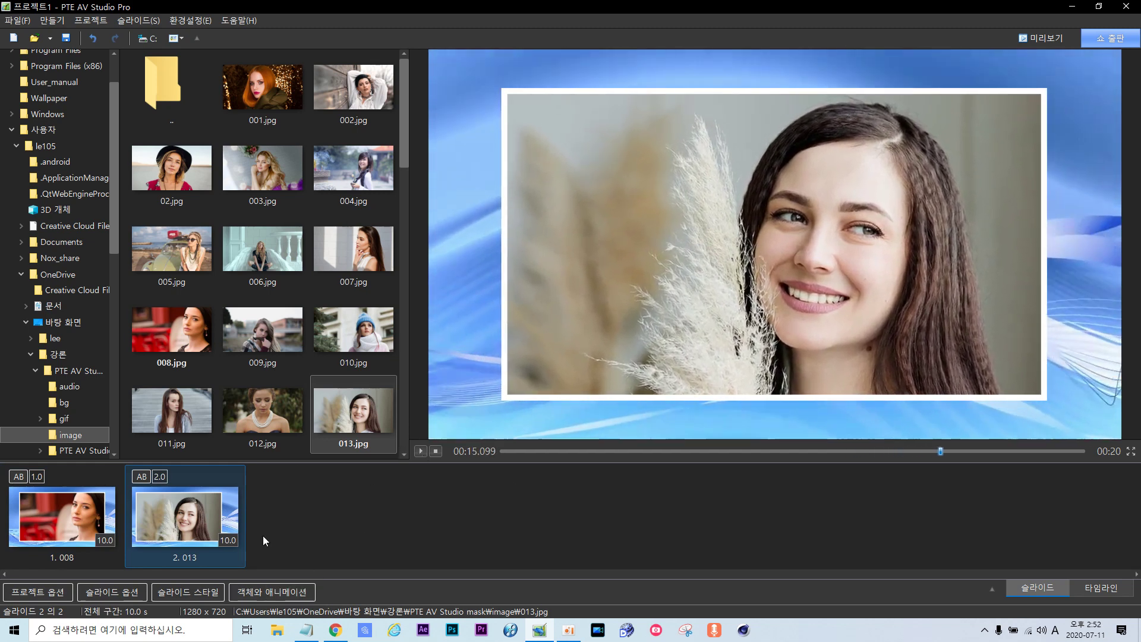
- Copy slide 2 (013) and paste the duplicate at the end of the slide list as slide 3
right_click(193, 523)
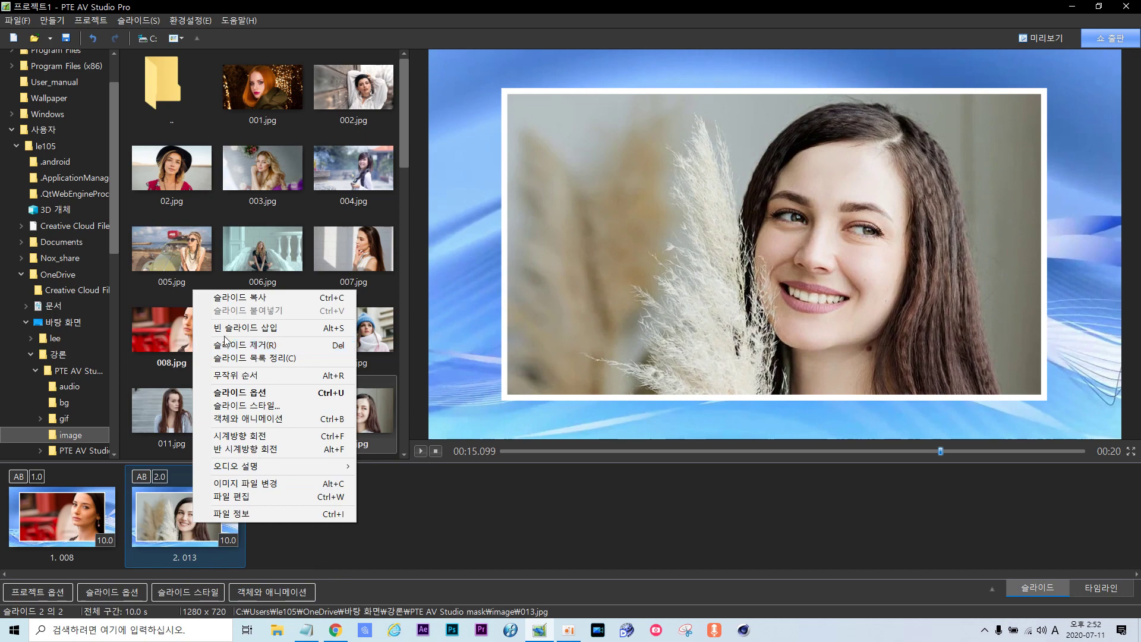
click(252, 297)
click(314, 511)
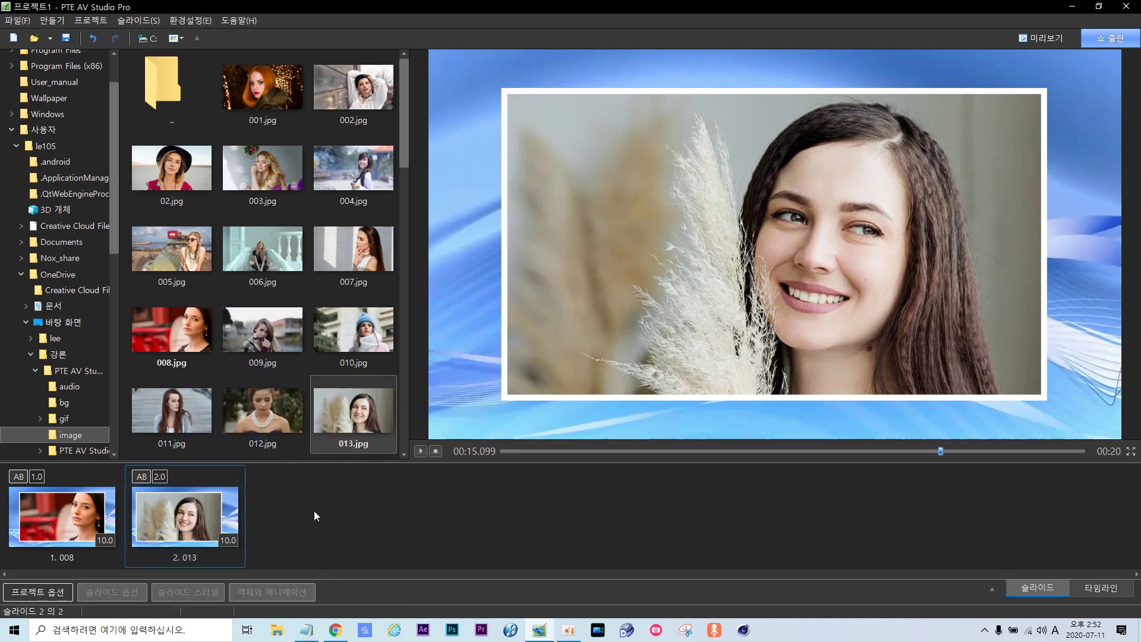
right_click(314, 512)
click(397, 314)
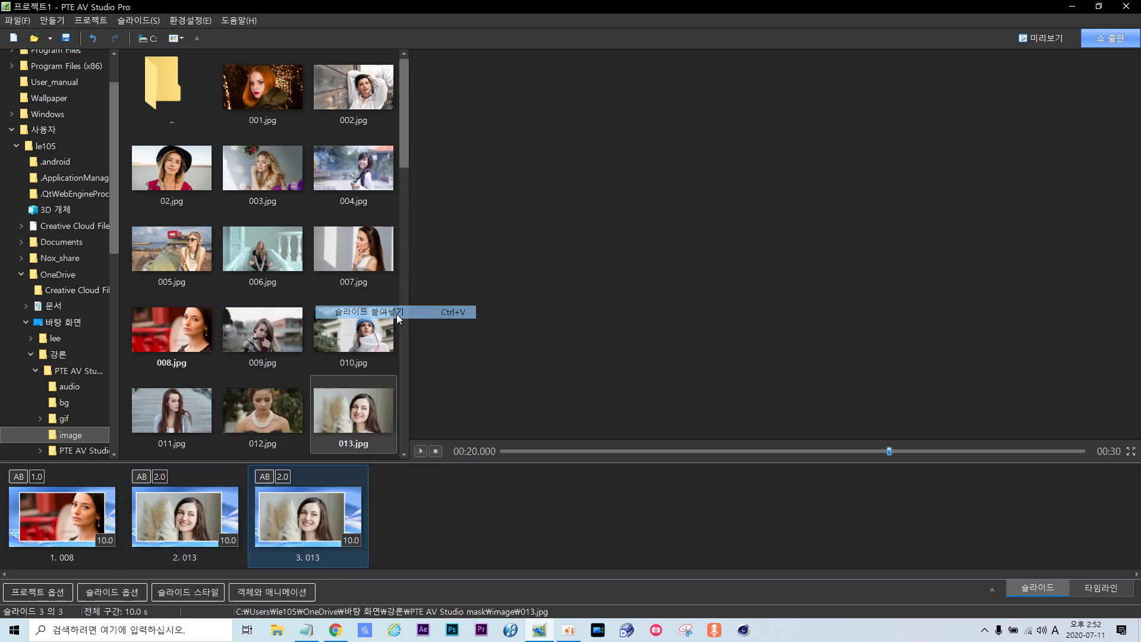
- Set slide 3's Mega Transitions Pack effect to the heart 1 variant after trying arrows 2 and cycles tr 1
click(264, 477)
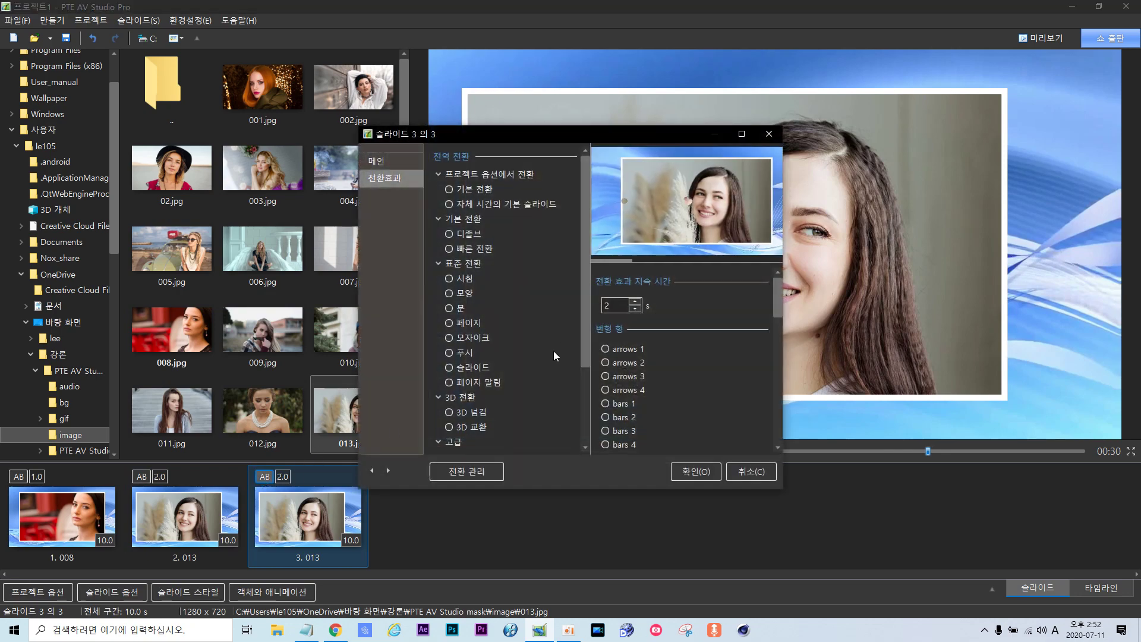
scroll(585, 325, down, 3)
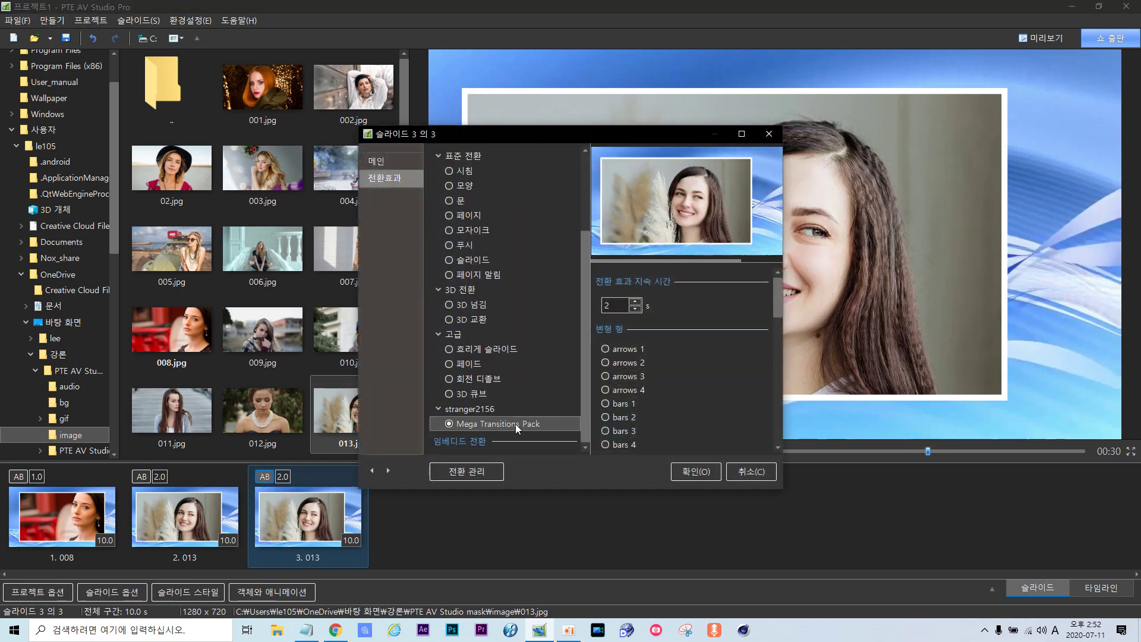
click(605, 362)
scroll(606, 364, down, 2)
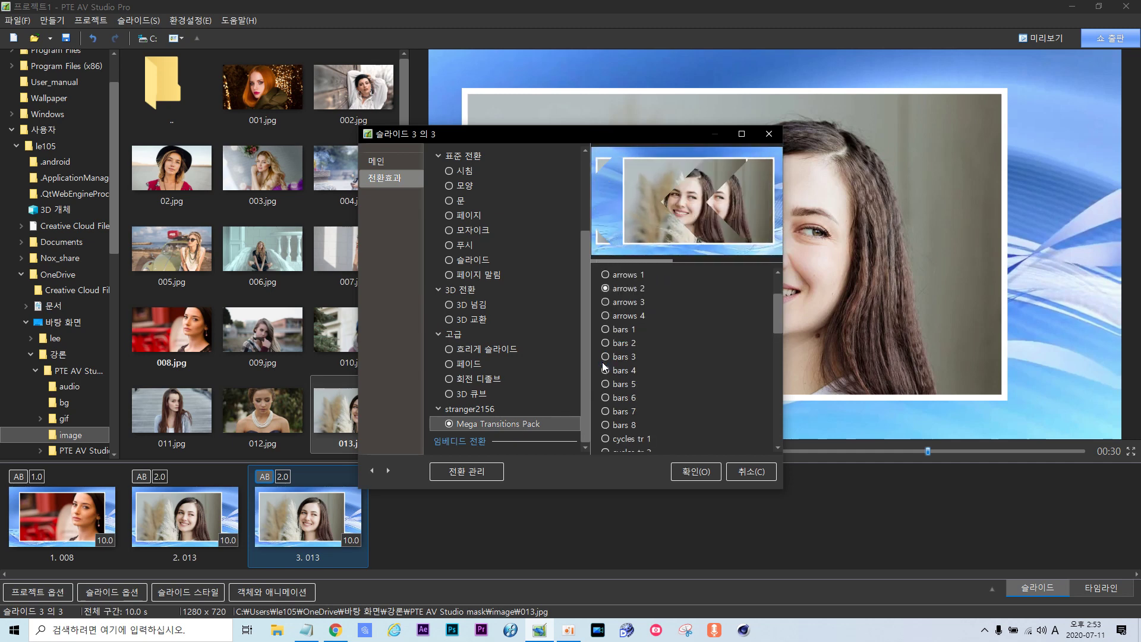
drag(776, 315, 776, 337)
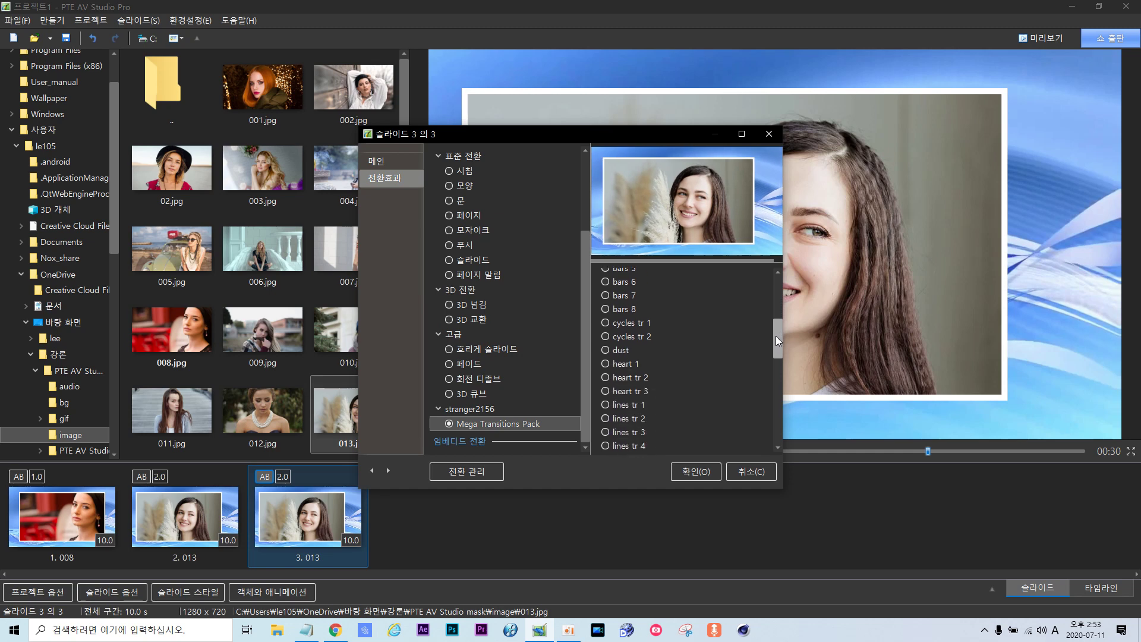
click(605, 323)
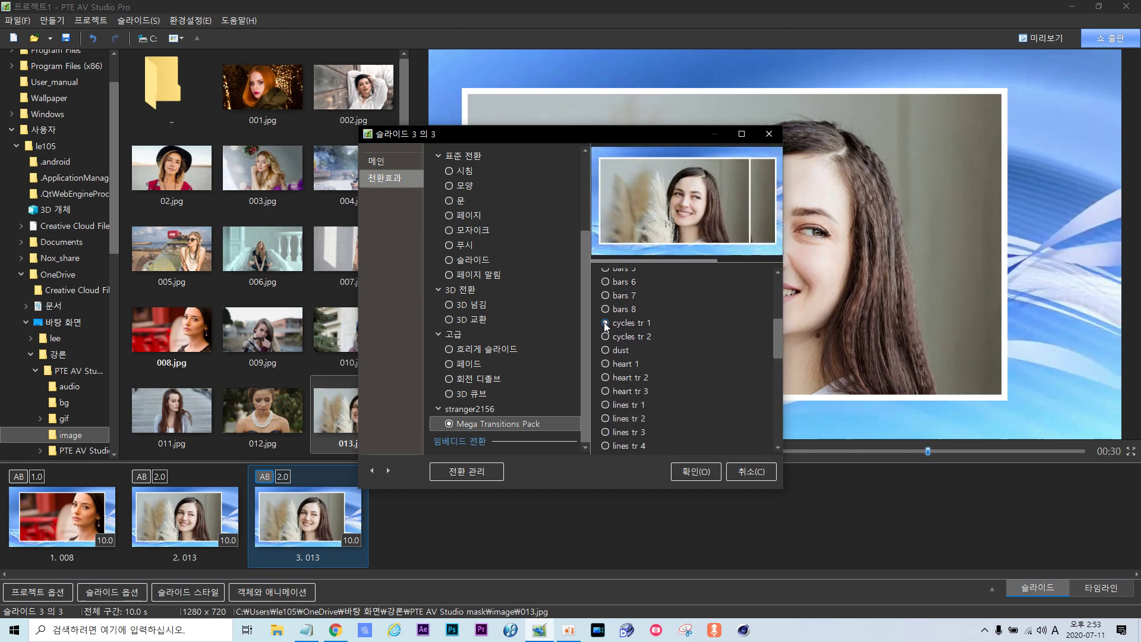
click(608, 364)
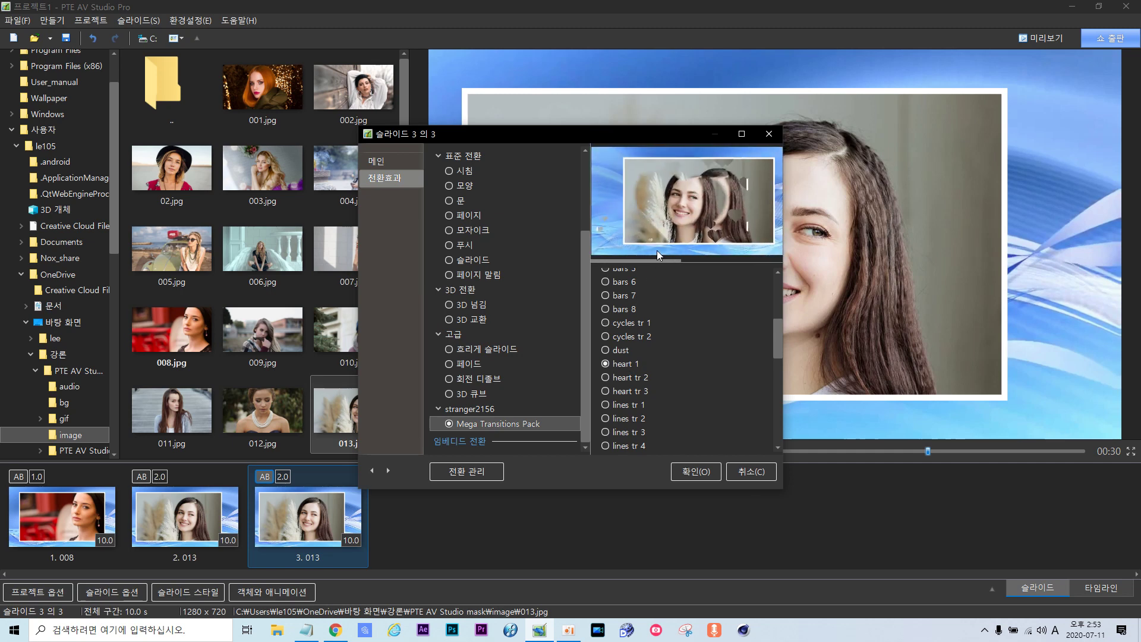
click(691, 473)
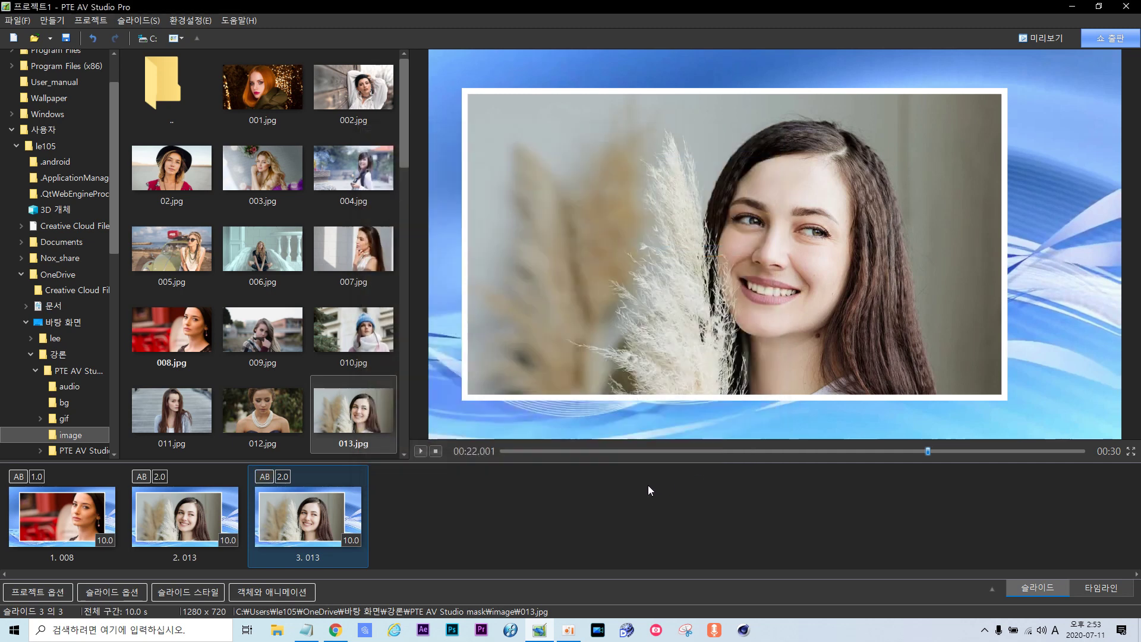
- Replace the main image of slide 3 with 018.jpg in its objects and animation editor, and close the editor
click(285, 592)
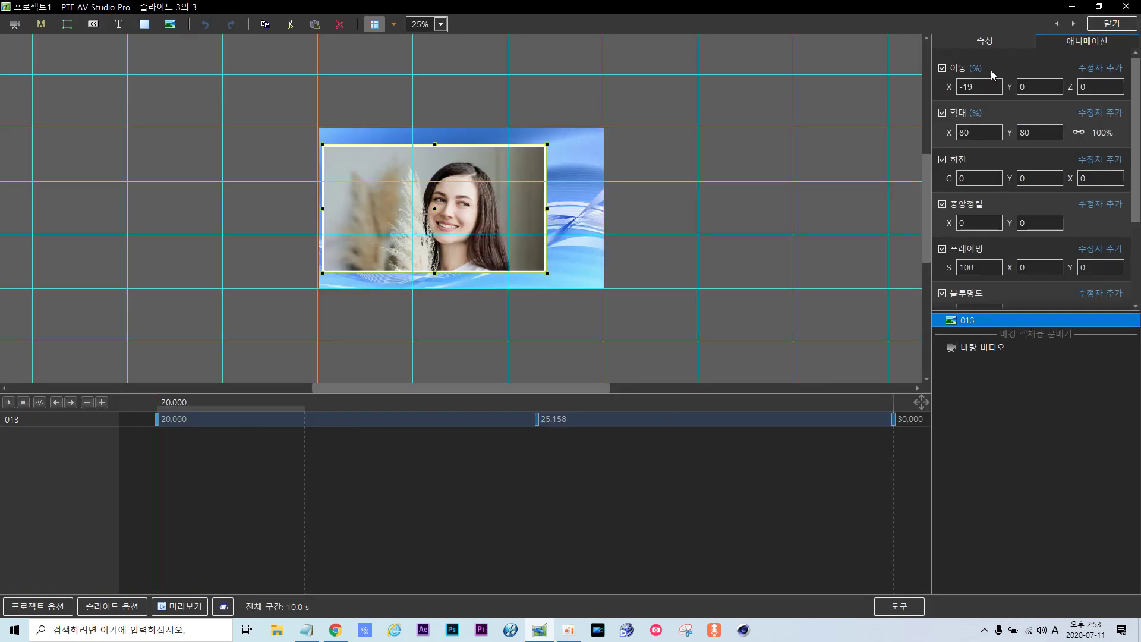
click(983, 41)
click(1117, 94)
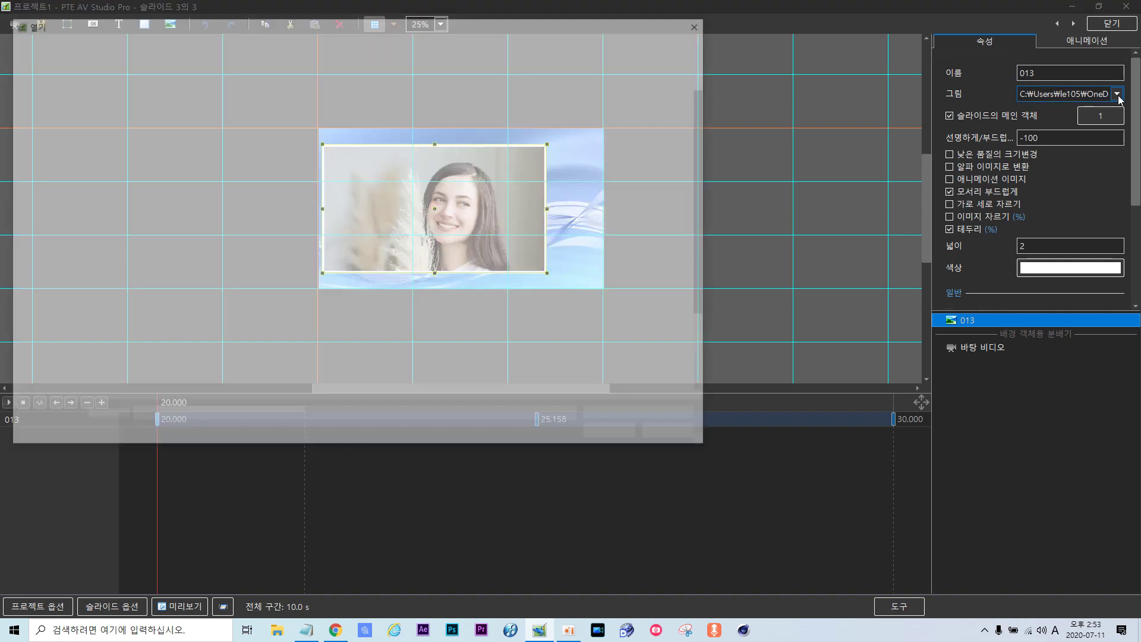
double_click(666, 202)
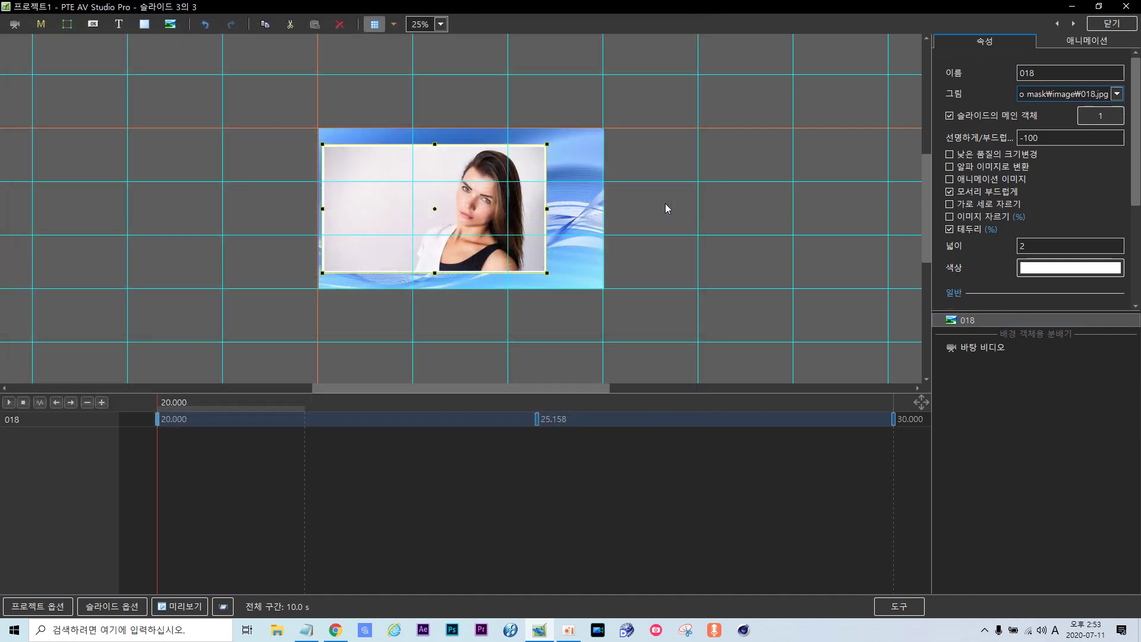
click(1100, 23)
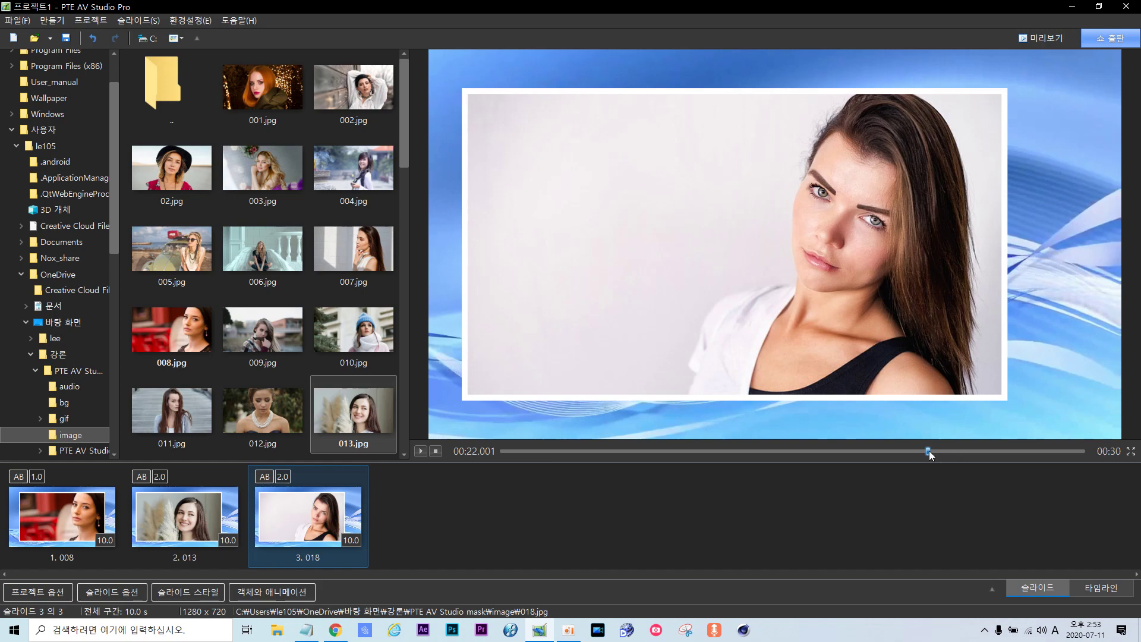
- Play the slideshow from the beginning to review the transition into slide 2, return to slide 008 and pause
drag(928, 451, 403, 465)
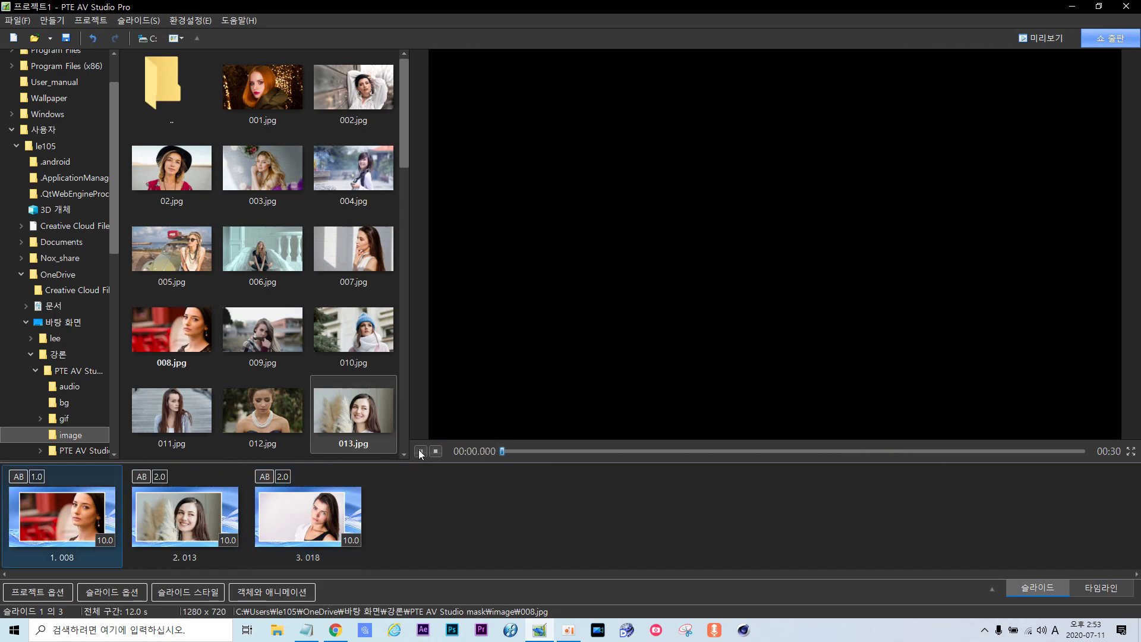
click(420, 451)
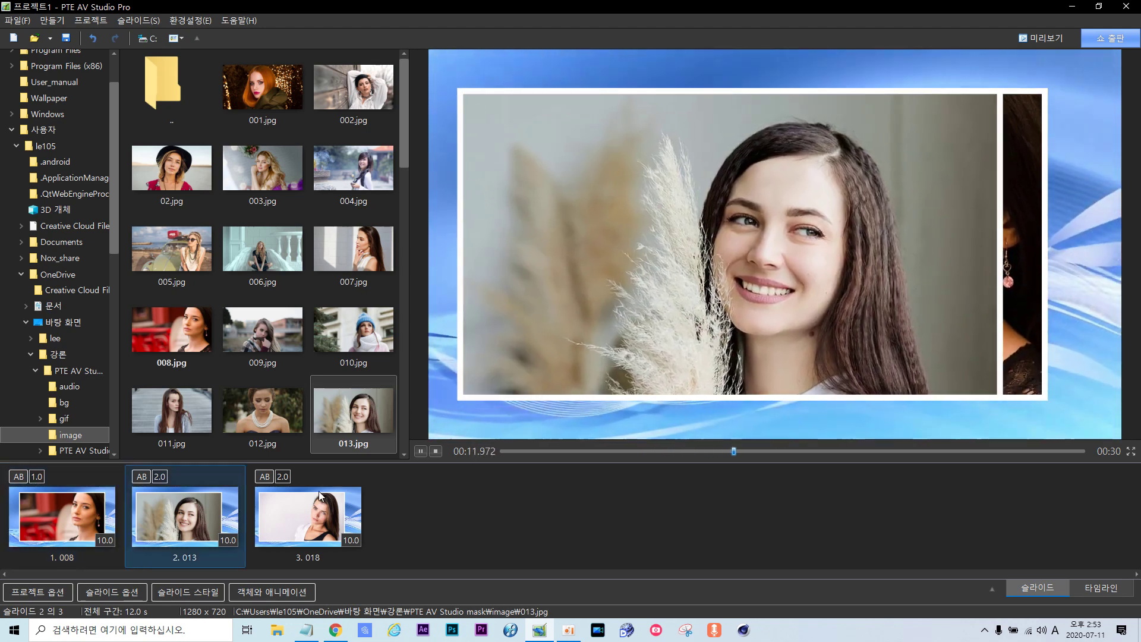
click(63, 520)
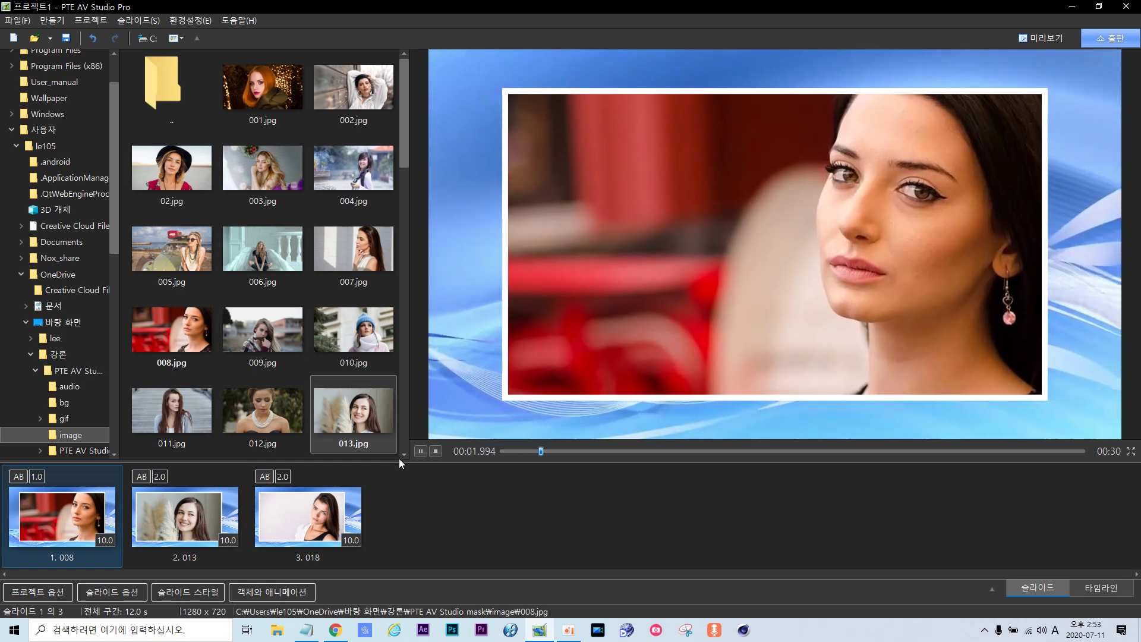
key(space)
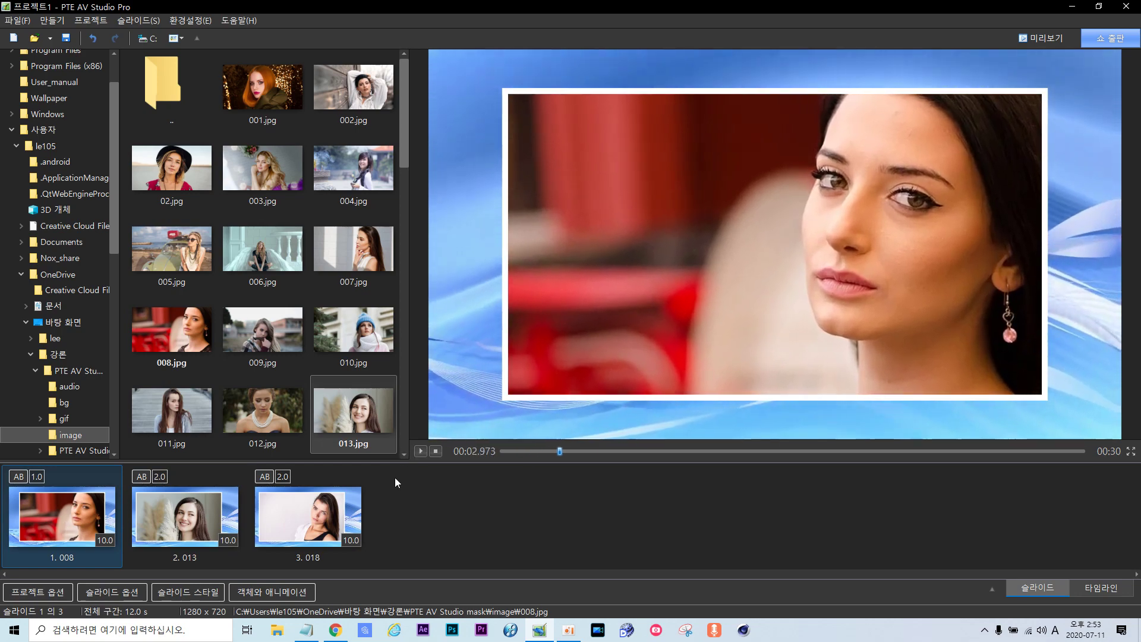
- Open slide 008's objects and animation and add an empty mask at the top level, with no object selected
click(250, 589)
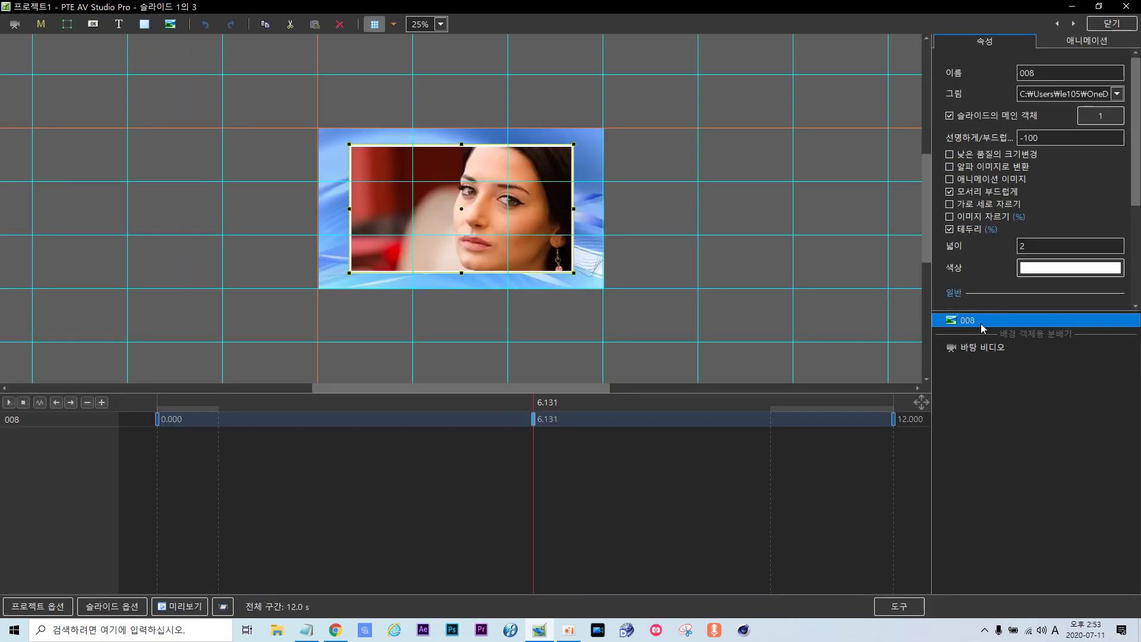
click(965, 380)
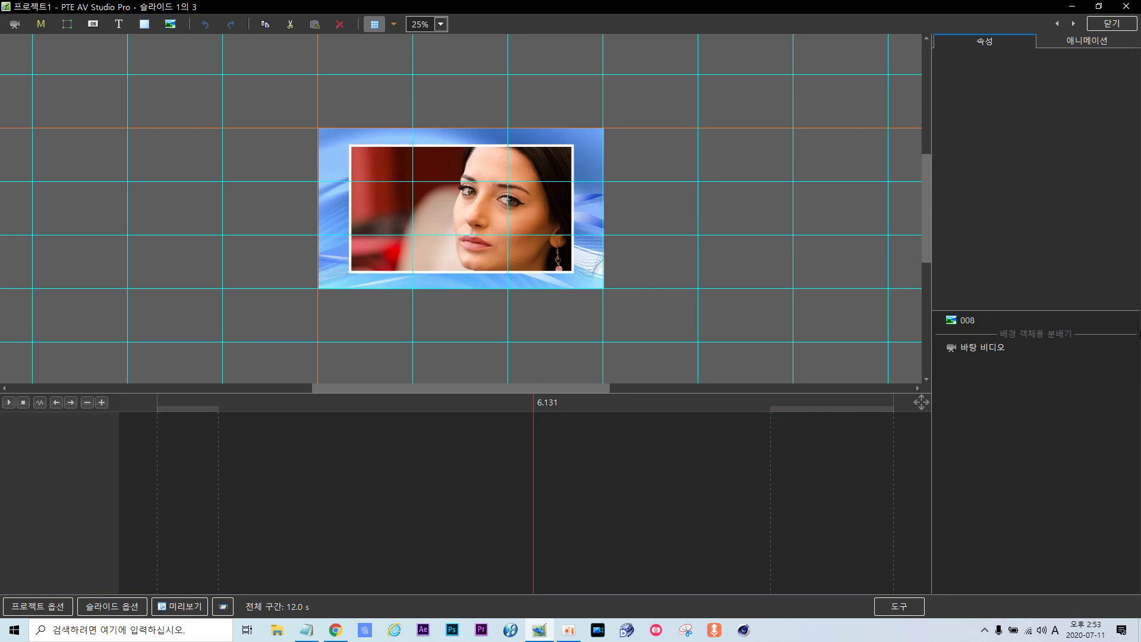
click(42, 28)
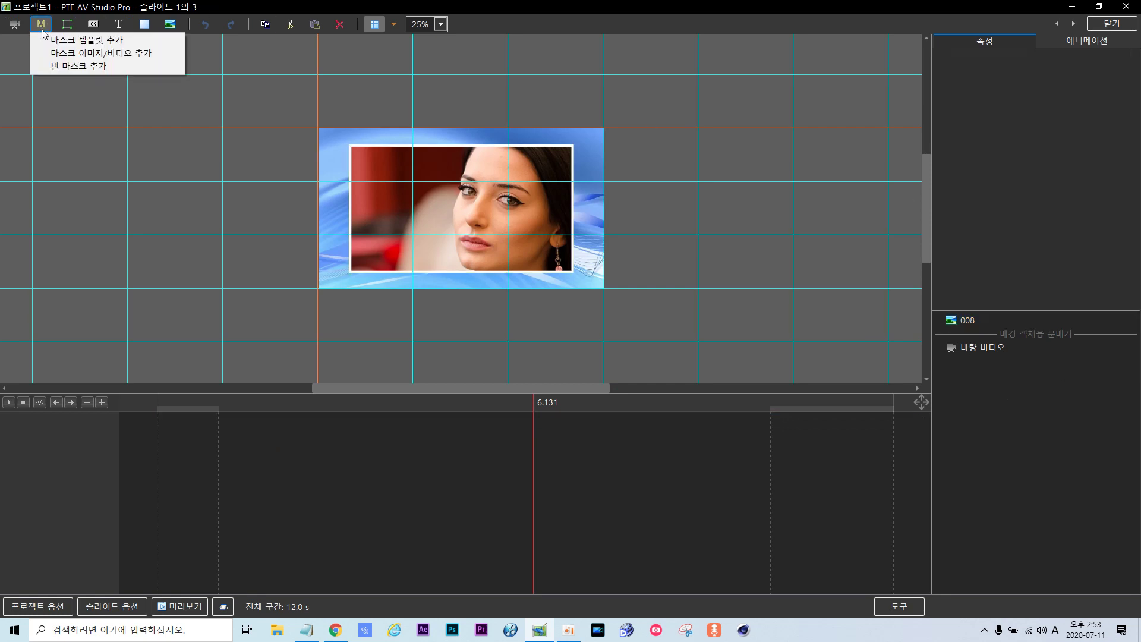
click(60, 70)
- Browse the bg, image and PTE AV Studio aa folders for an image to add to the mask stencil, and cancel the file selection
click(999, 337)
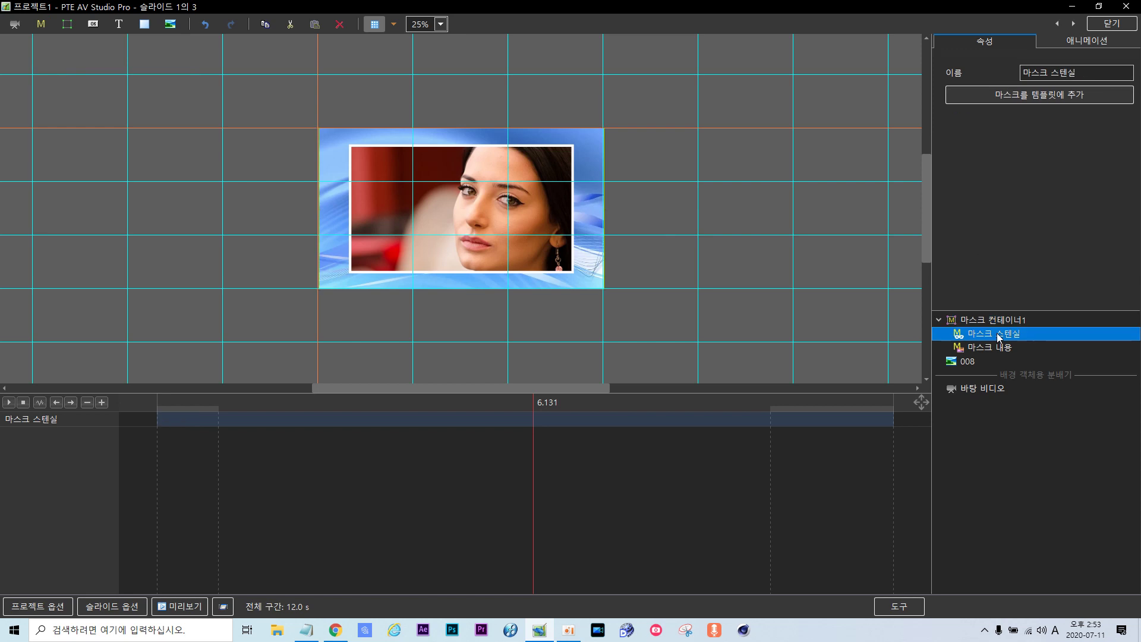
right_click(999, 337)
mouse_move(1022, 341)
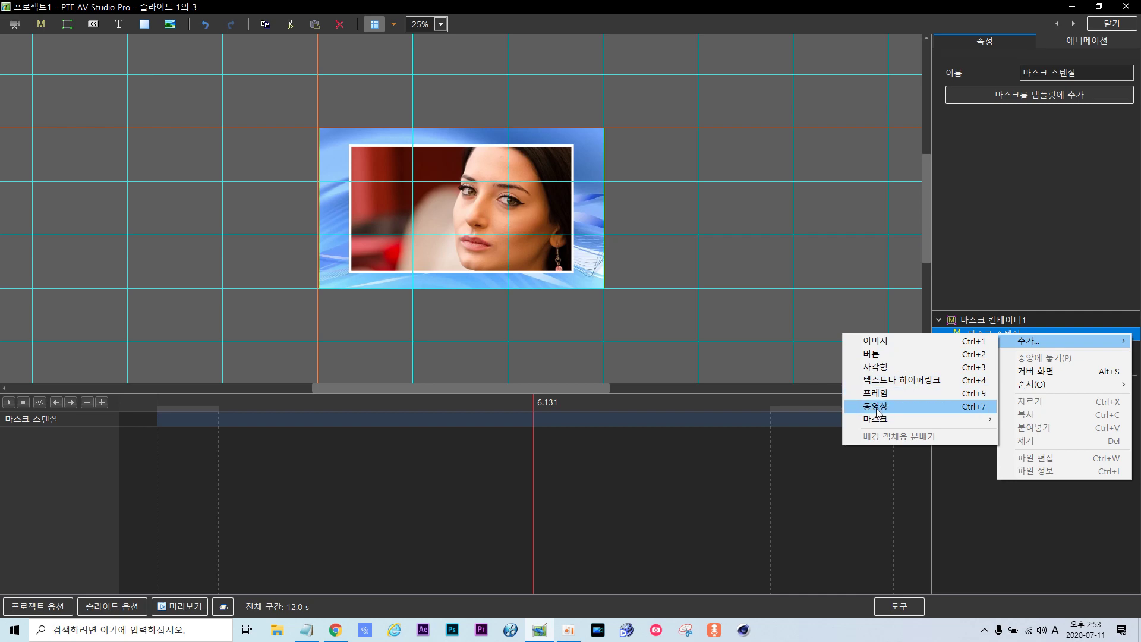
click(885, 342)
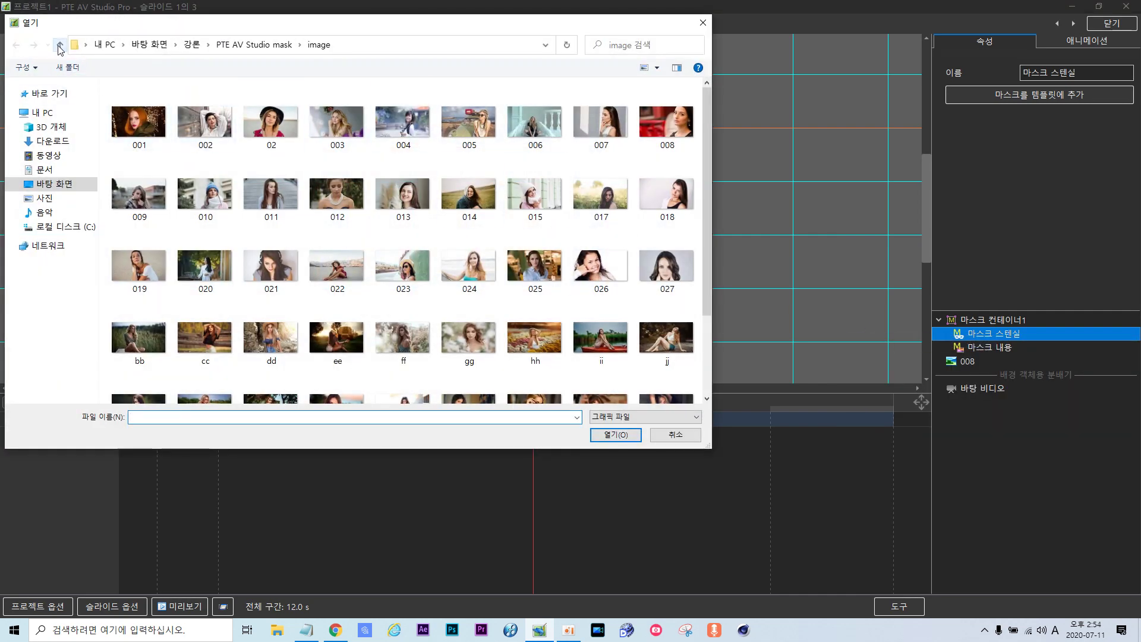
click(60, 46)
click(58, 184)
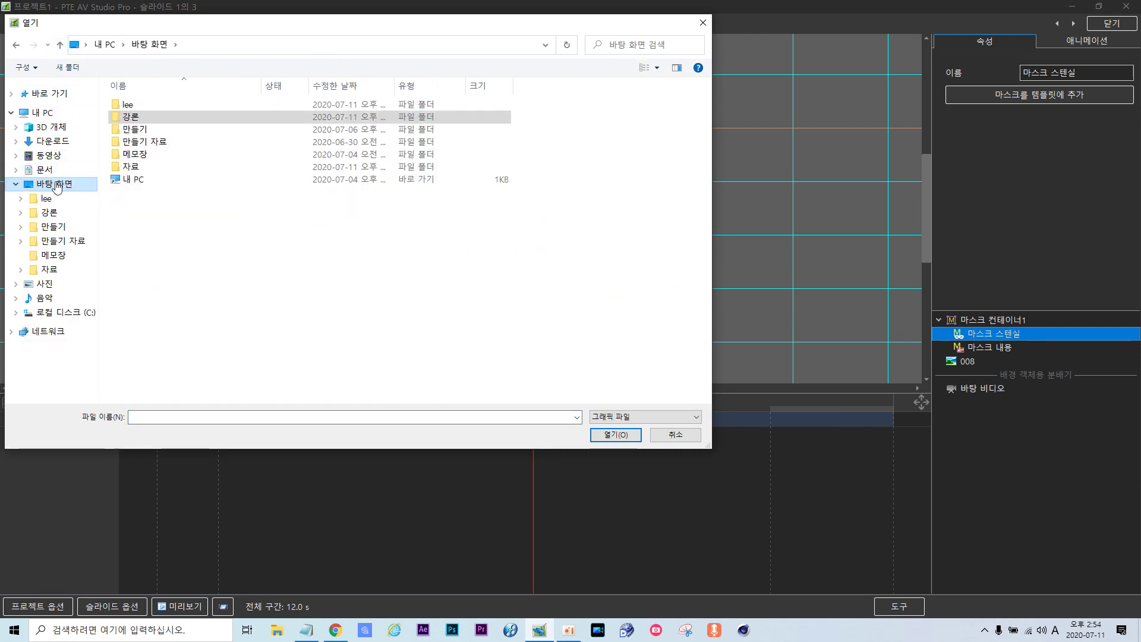
double_click(134, 117)
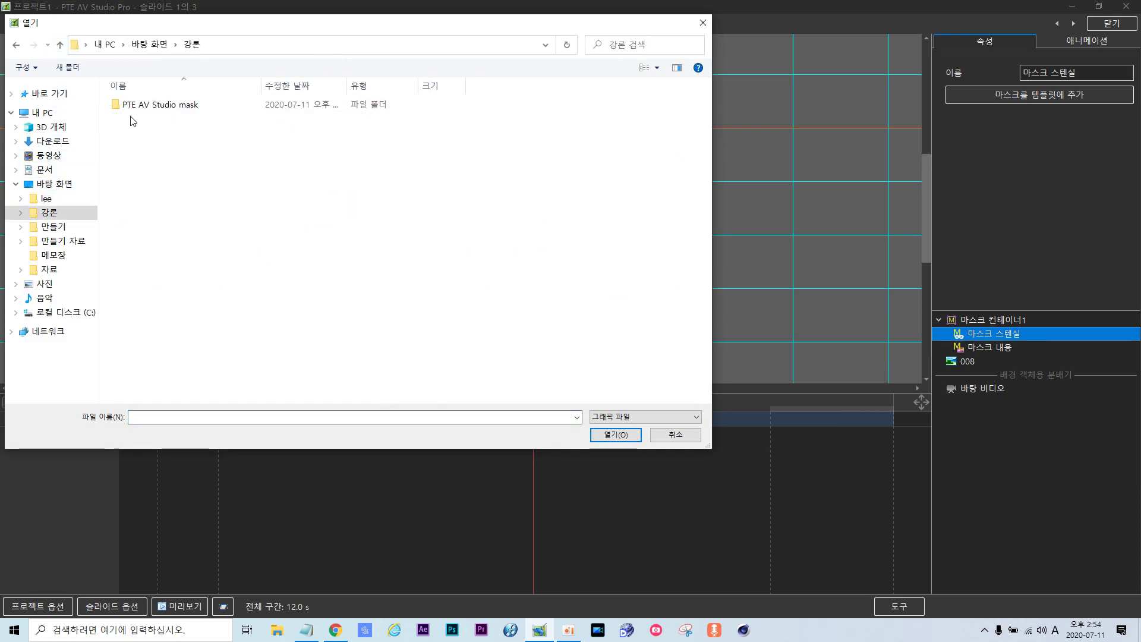
double_click(145, 106)
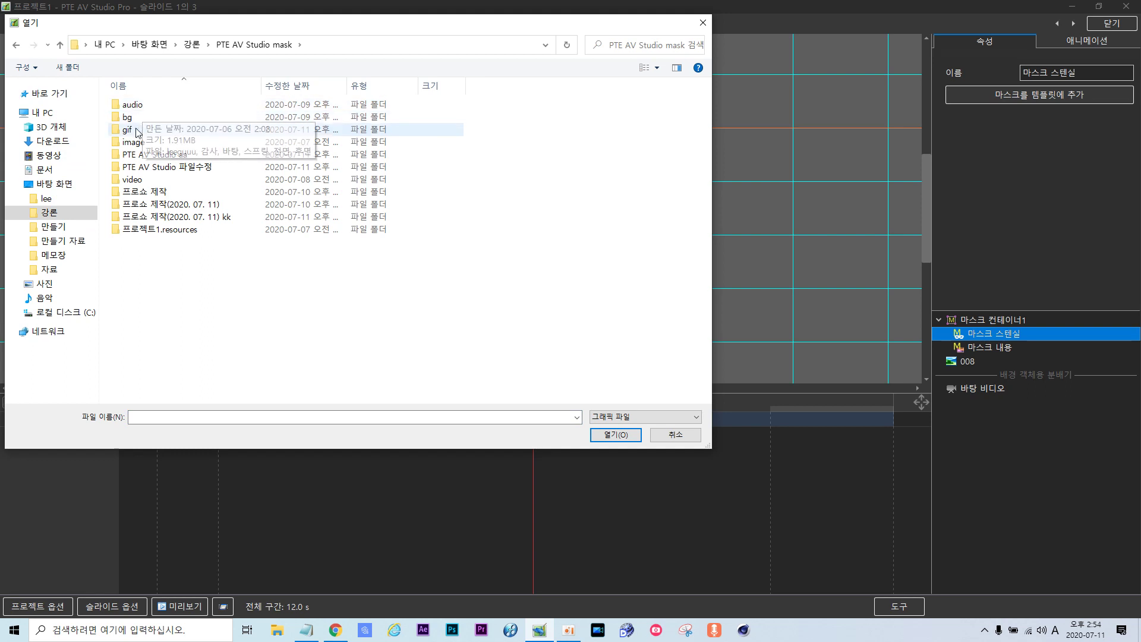
click(138, 122)
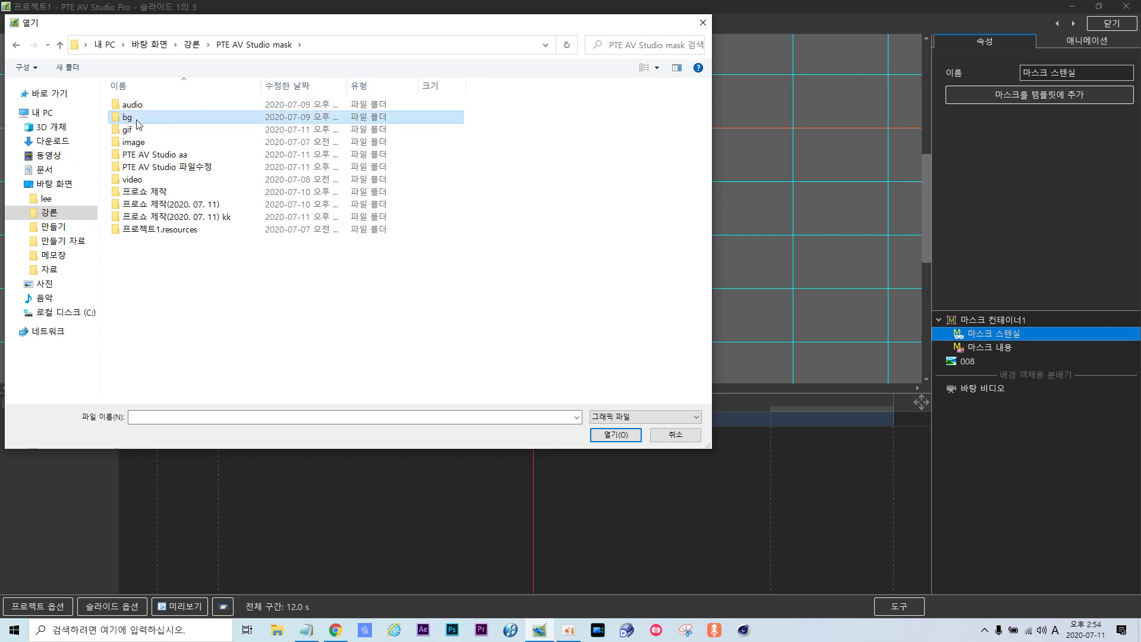
double_click(137, 121)
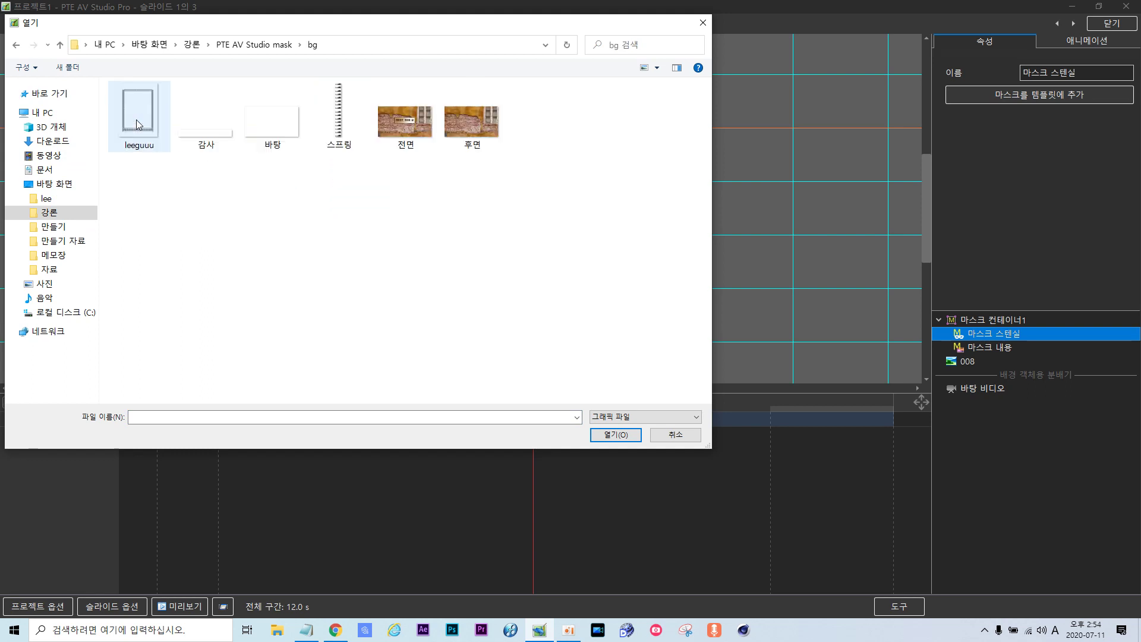
click(60, 45)
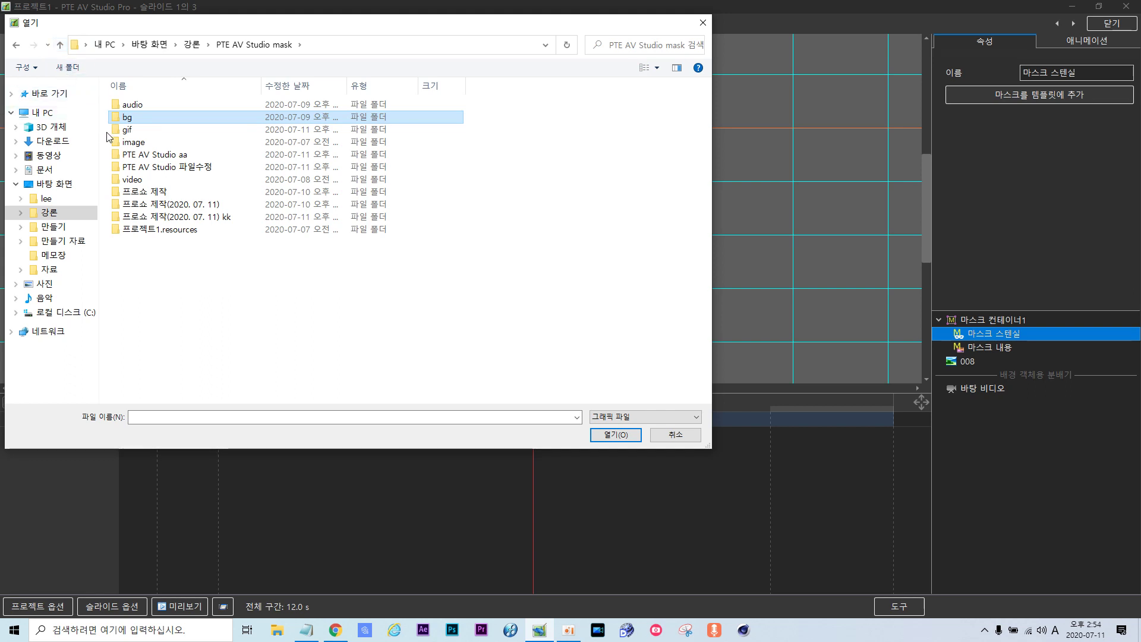
click(136, 145)
double_click(136, 146)
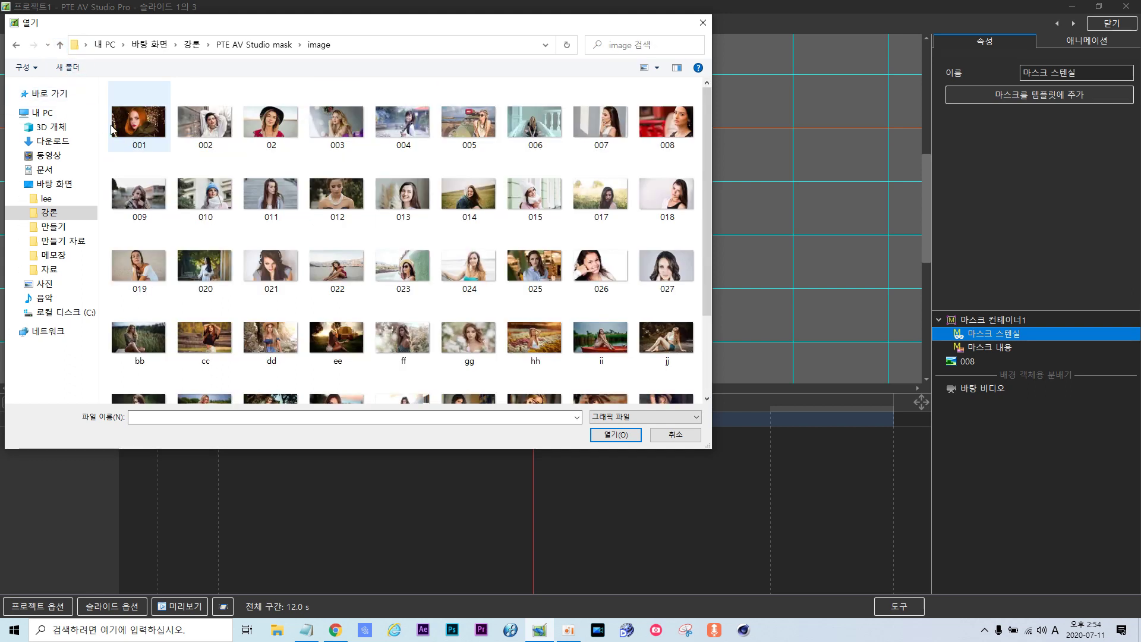
click(60, 45)
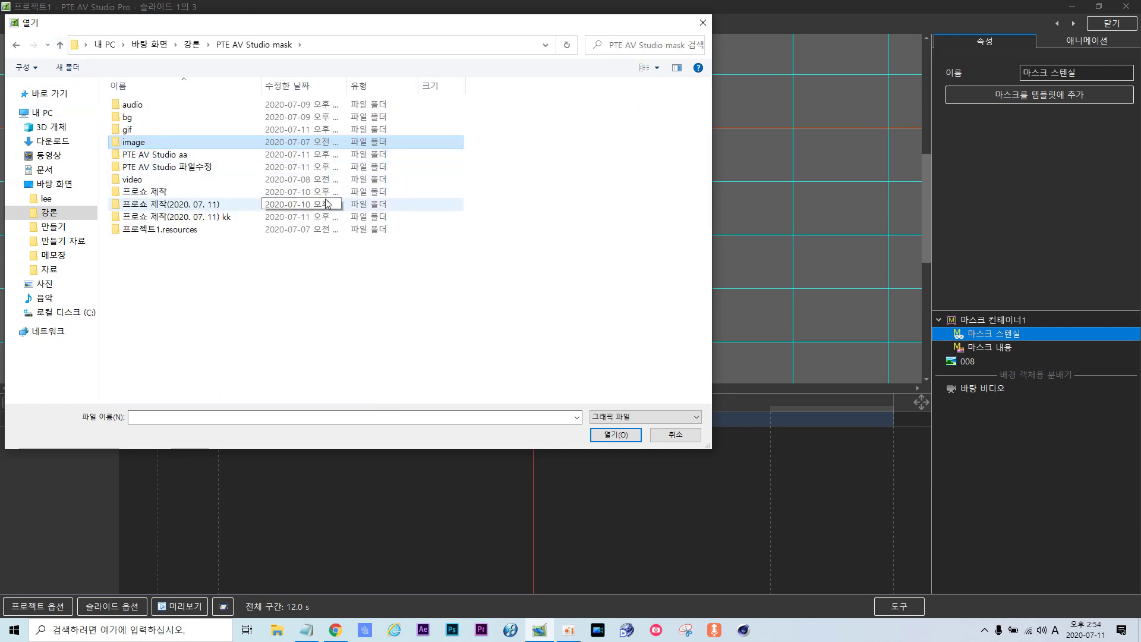
double_click(156, 156)
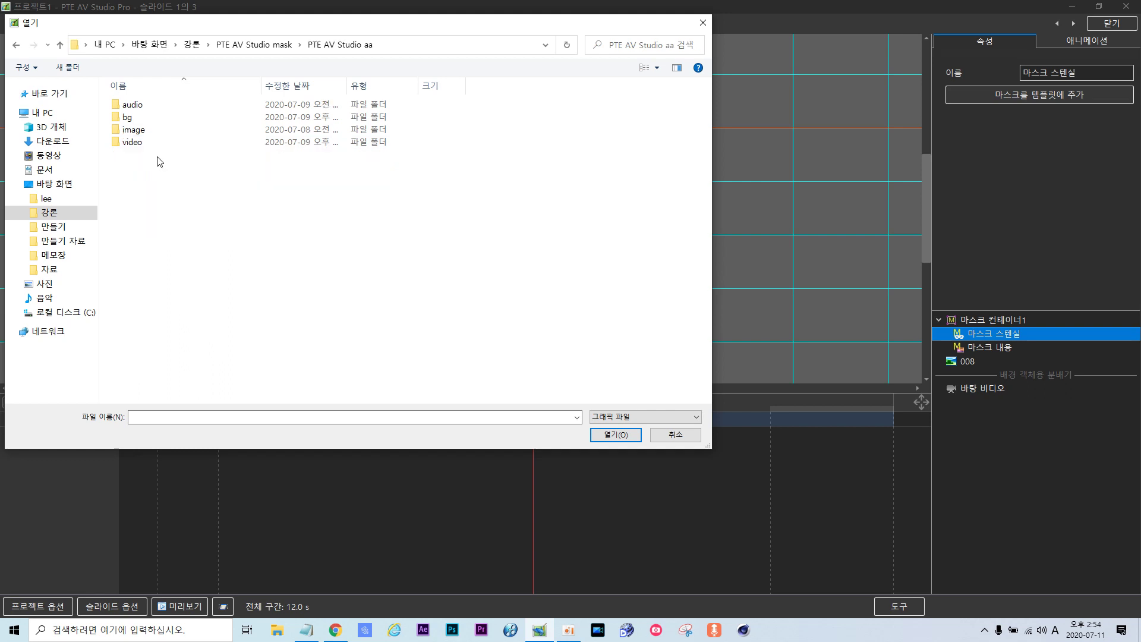
click(702, 22)
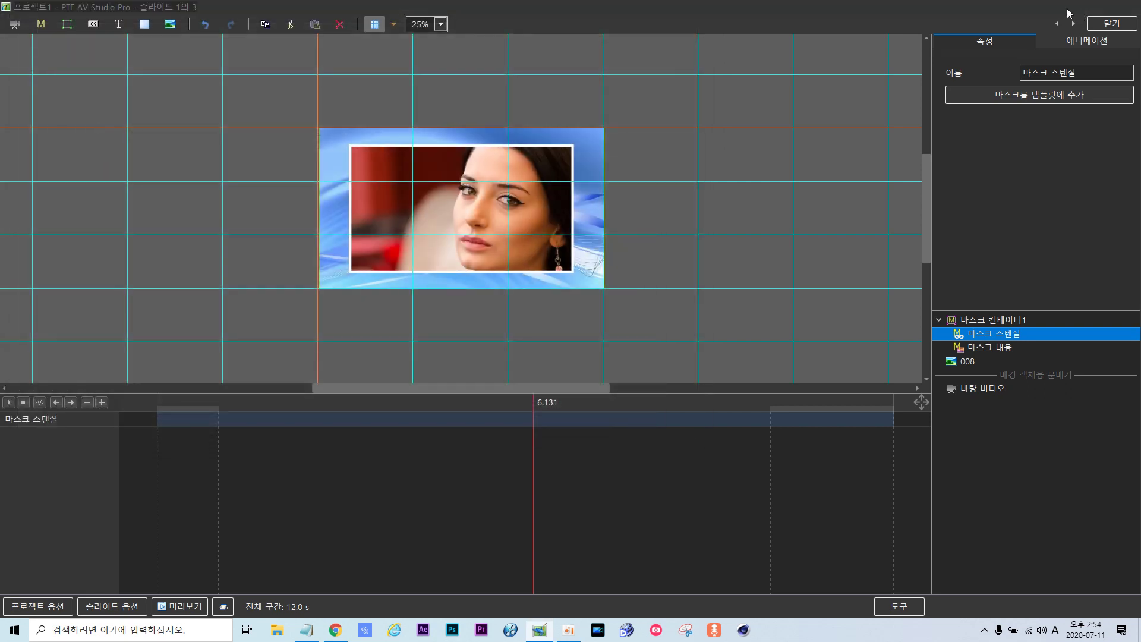
- Check the contents of the lee folder on the desktop, close it and return to the PTE AV Studio object editor
click(1072, 7)
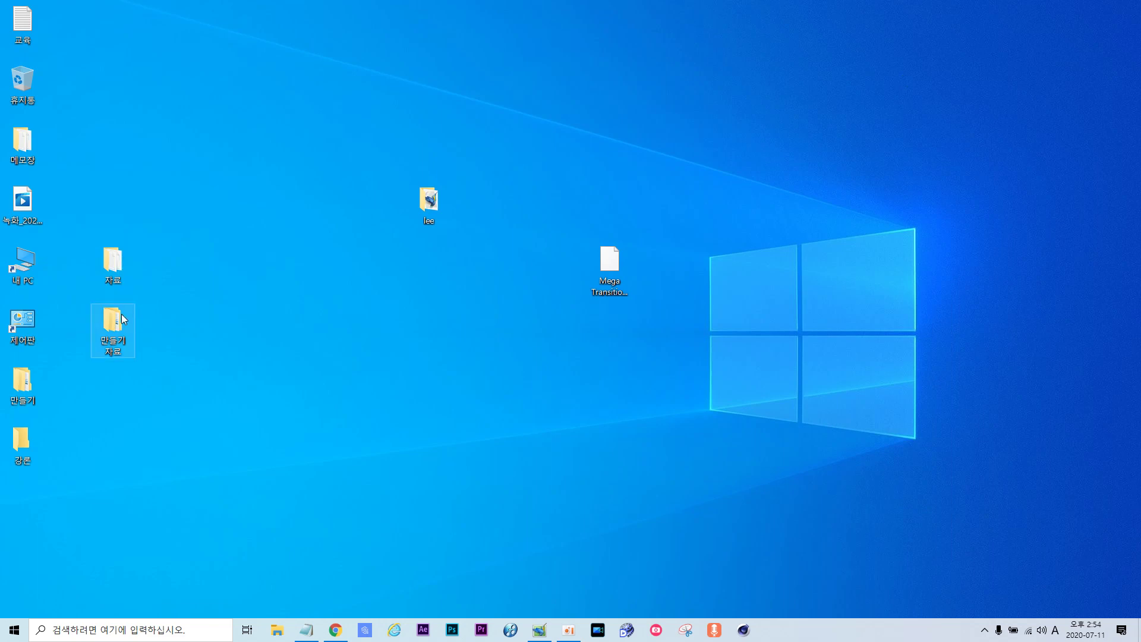
double_click(419, 197)
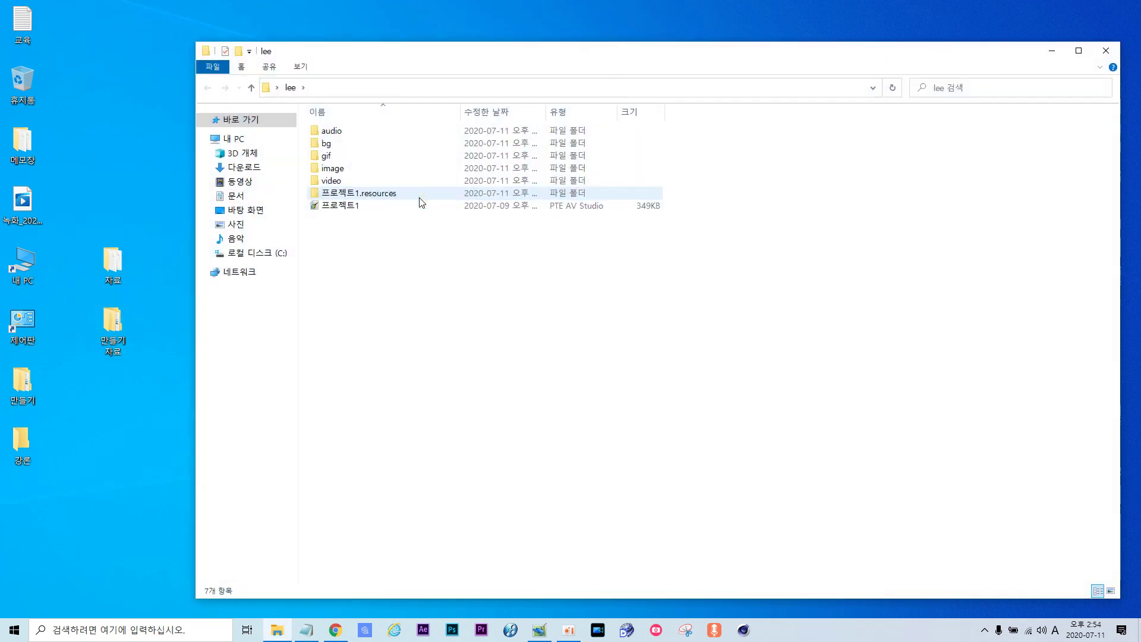
click(1106, 50)
click(540, 631)
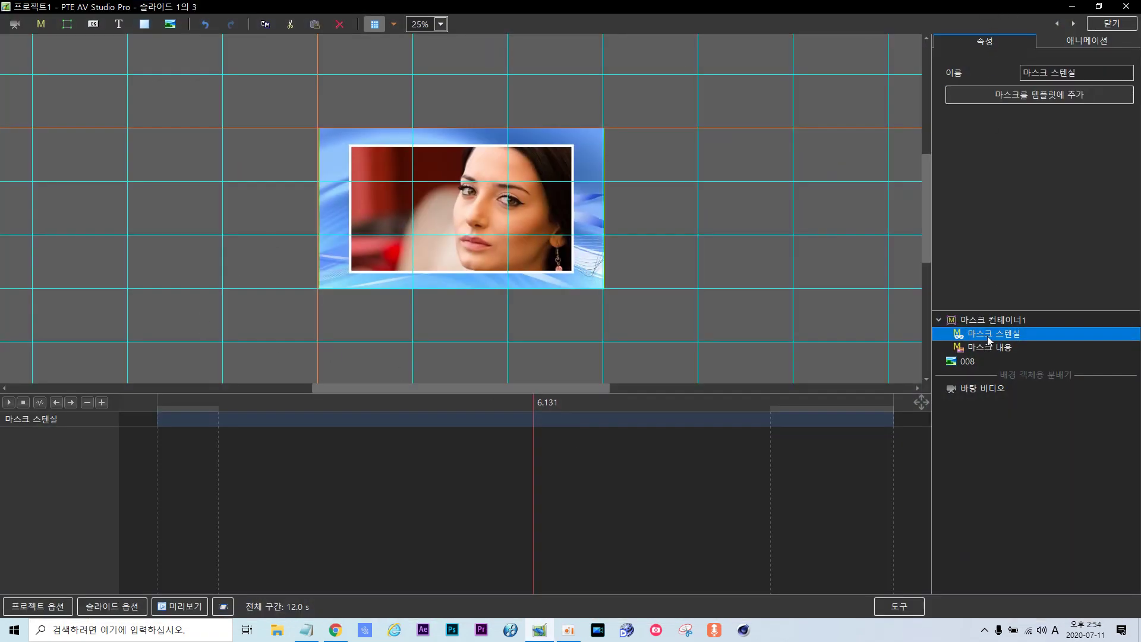
- Add the animated image 158 from the desktop's lee\gif folder to the mask stencil
click(169, 25)
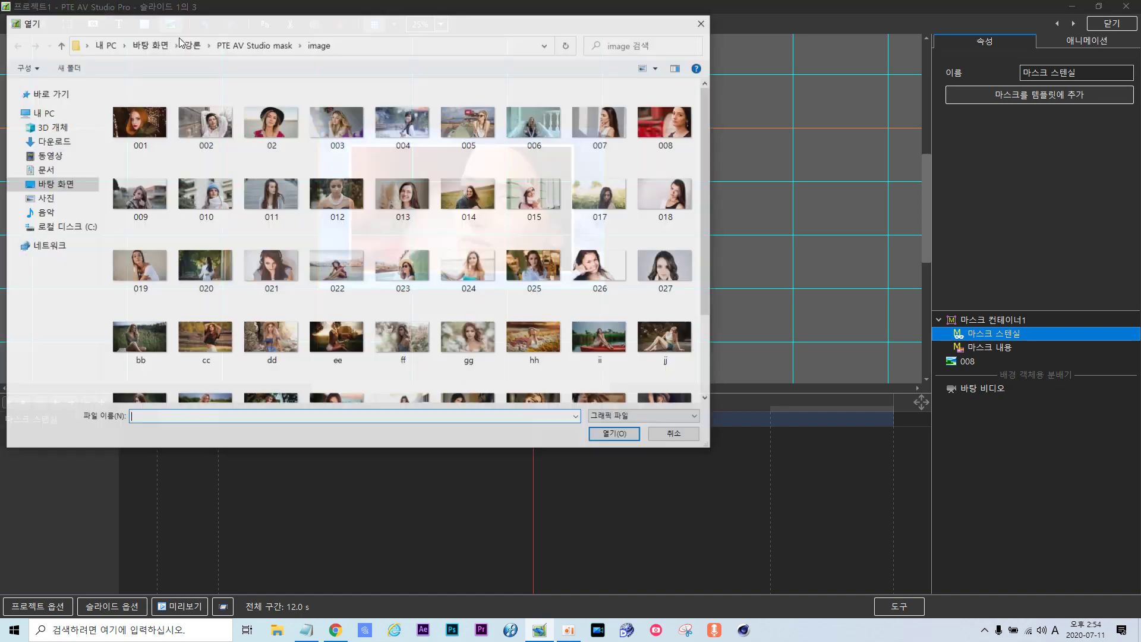
click(55, 184)
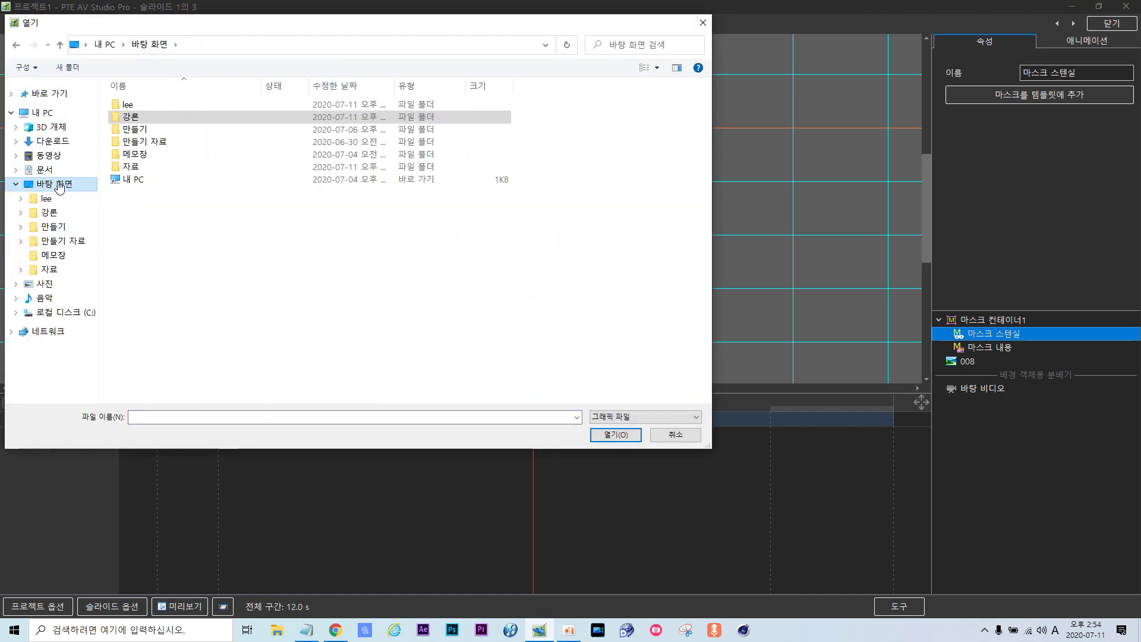
double_click(125, 105)
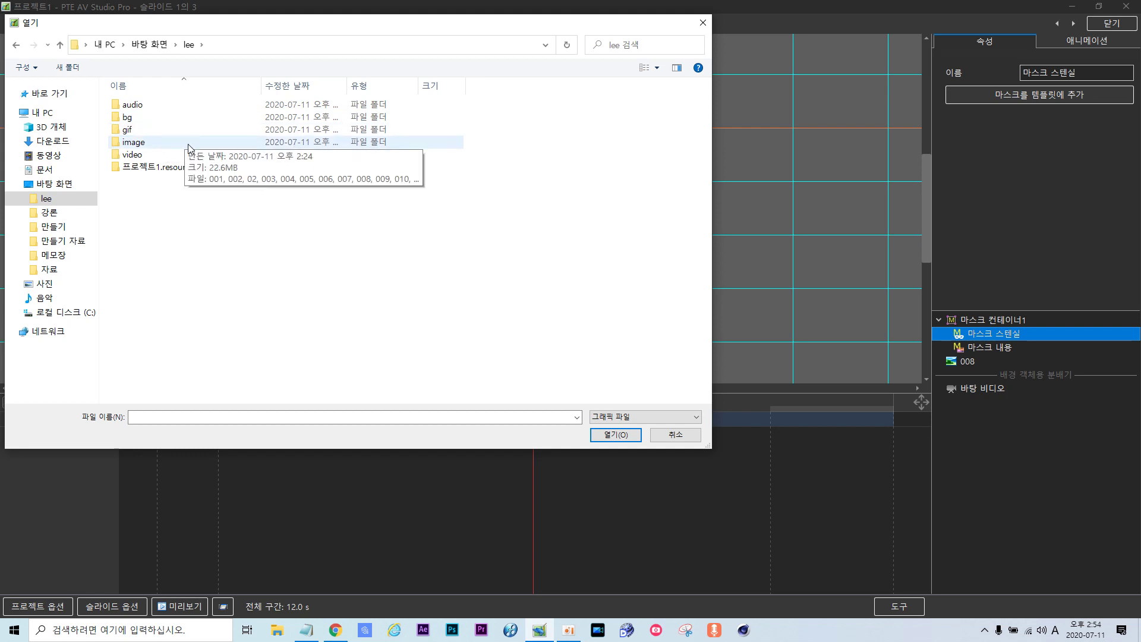
double_click(151, 122)
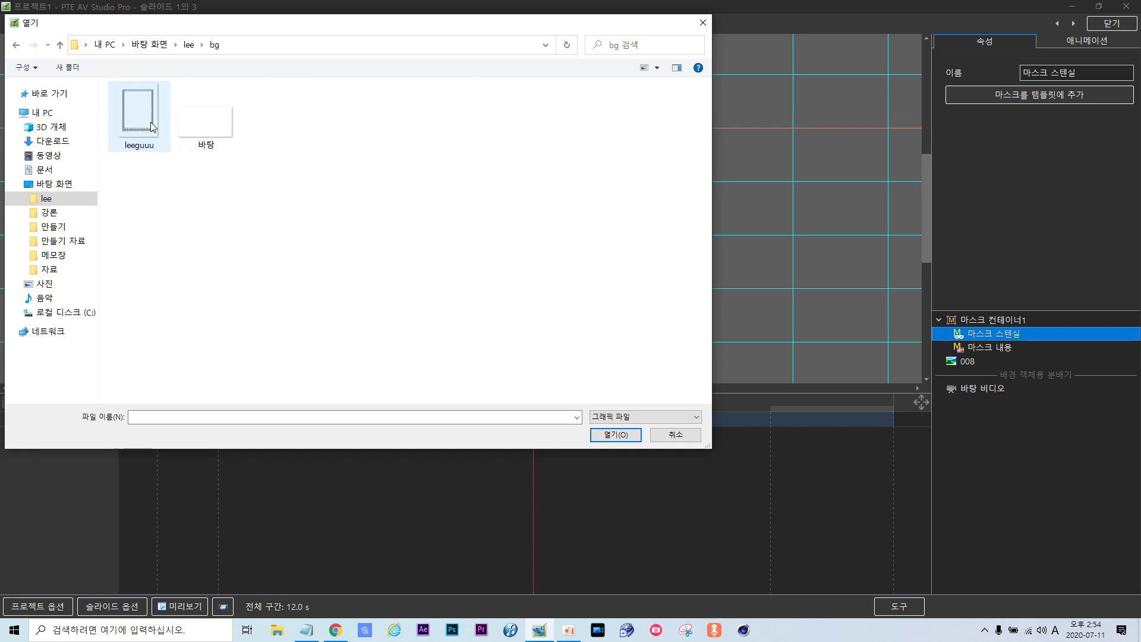
click(59, 45)
double_click(119, 130)
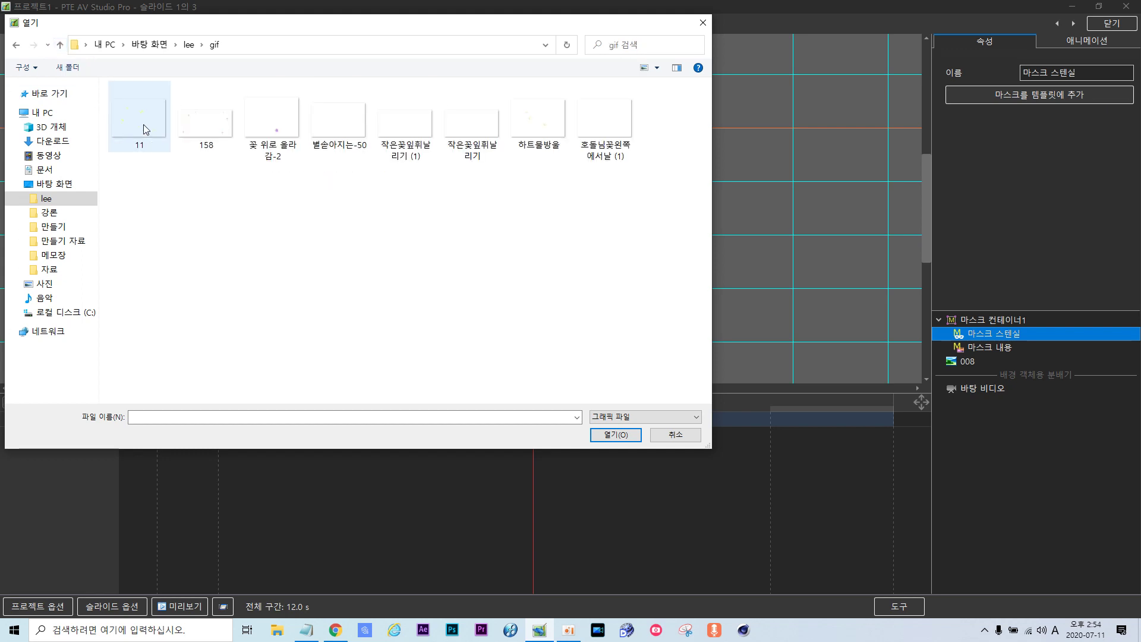
double_click(216, 124)
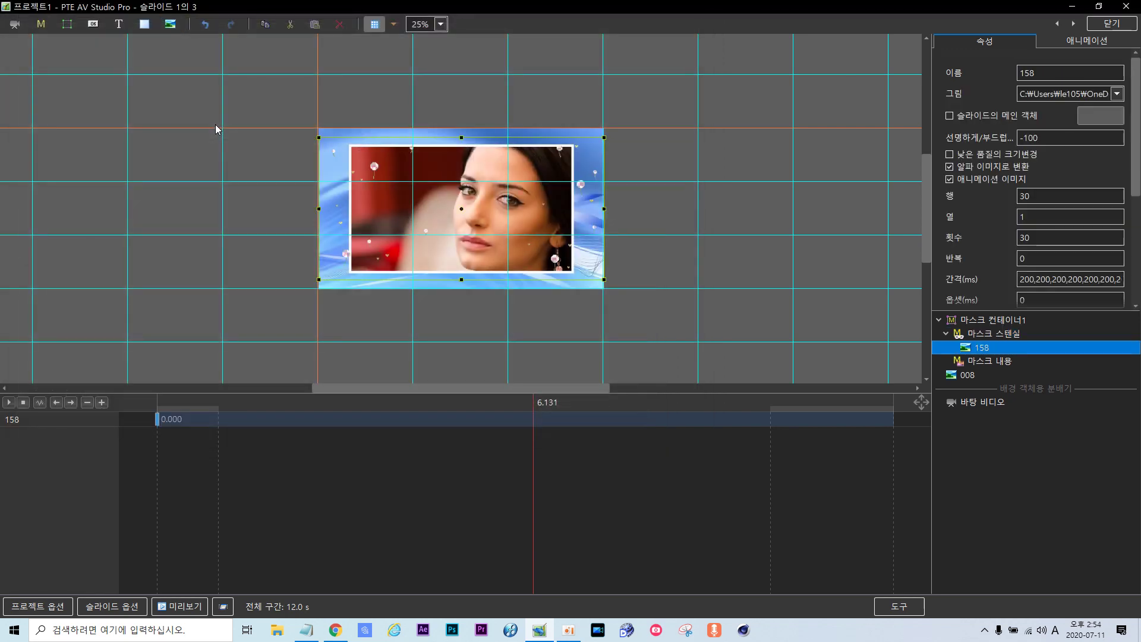
- Add the image 바탕 from the lee\bg folder to the mask content, collapse the mask container and close the object editor
right_click(997, 363)
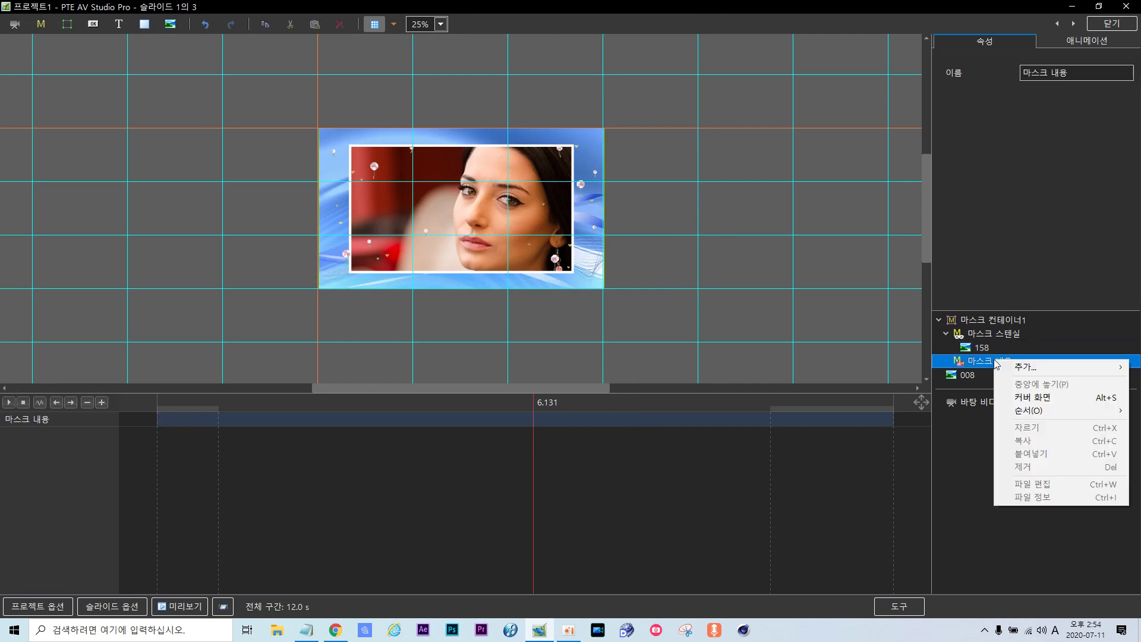
mouse_move(1008, 368)
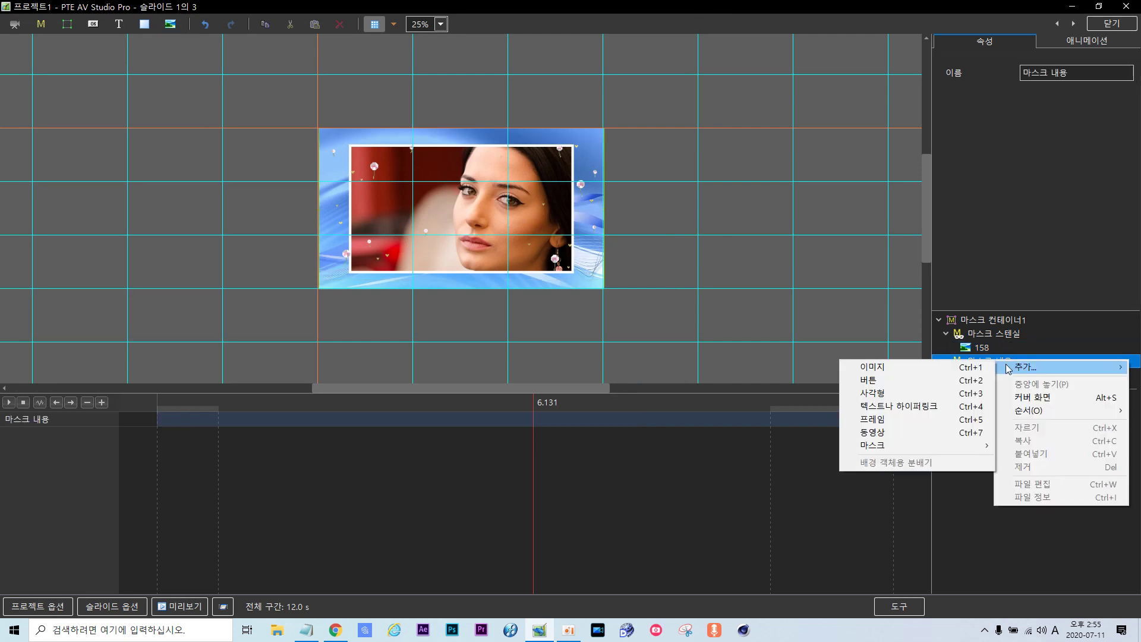
click(933, 370)
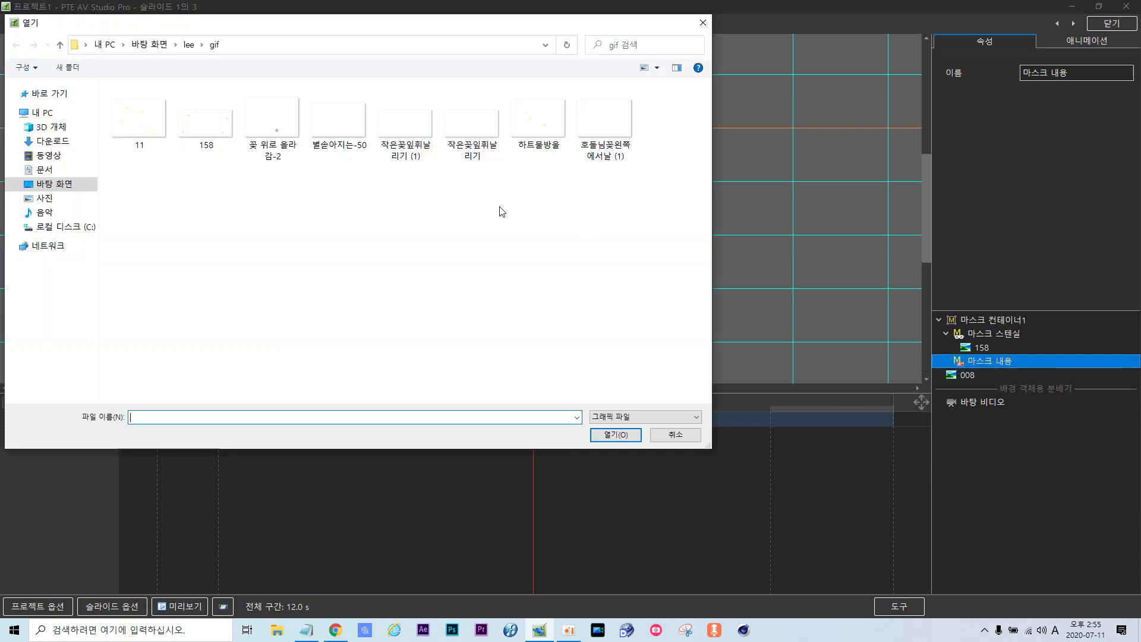
click(60, 44)
double_click(126, 117)
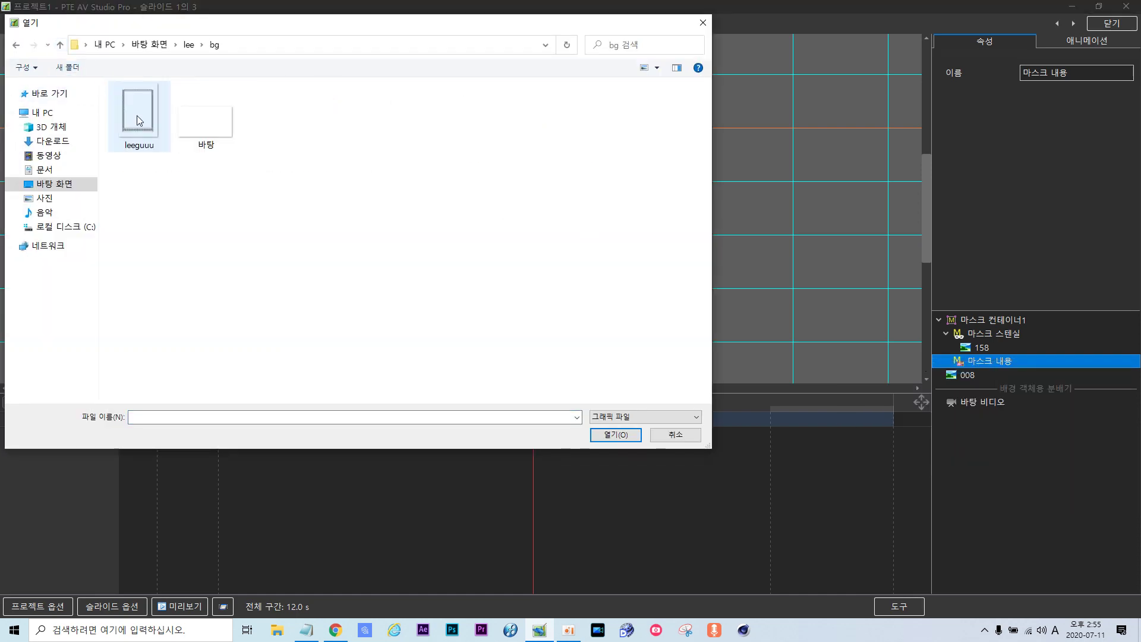
double_click(195, 119)
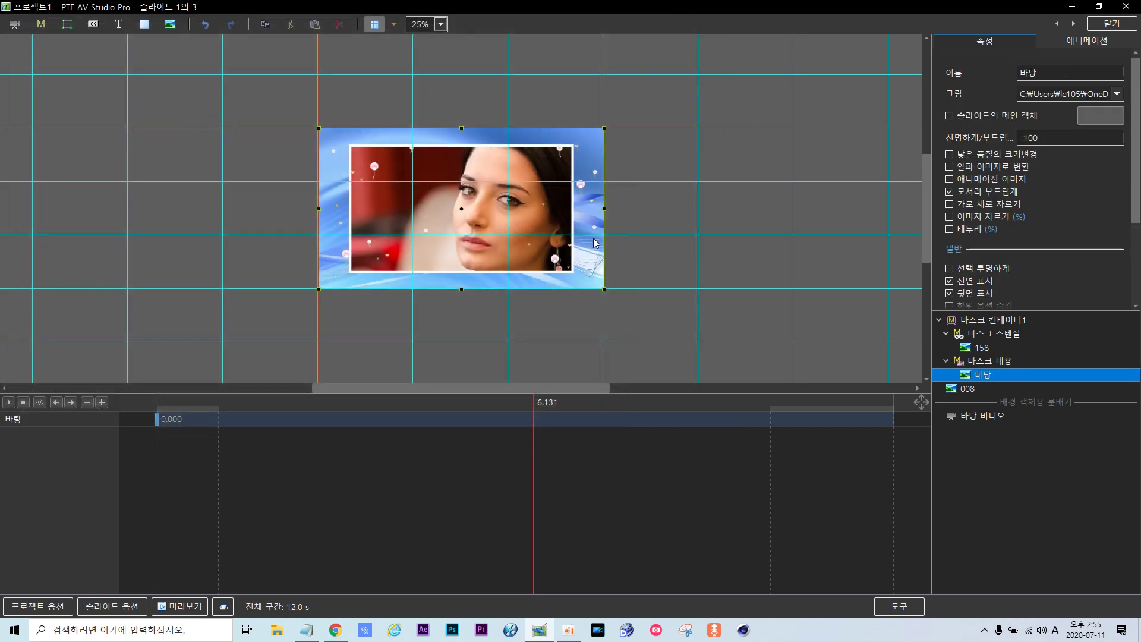
click(939, 321)
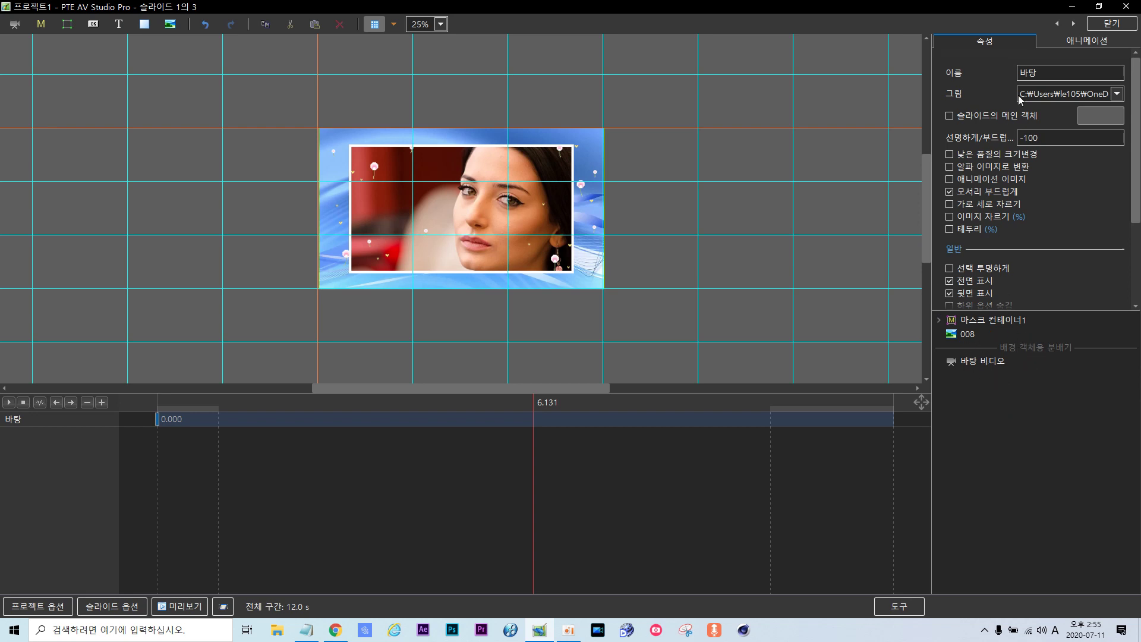
click(1107, 23)
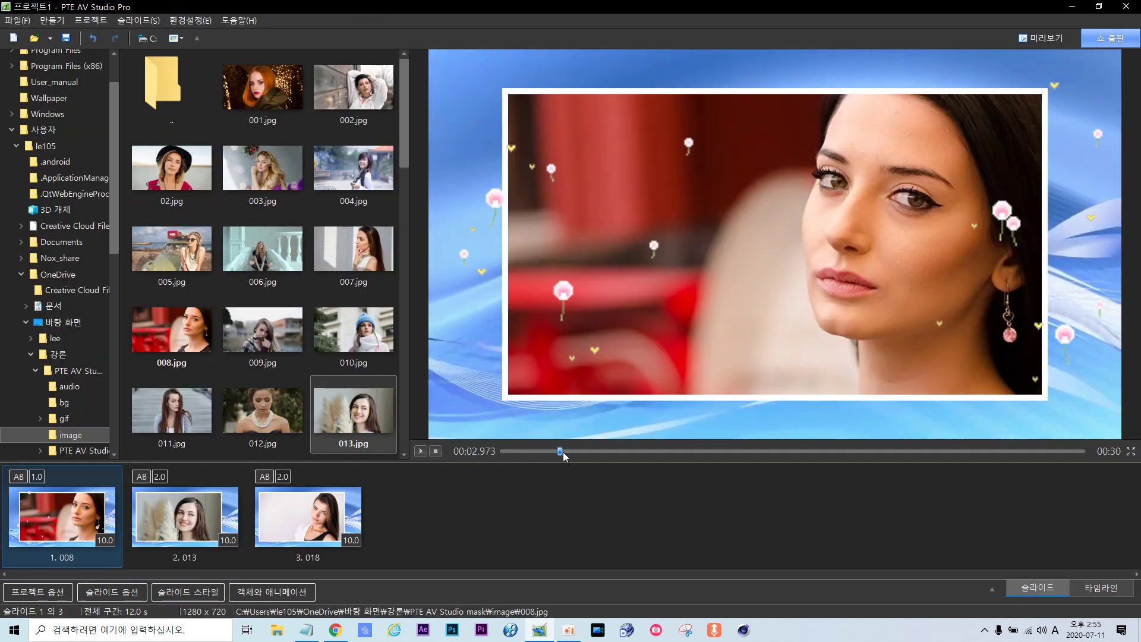
- Play the slideshow from the beginning to review the mask effect and transitions, and pause on slide 3
drag(555, 451, 494, 452)
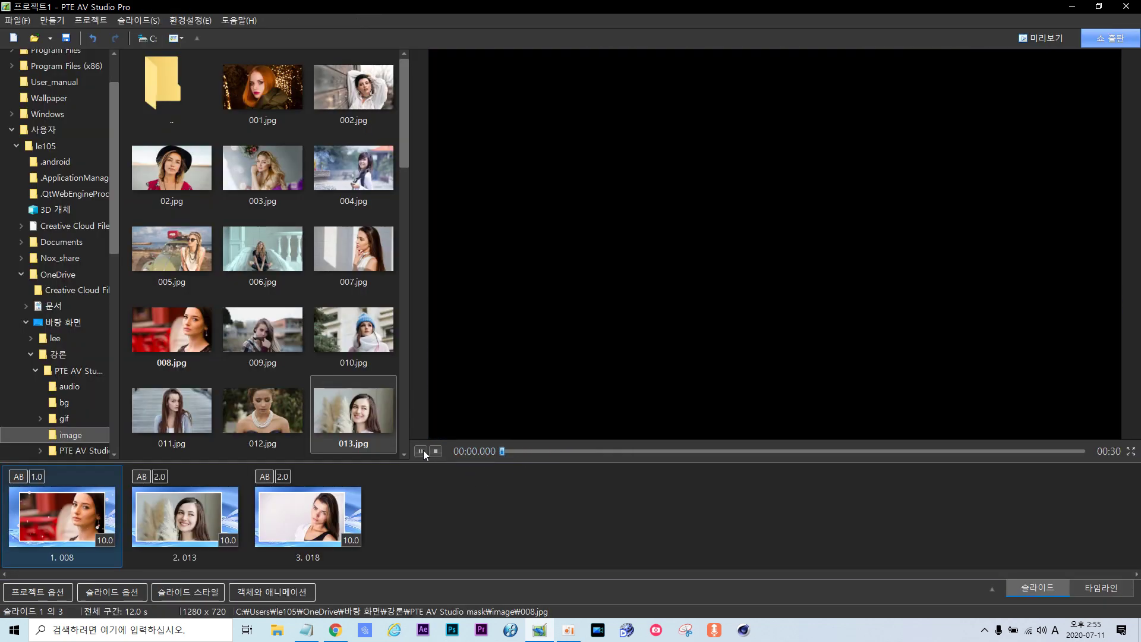
click(420, 451)
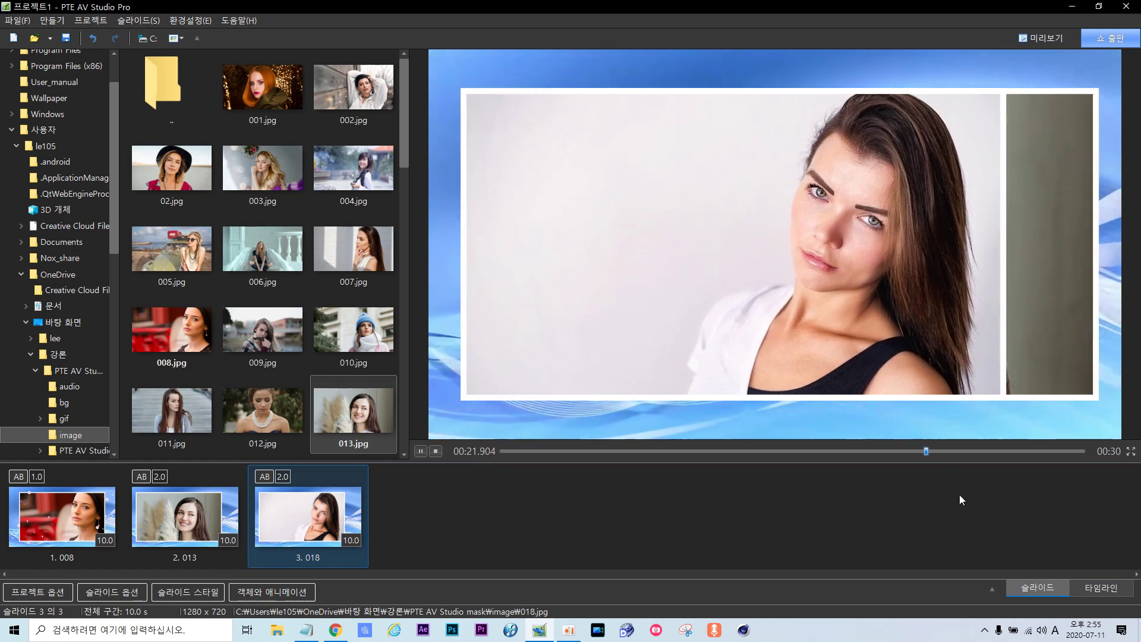
click(420, 453)
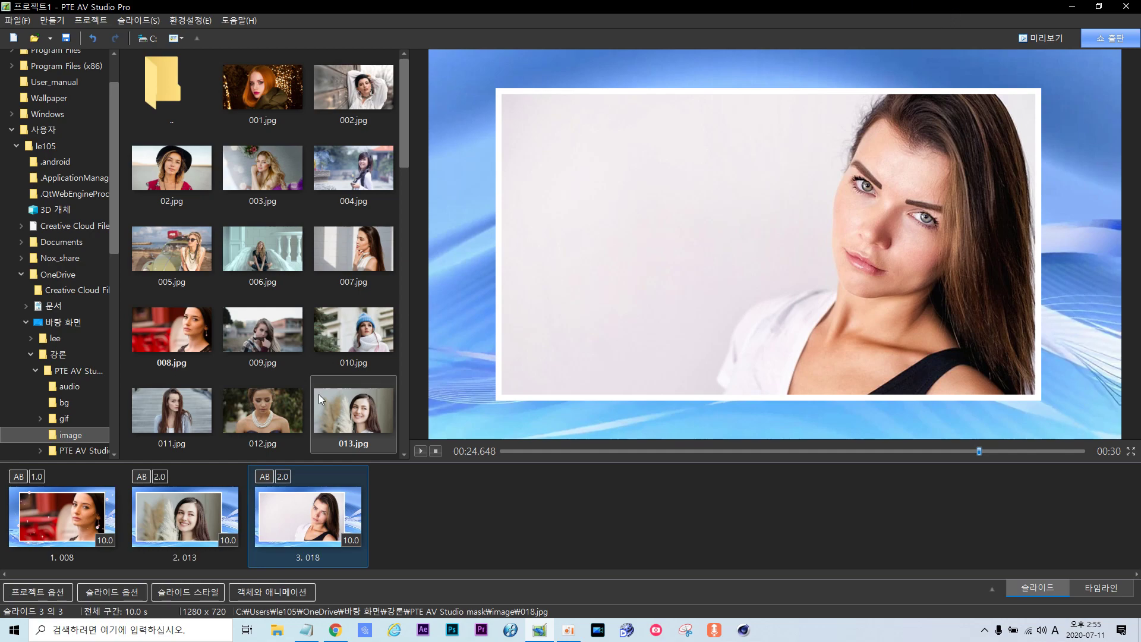
- Examine slide 3's transition management options and the Mega Transitions Pack variations, and cancel the slide options without changes
click(263, 479)
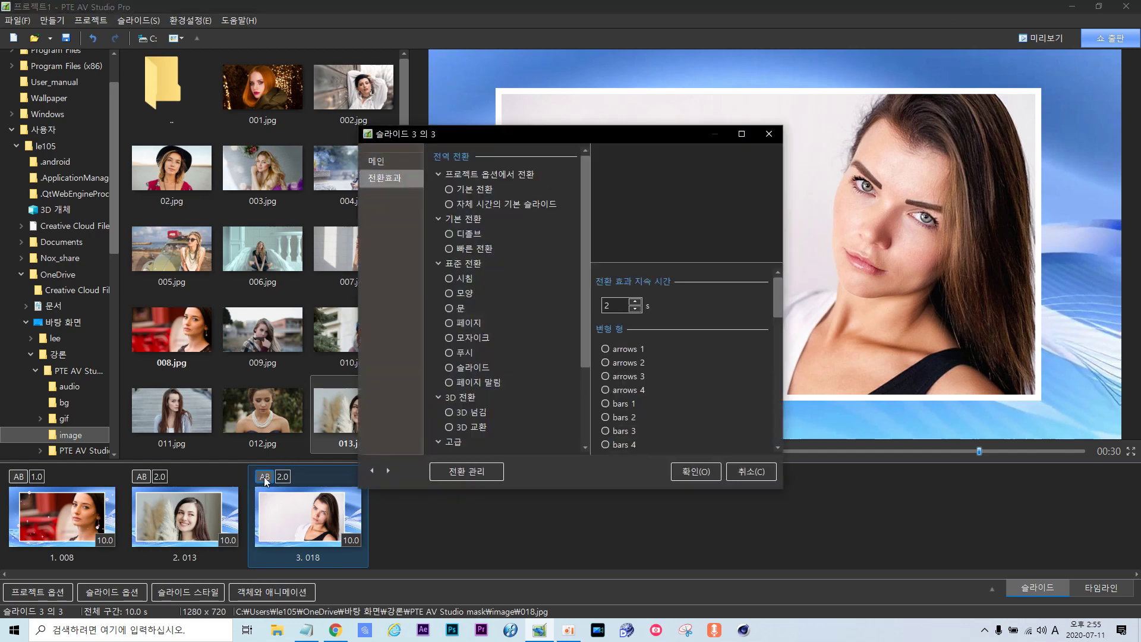
click(451, 470)
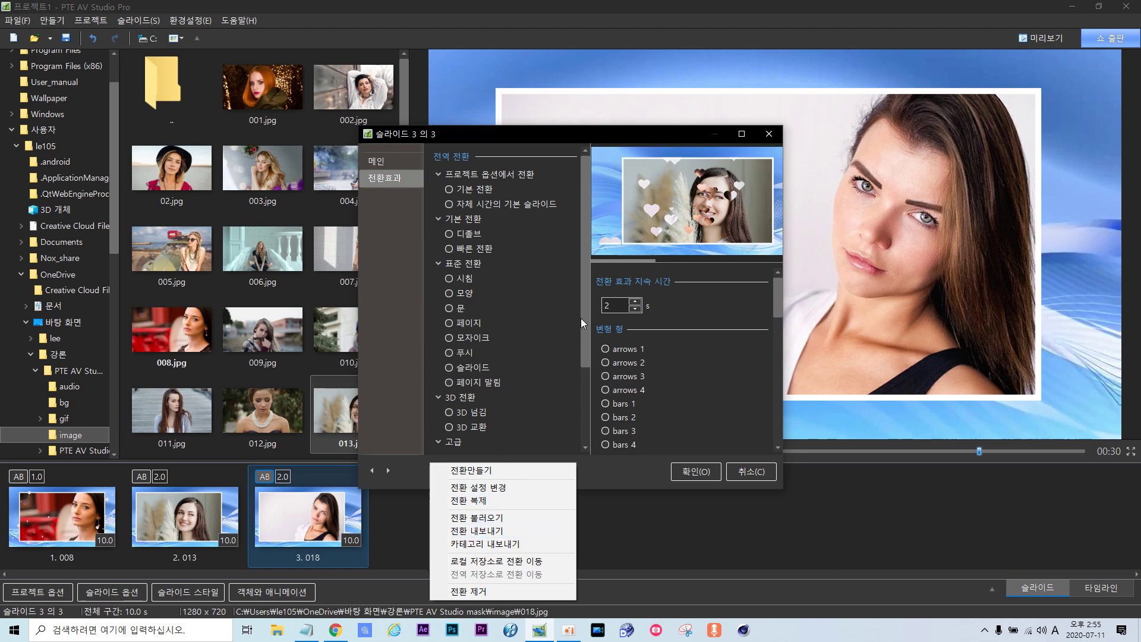
click(472, 518)
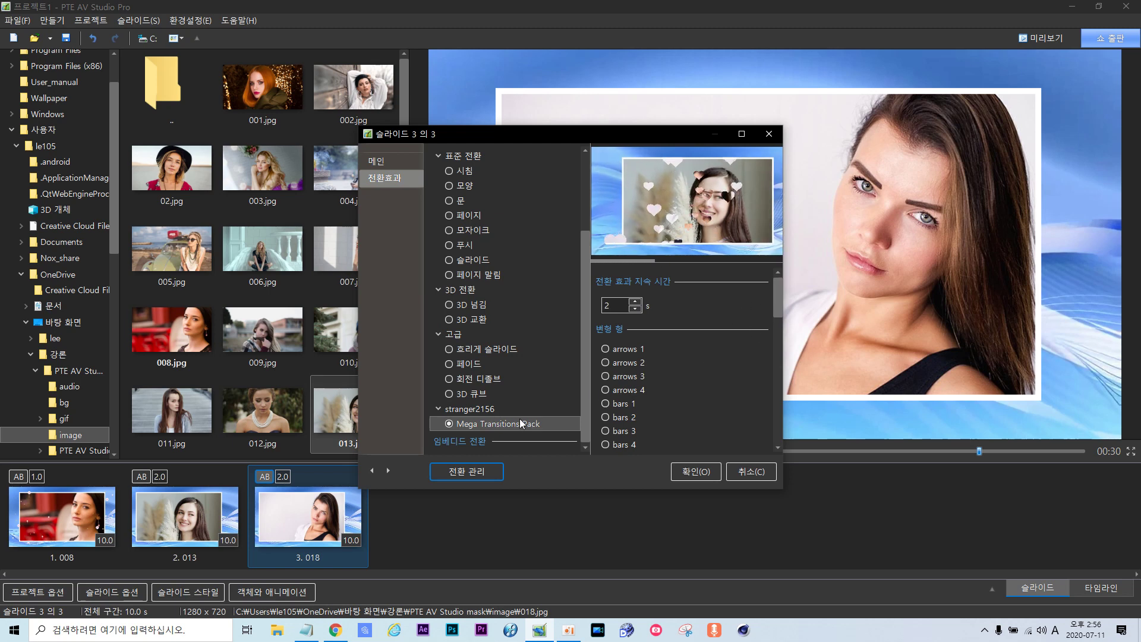
drag(780, 308, 779, 400)
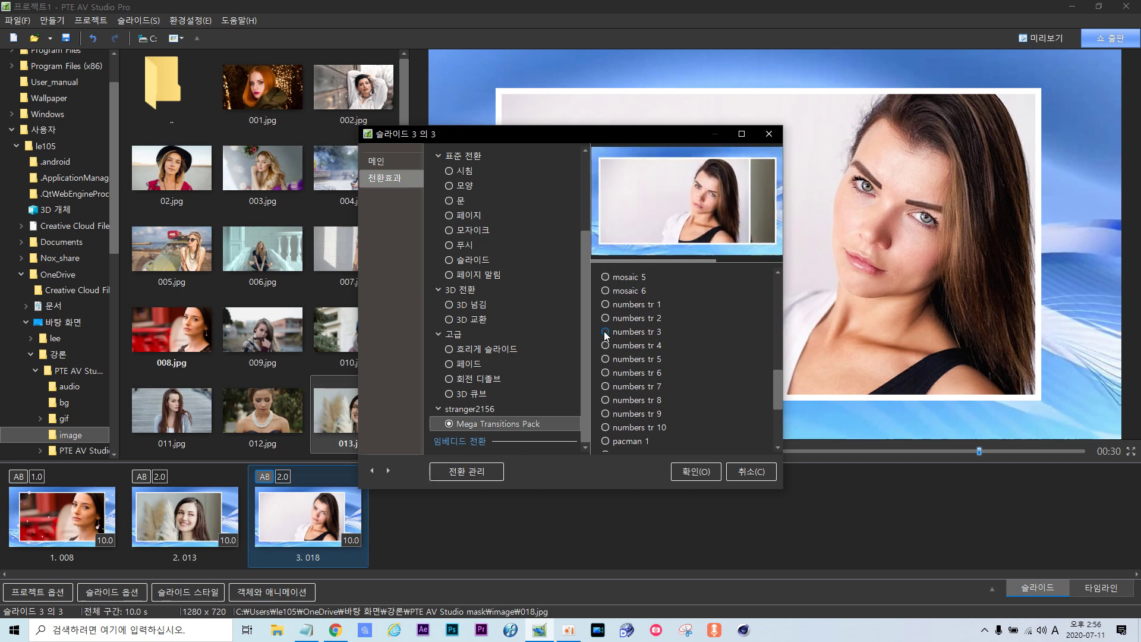
click(740, 473)
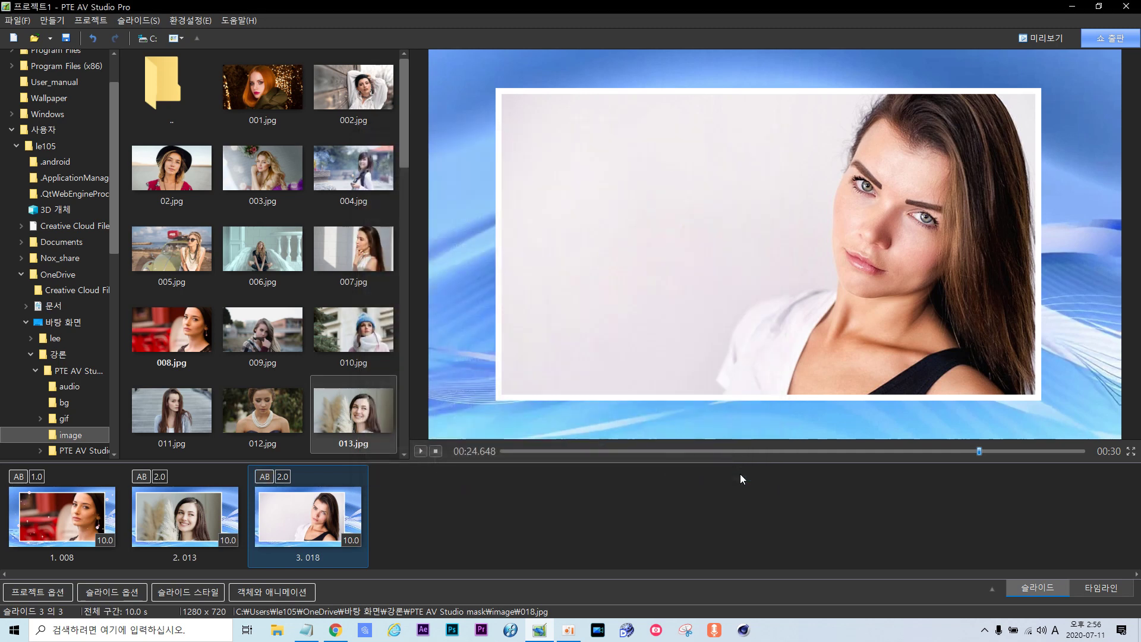